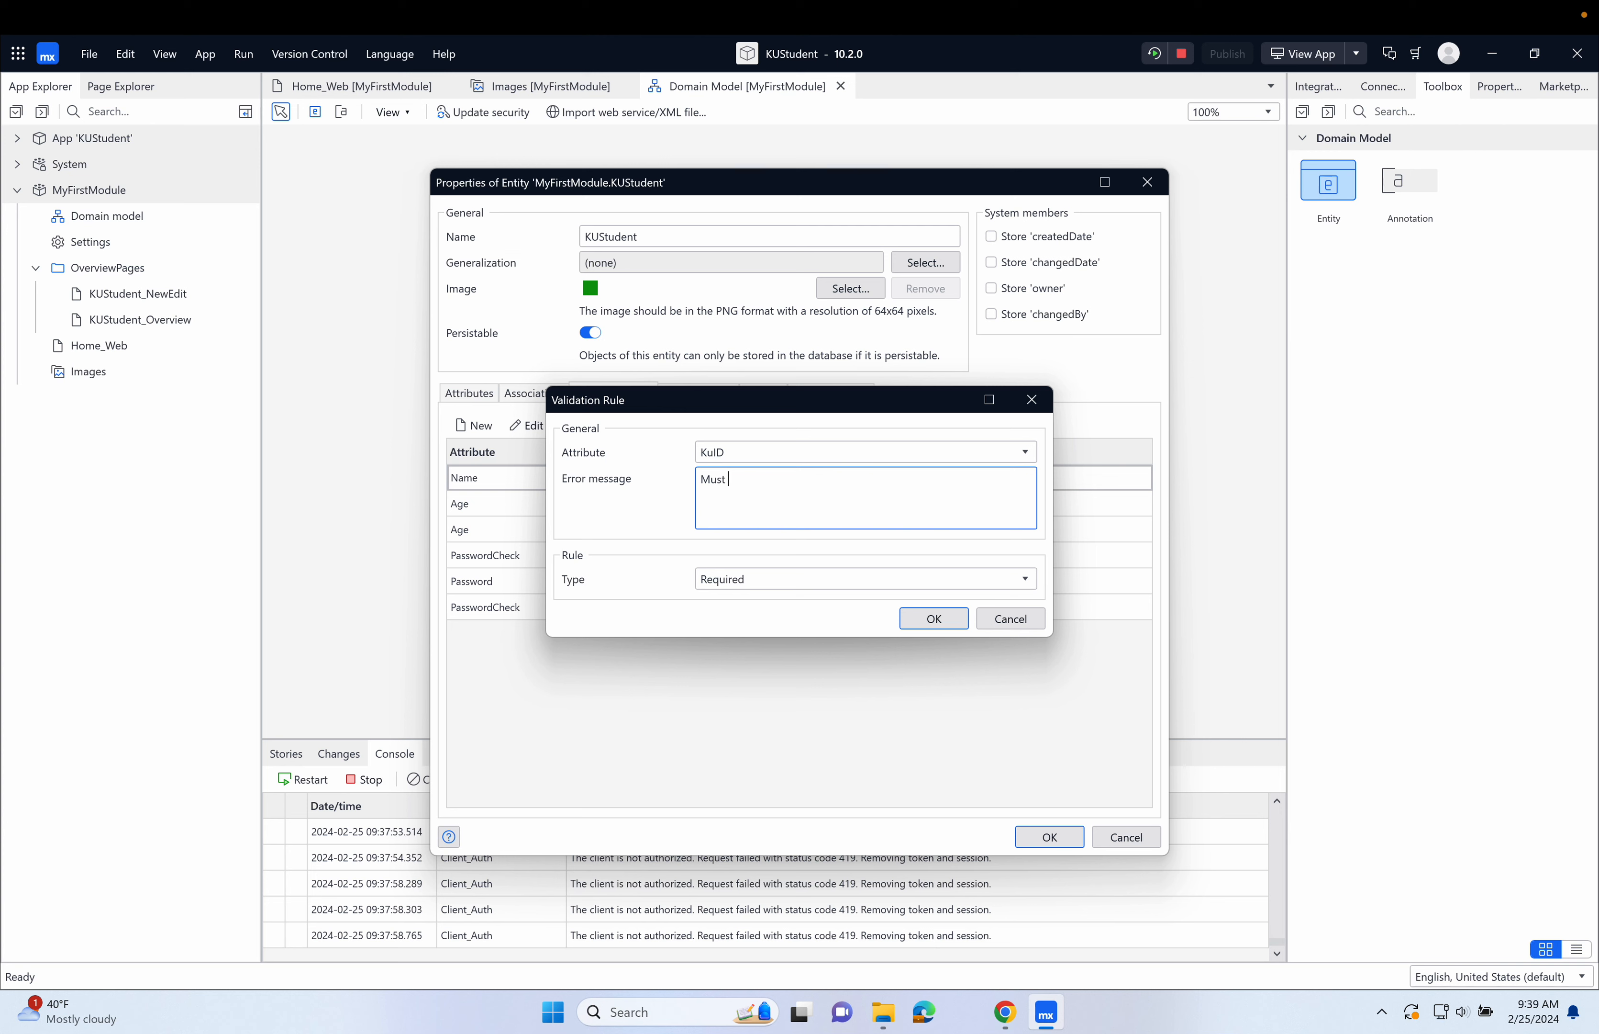
# Complete the KuID Required rule with the error message "Must have a value" and confirm the rule.
pyautogui.write('alue')
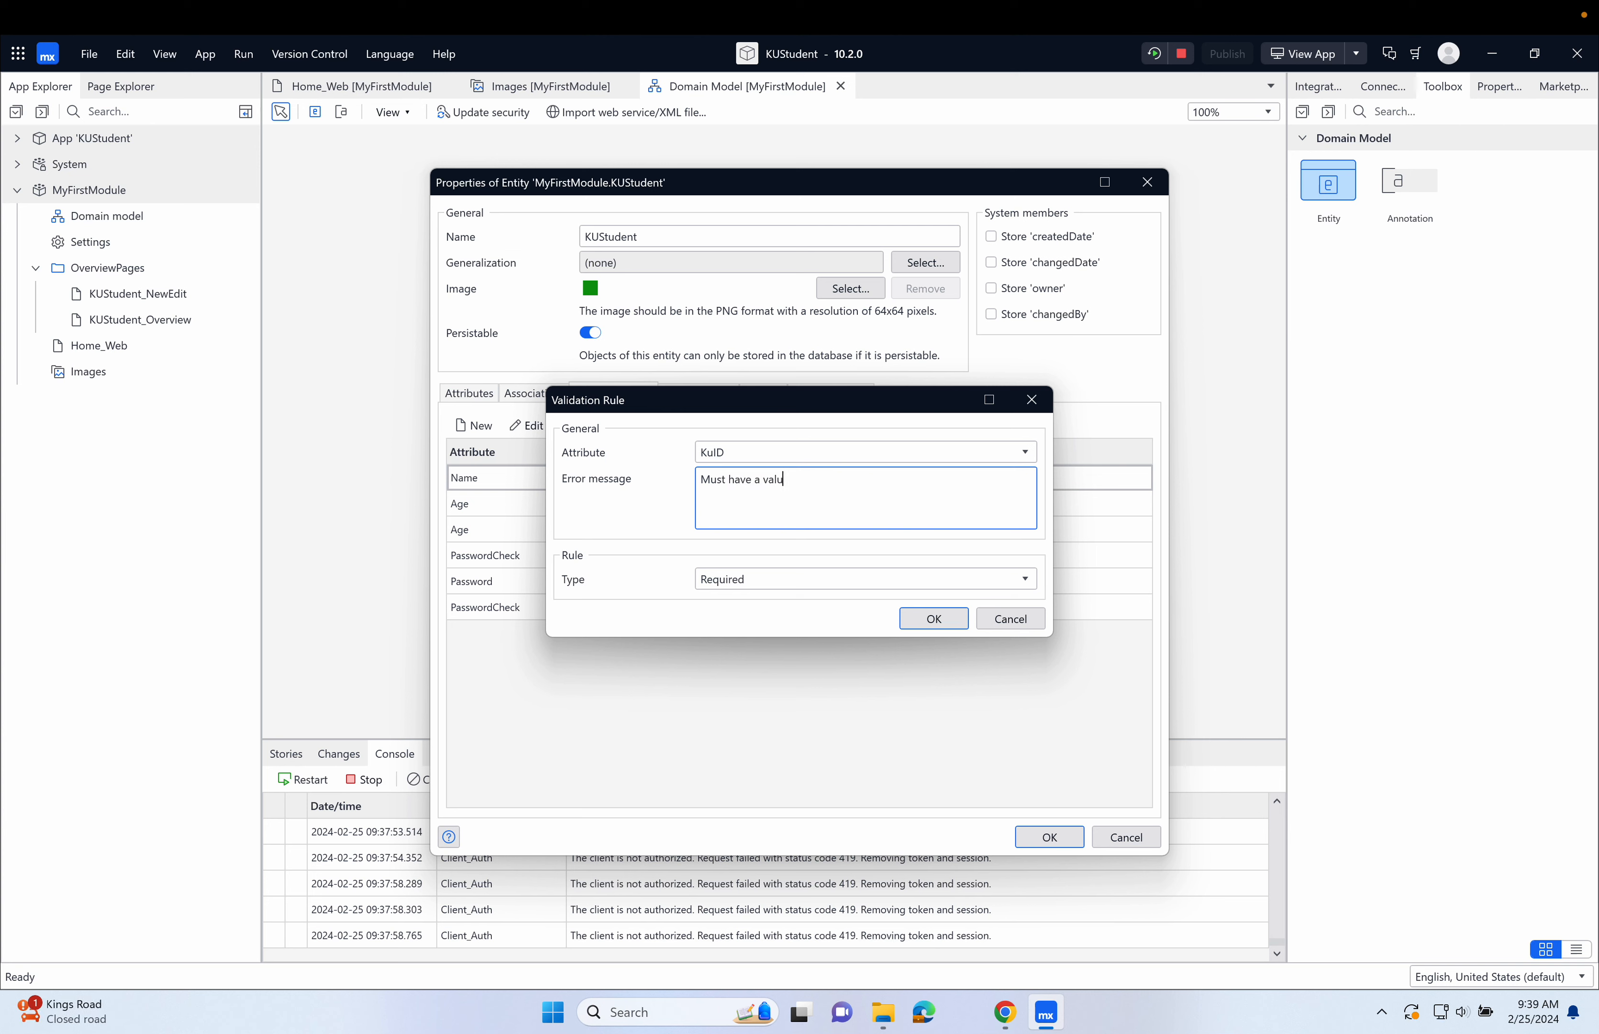
pyautogui.click(937, 618)
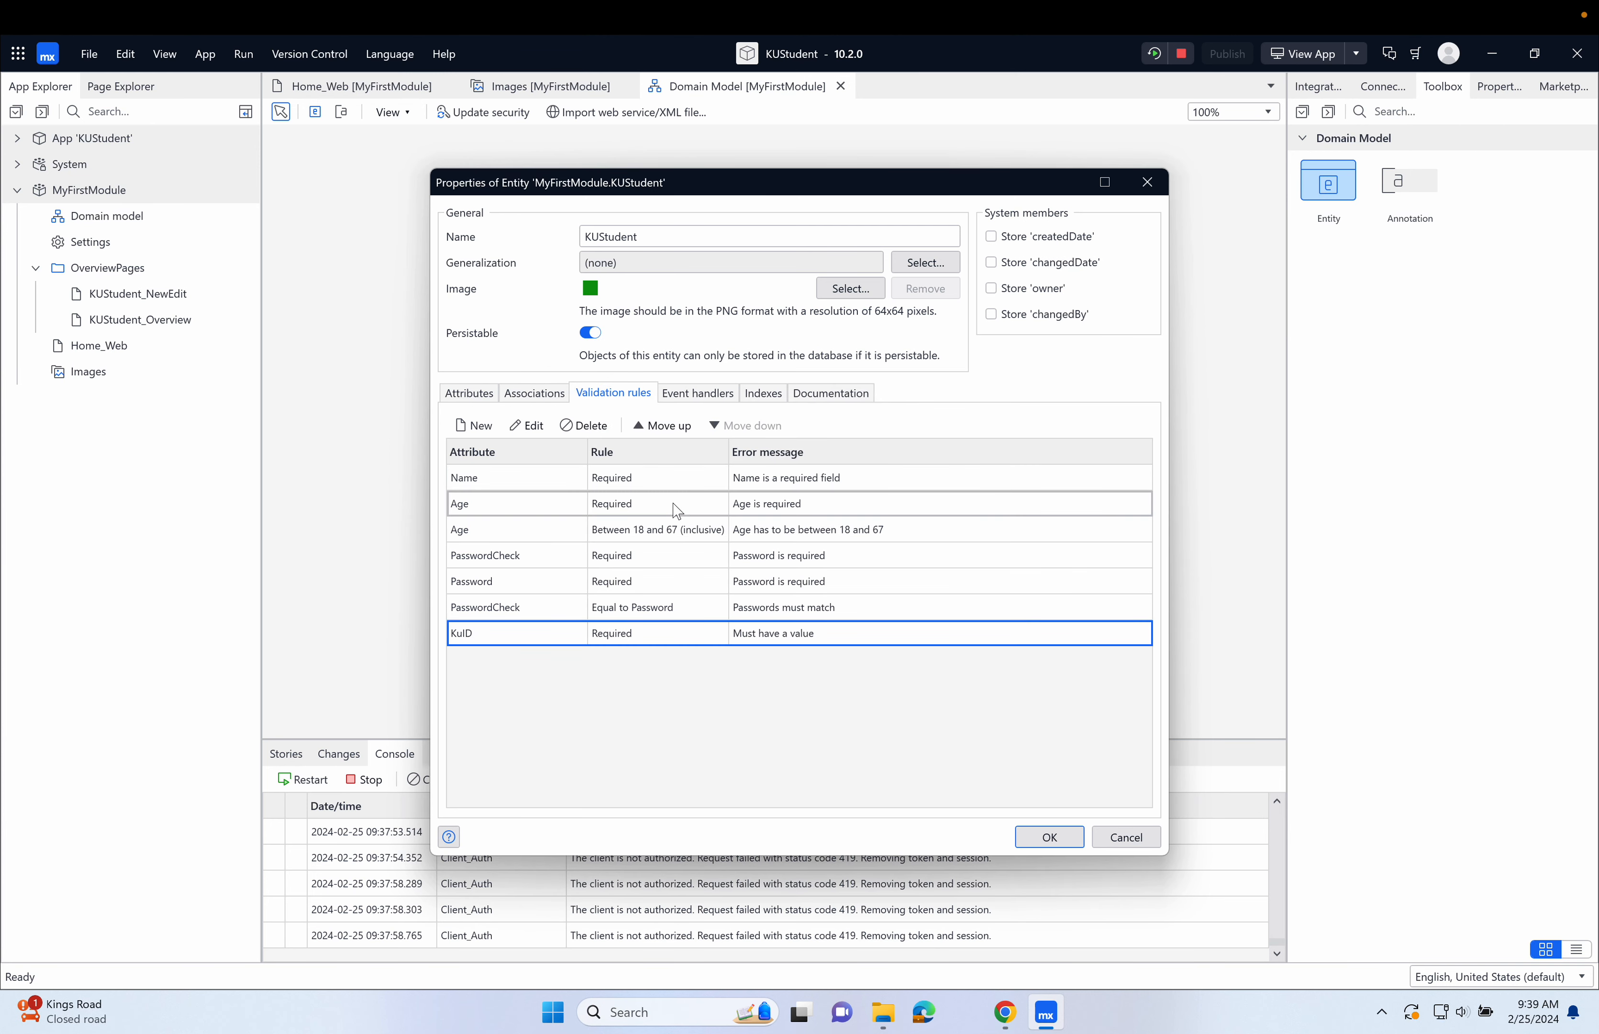
# Create a new validation rule for the KuID attribute with type Maximum length set to 8.
pyautogui.click(475, 428)
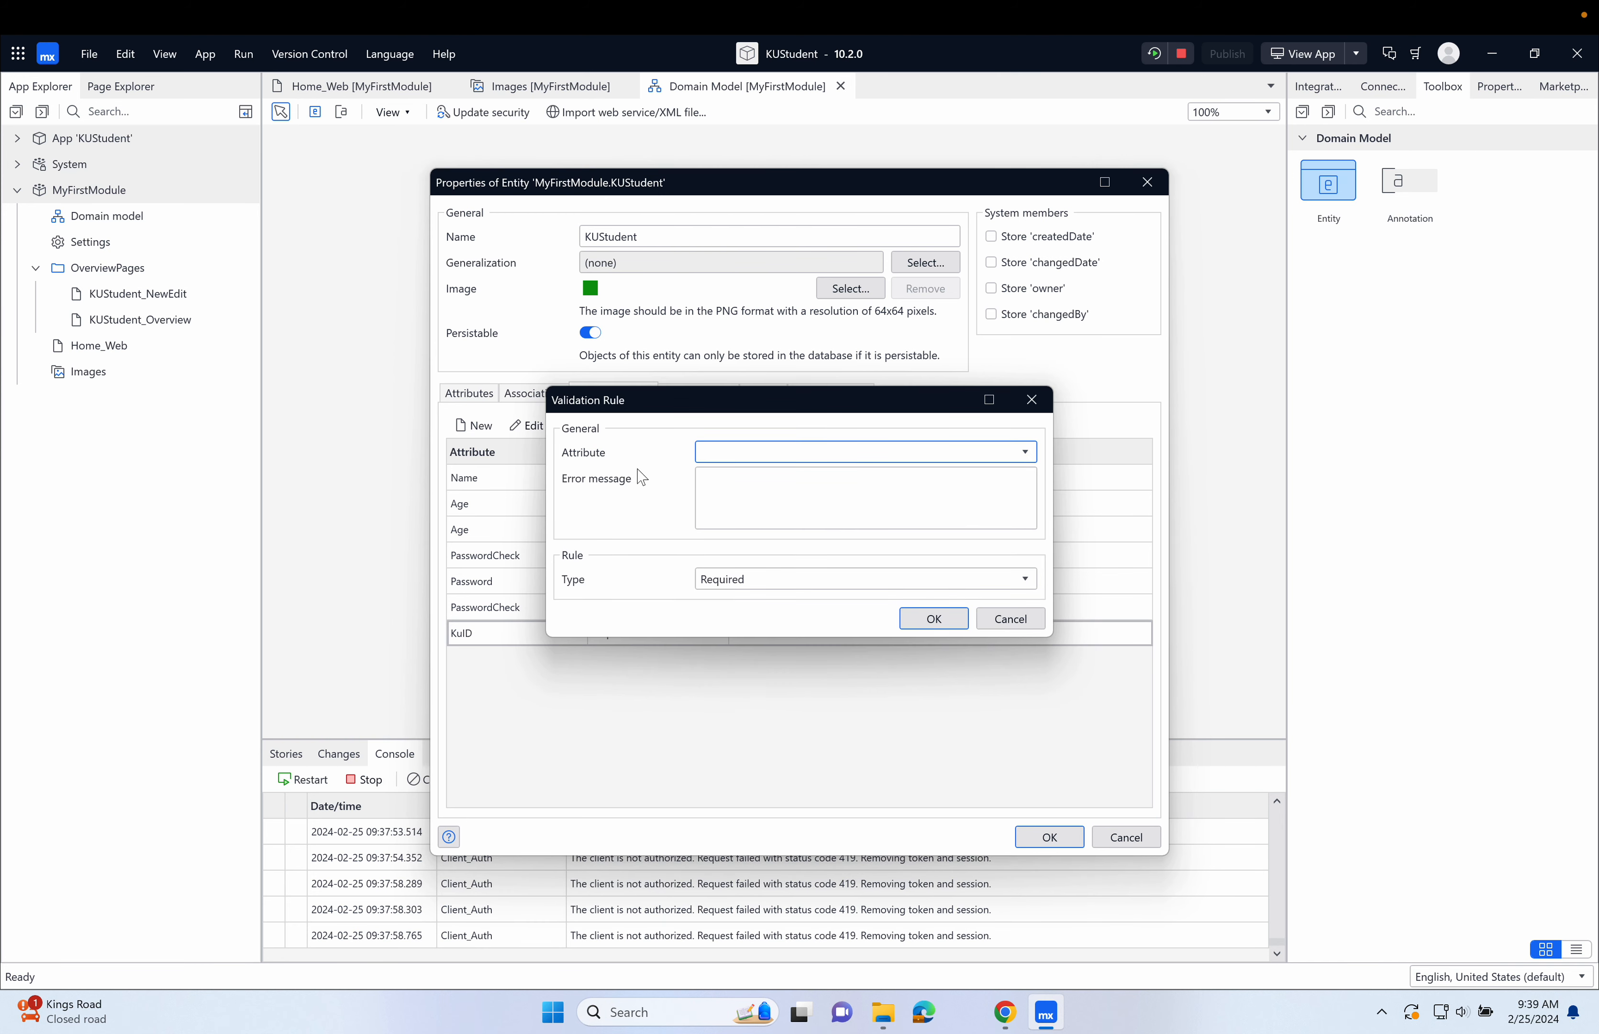
pyautogui.click(816, 464)
pyautogui.click(813, 471)
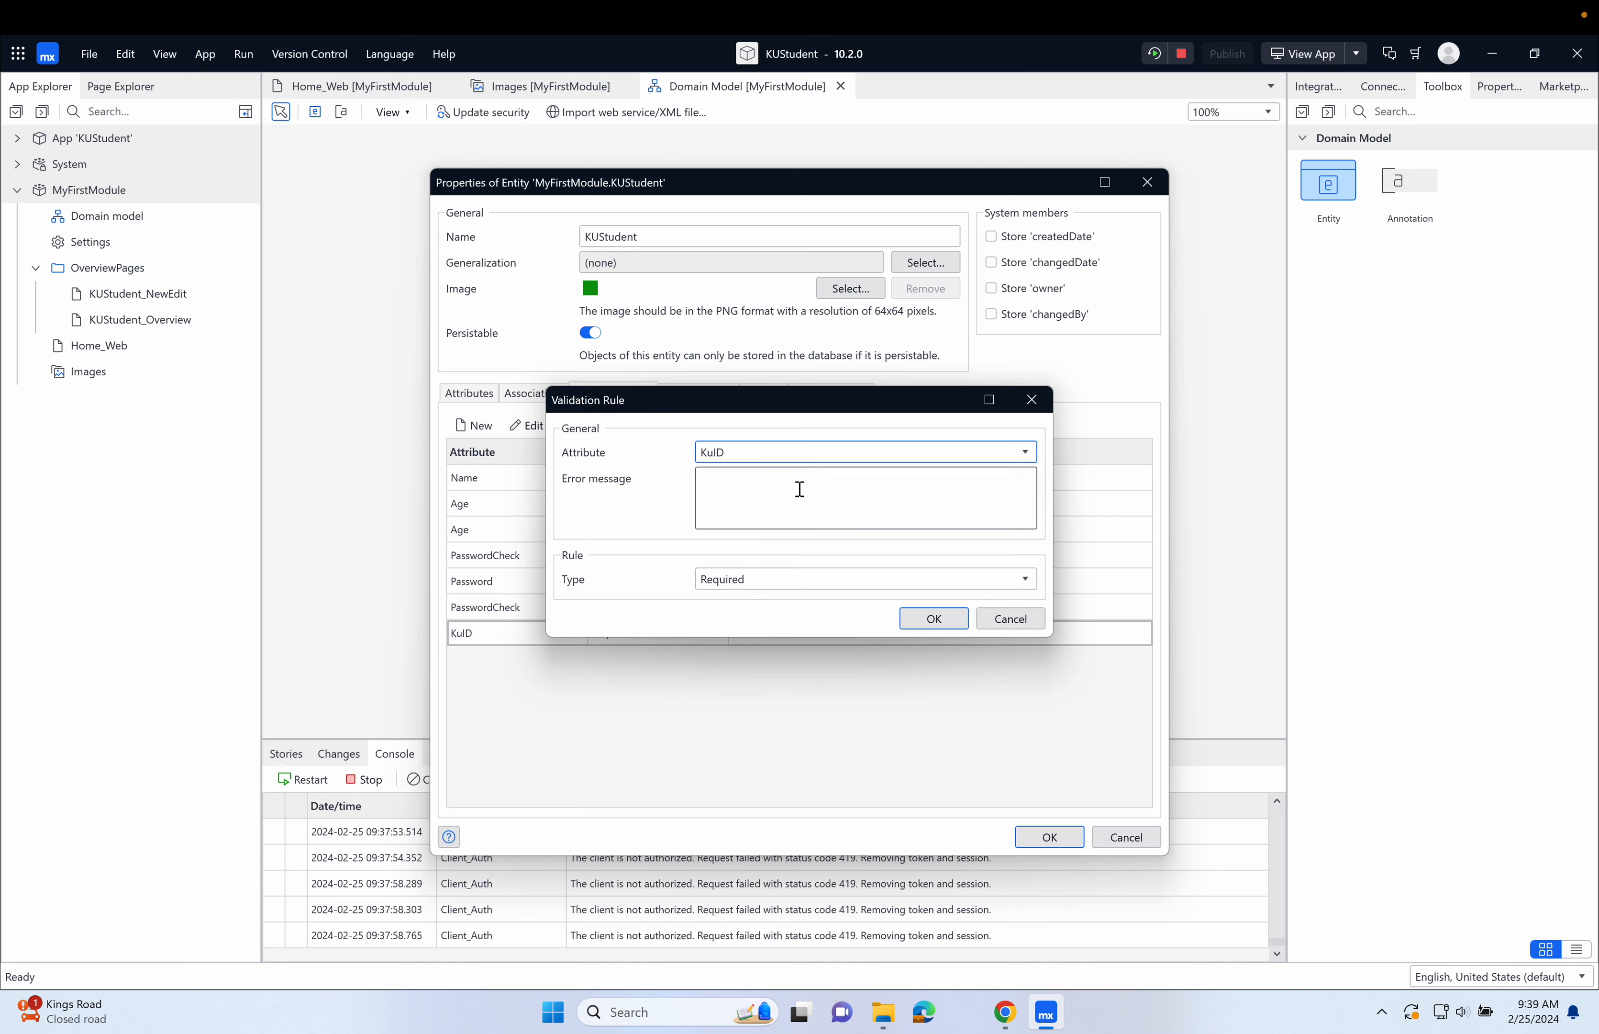
pyautogui.click(789, 580)
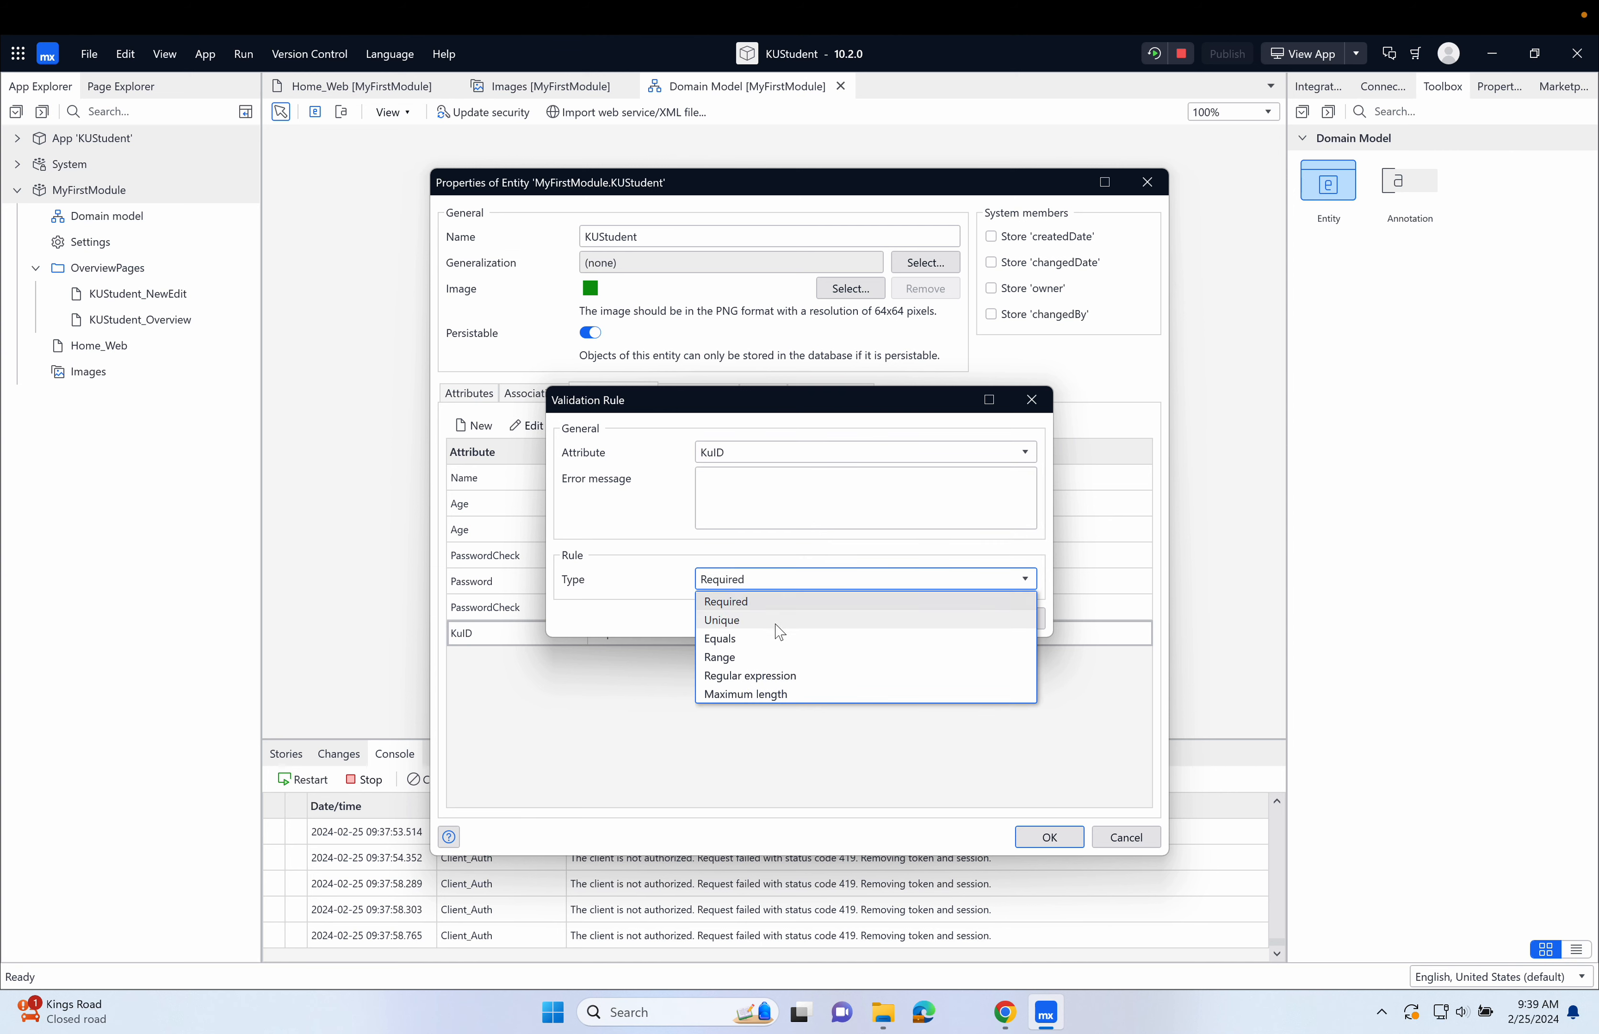
pyautogui.click(777, 693)
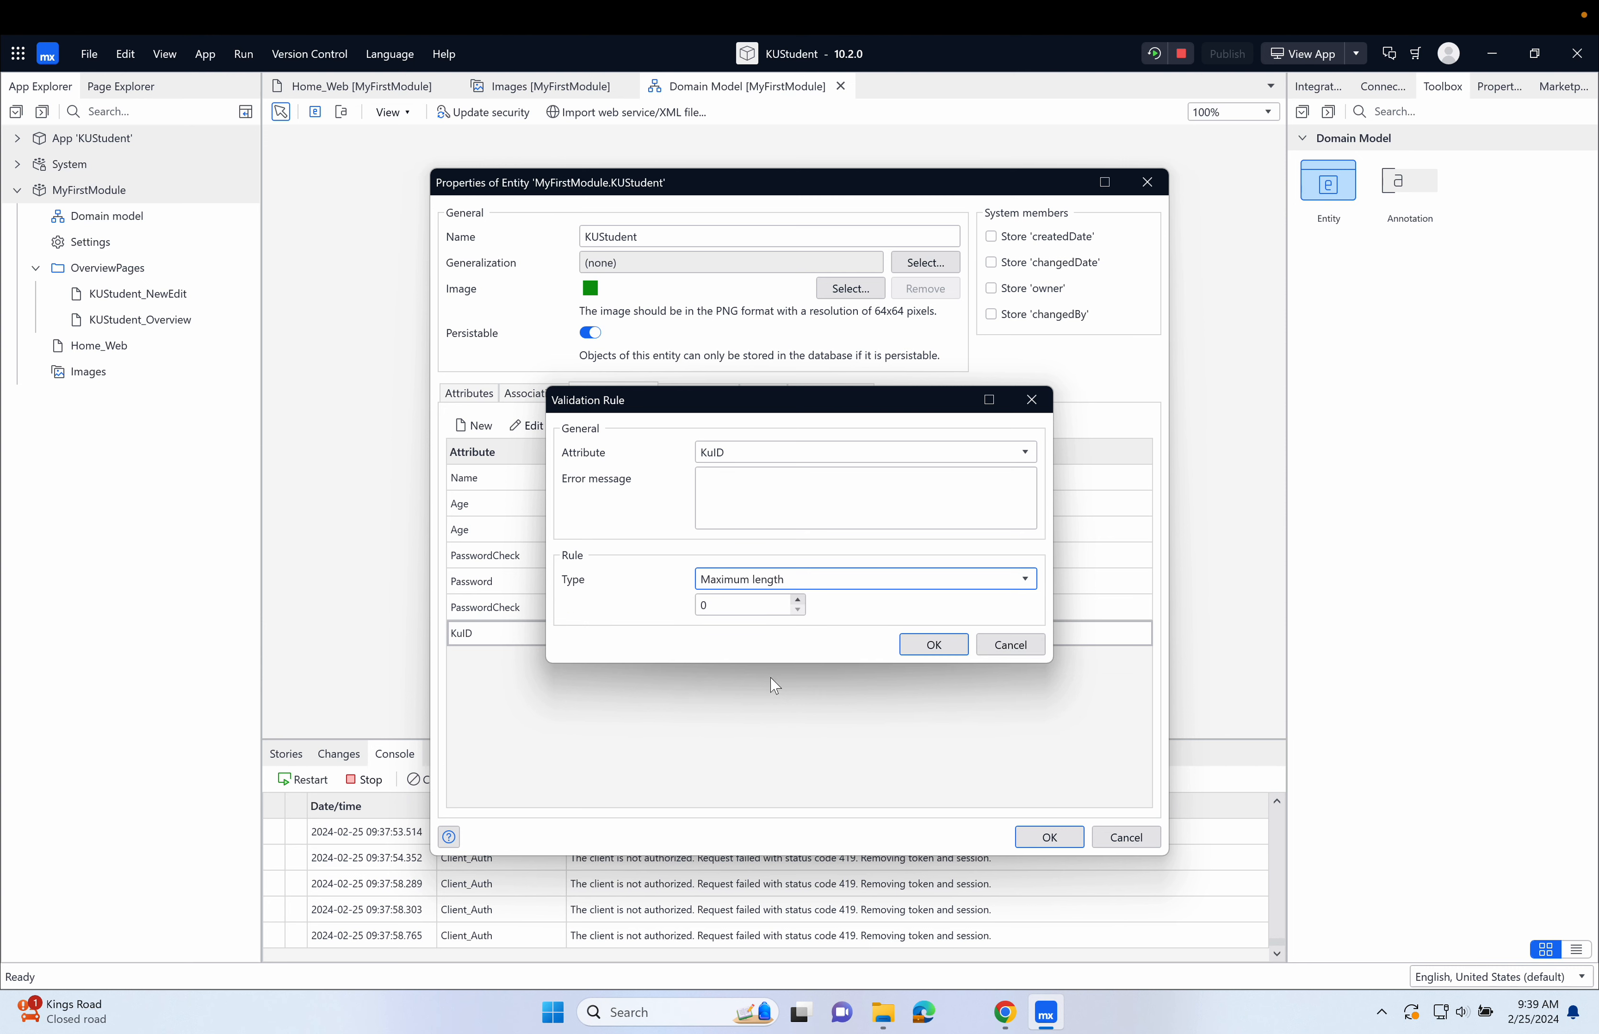
pyautogui.click(803, 600)
pyautogui.click(803, 600)
pyautogui.click(803, 600)
pyautogui.click(803, 600)
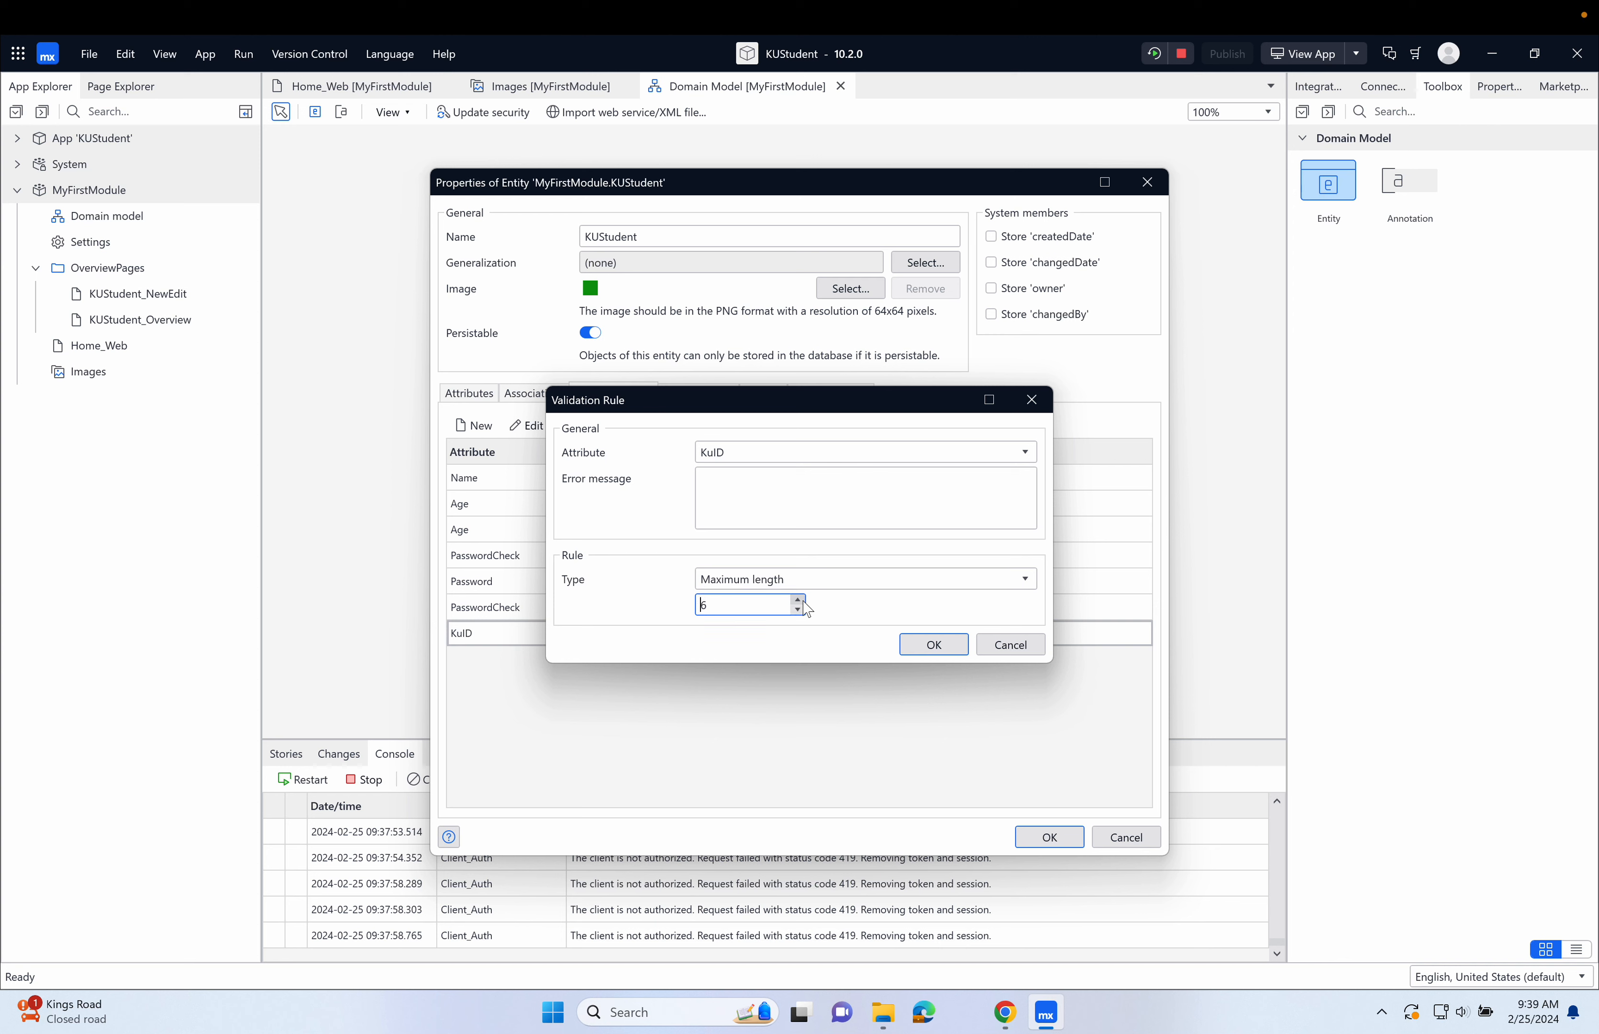
pyautogui.click(798, 599)
# Give the maximum length rule the error message "Must be 8 characters or less" and confirm the rule and the KUStudent properties.
pyautogui.click(816, 497)
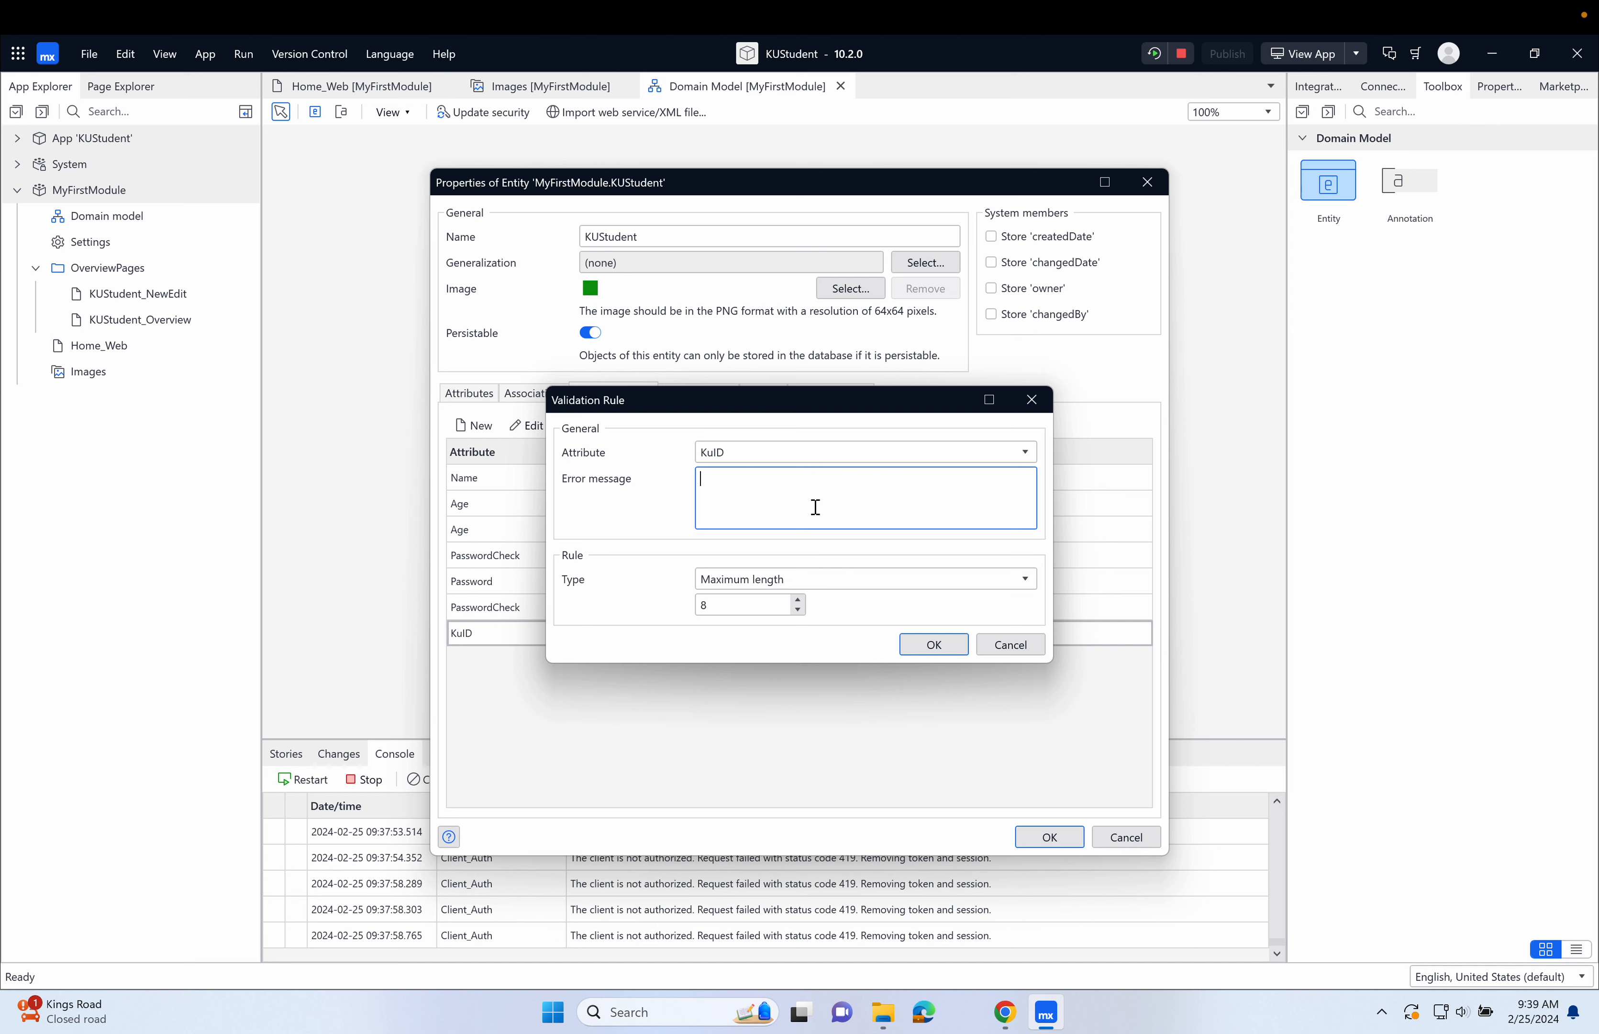
pyautogui.write('Must be 8 chat')
pyautogui.press('BackSpace')
pyautogui.write('acters or less')
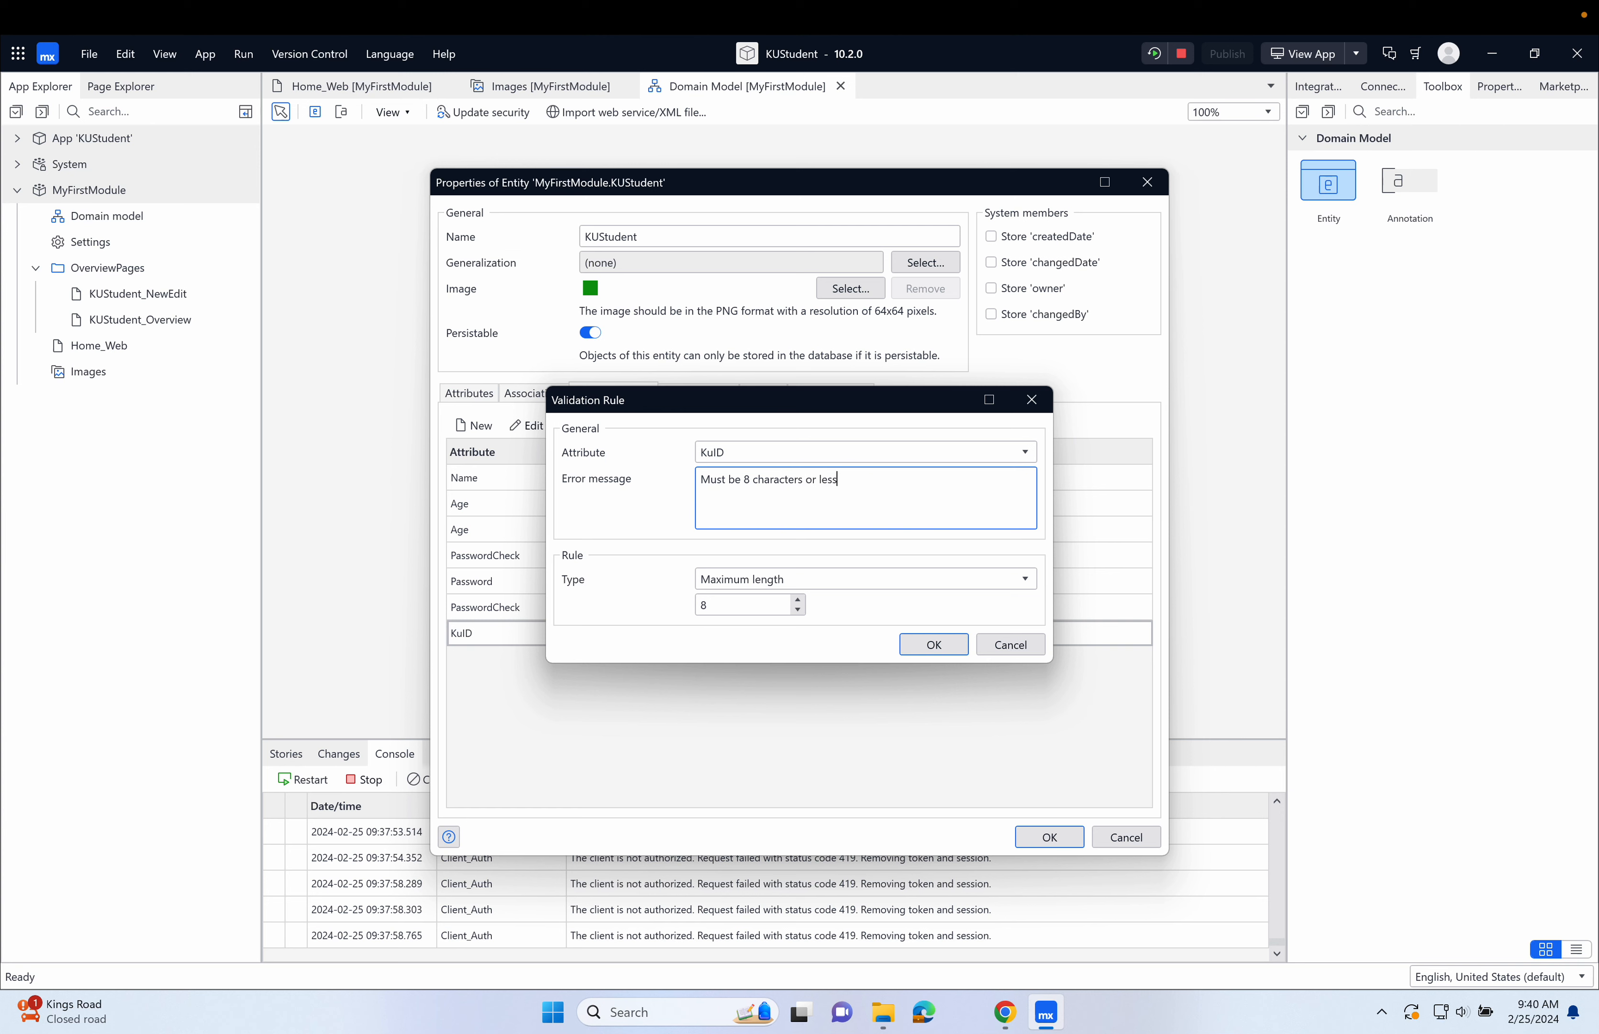
pyautogui.click(934, 644)
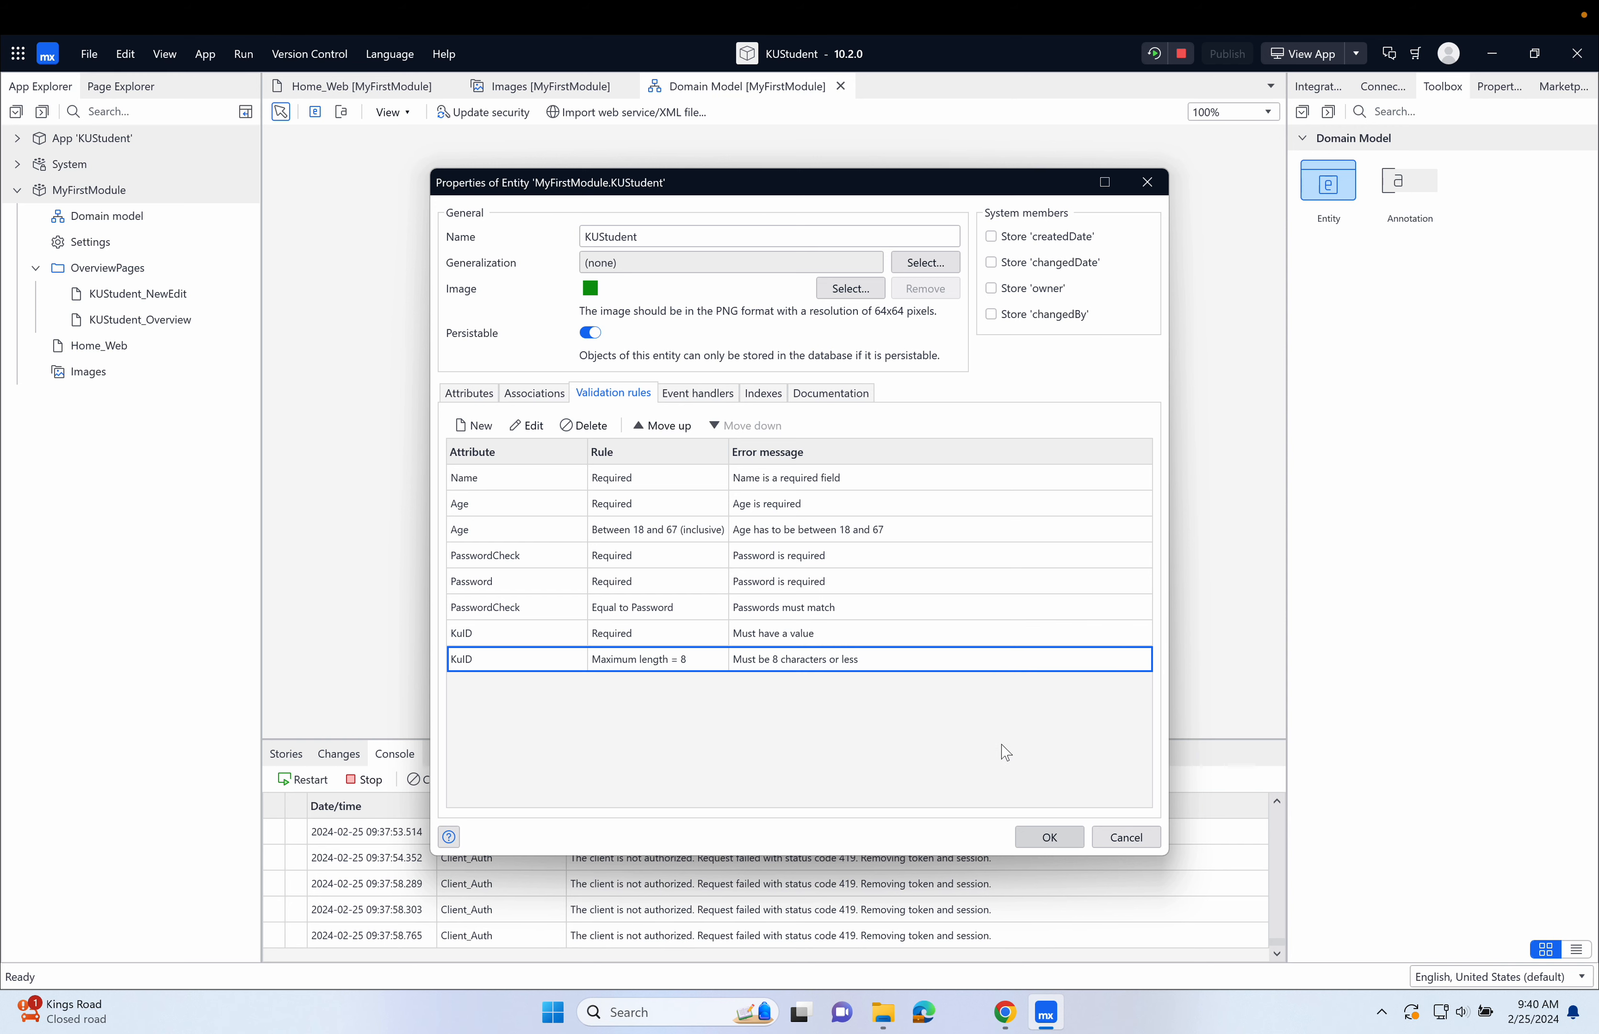
pyautogui.click(1052, 833)
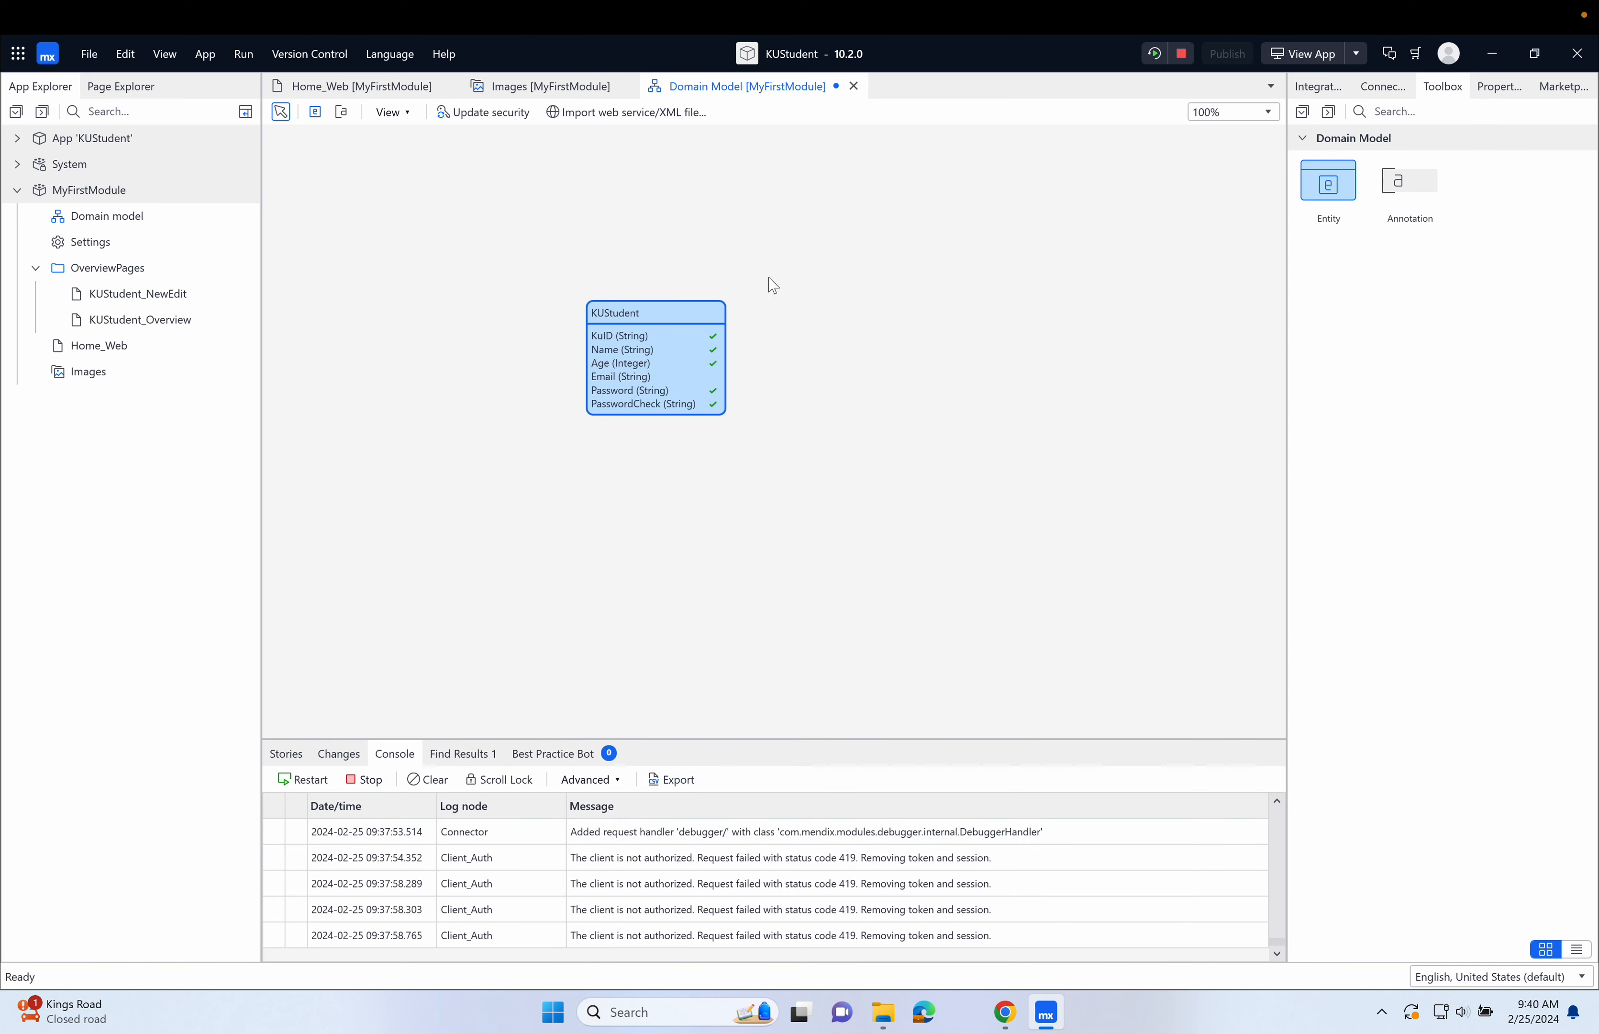
# Save the changes and rerun the app locally, and open its student overview page in the browser.
pyautogui.click(1153, 55)
pyautogui.click(968, 576)
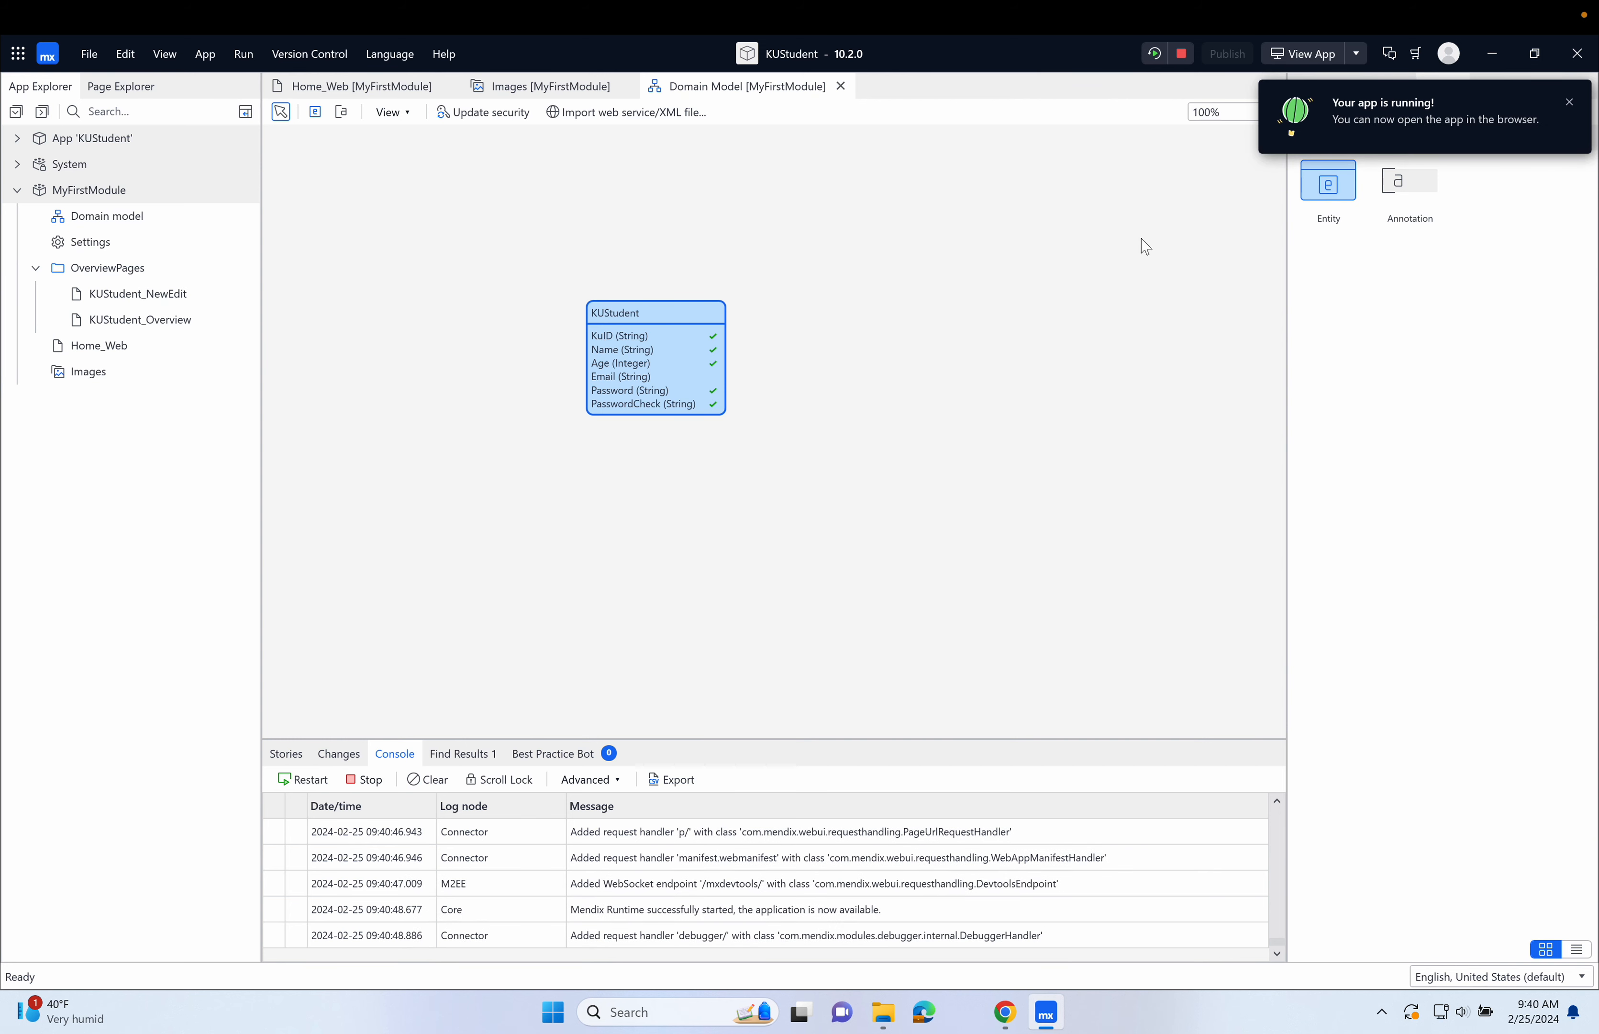
pyautogui.click(1304, 57)
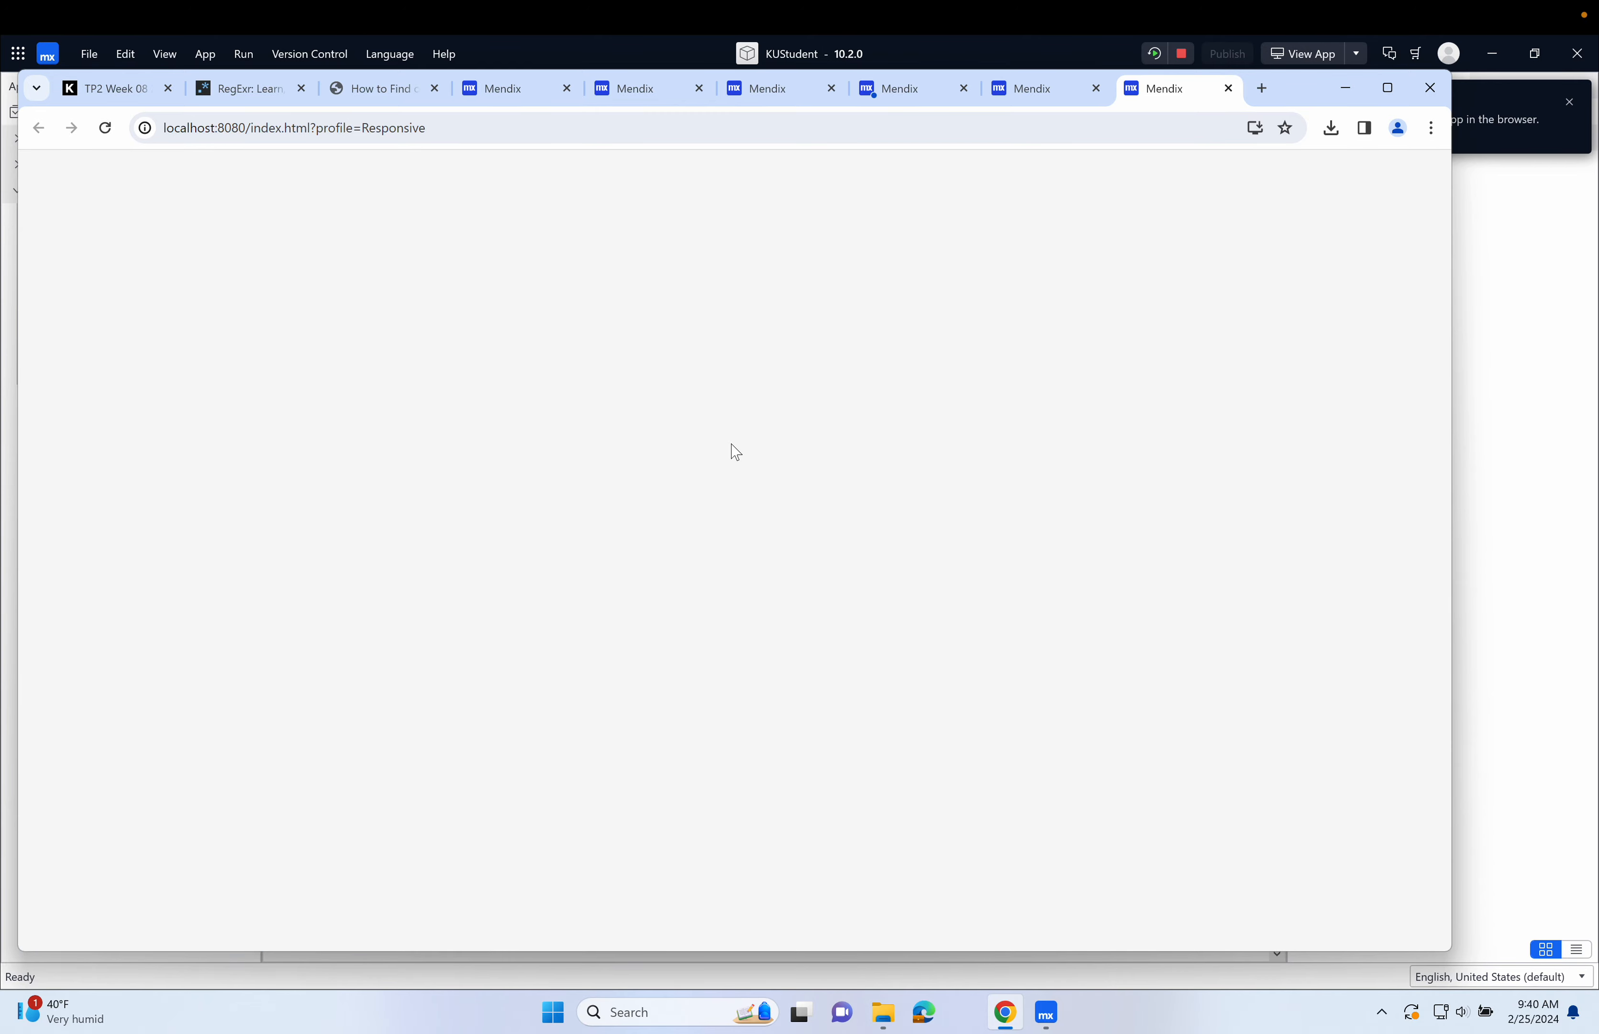
pyautogui.scroll(-2, 610, 688)
pyautogui.scroll(-2, 609, 691)
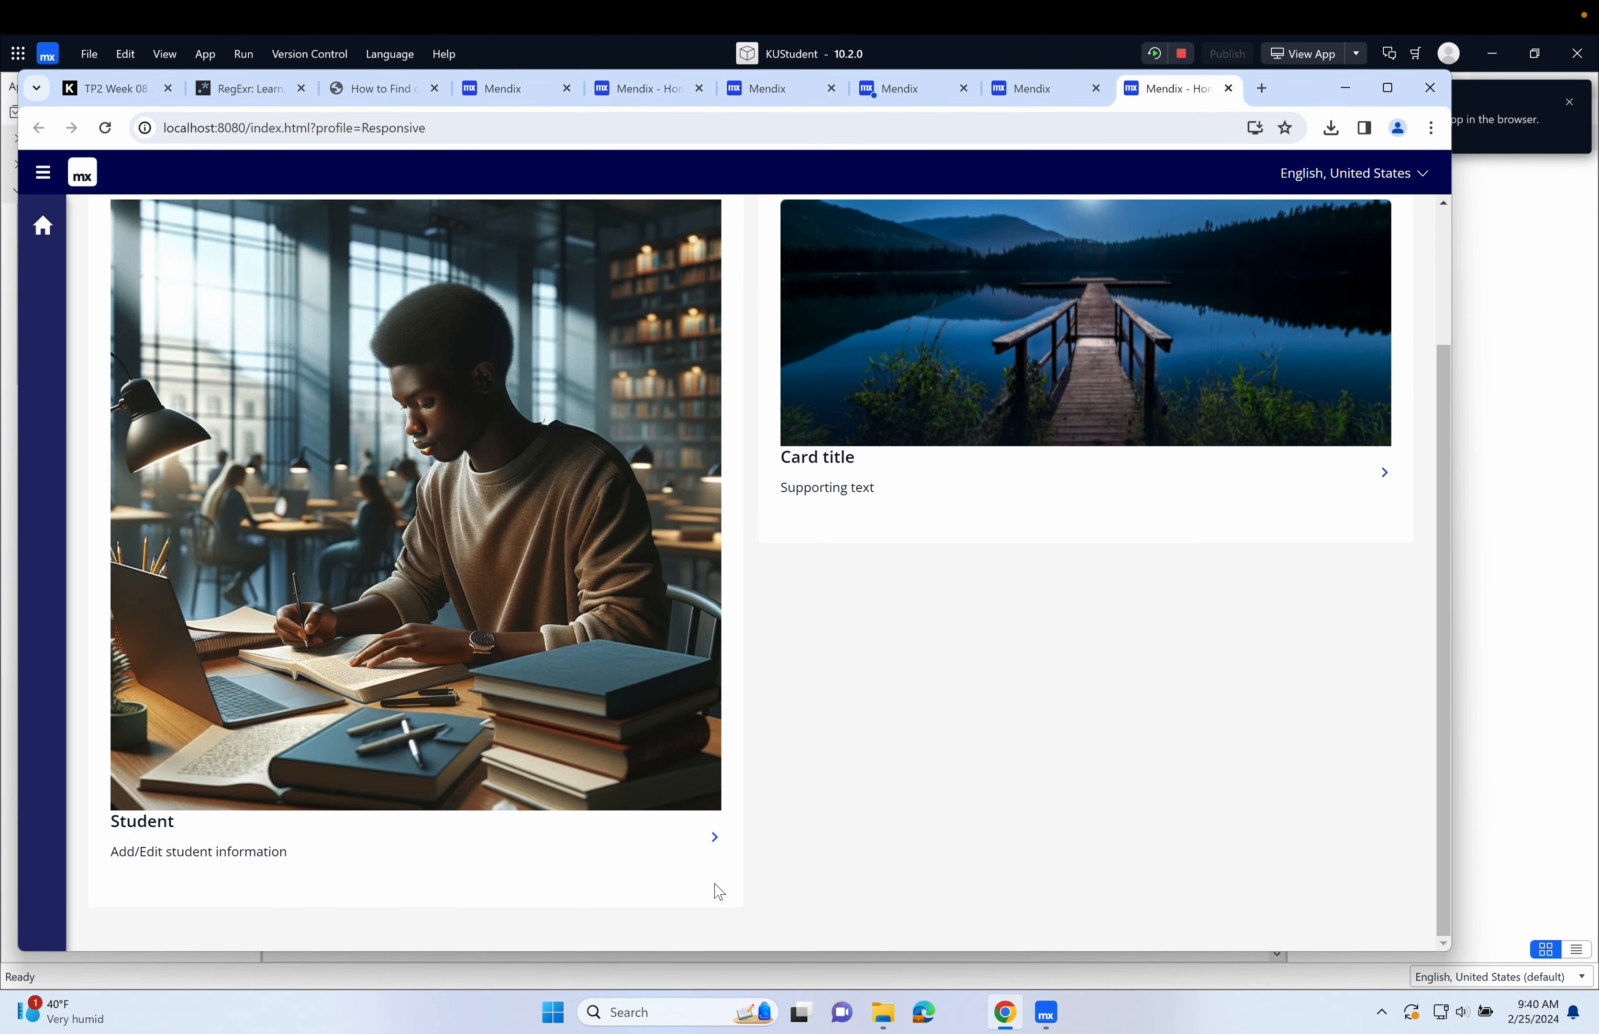
pyautogui.click(717, 846)
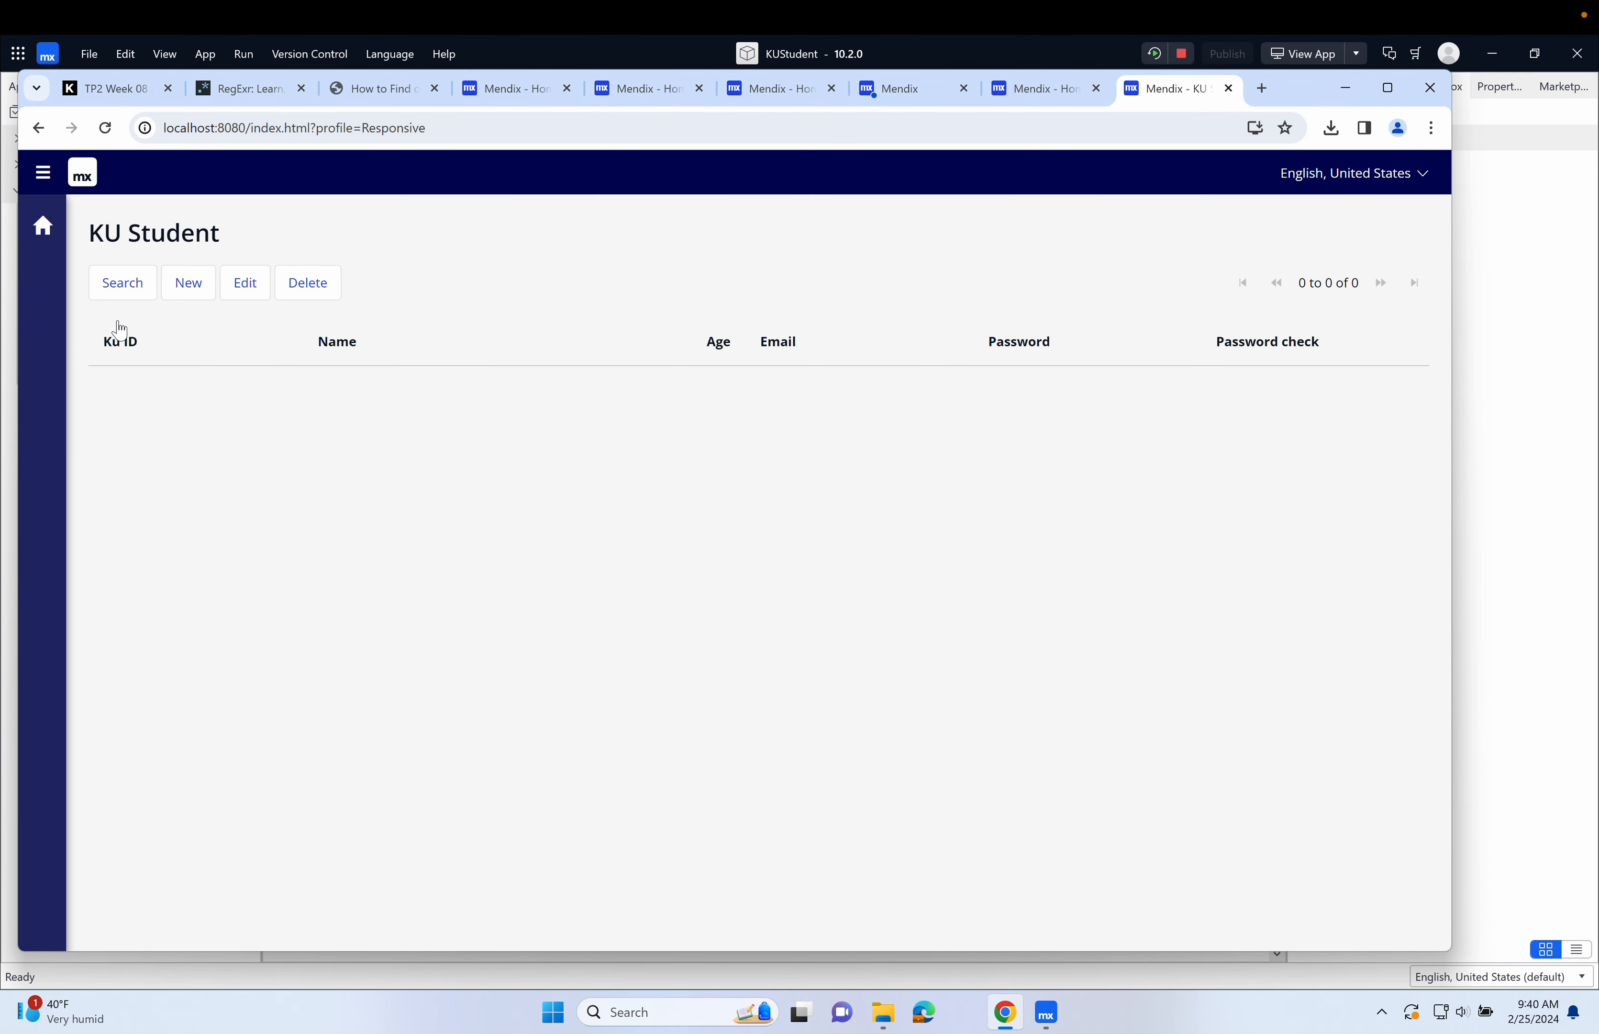
# Test the KU ID length rule by trying to save a new student with ID "kjdhkjhjkvhkjhjvhskjfhv", and discard the record.
pyautogui.click(189, 283)
pyautogui.write('kjdhkjhjkvhkjhjvhskjfhv')
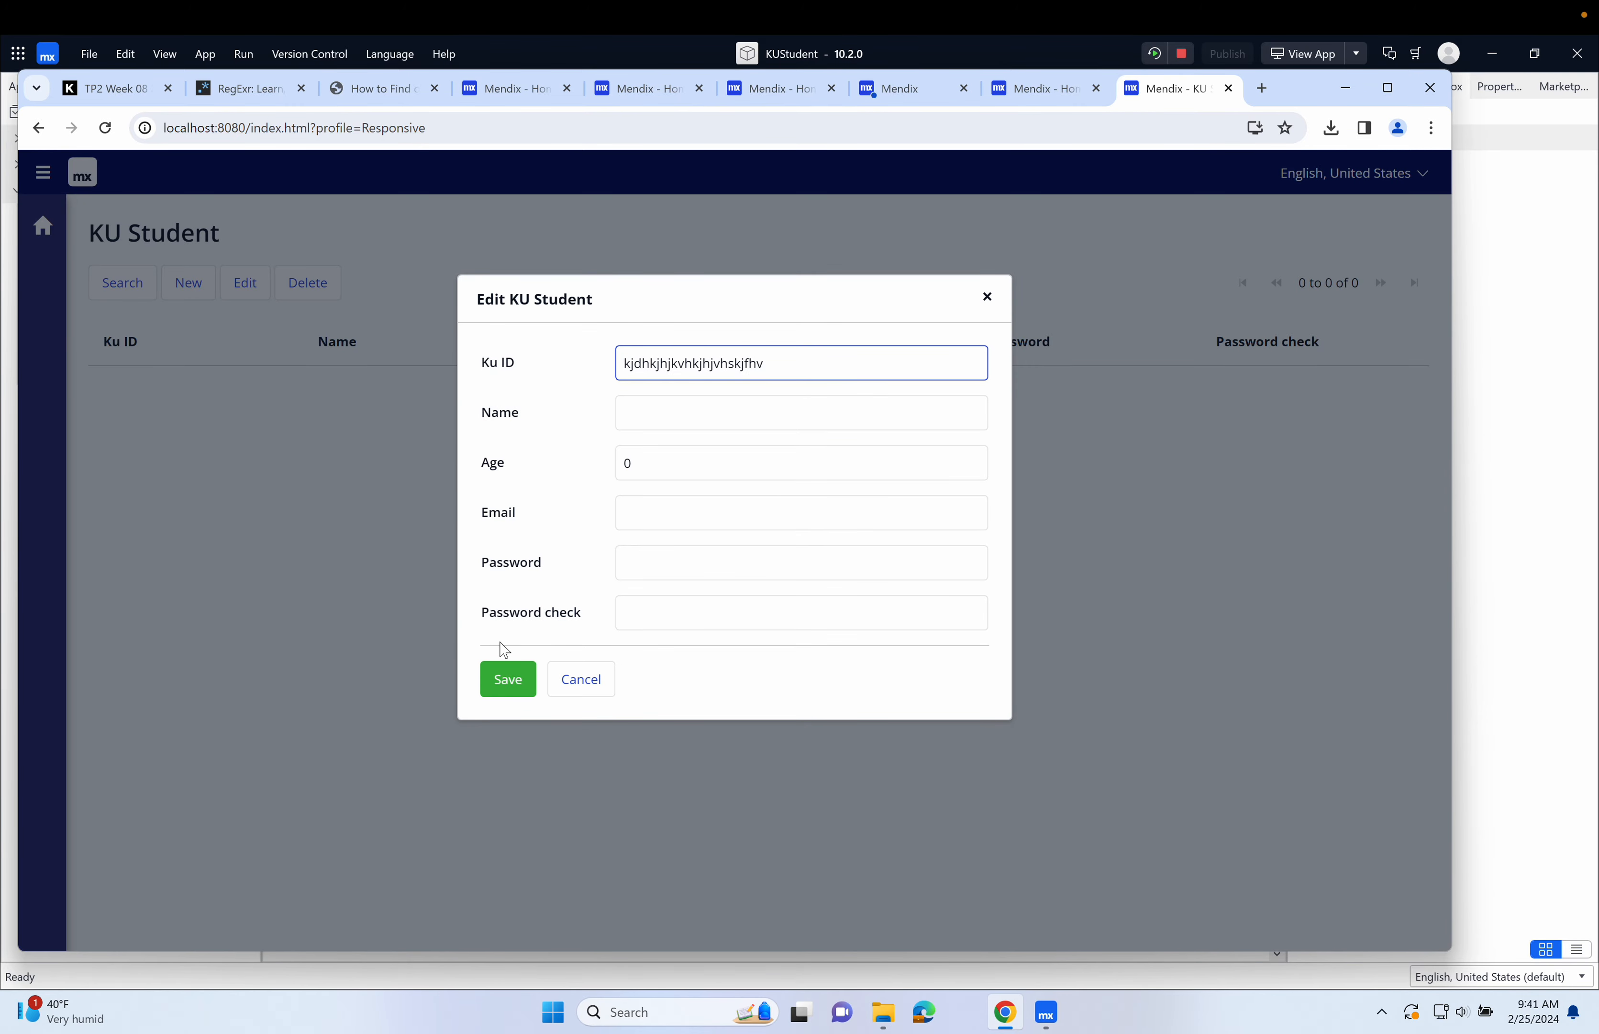
pyautogui.click(505, 676)
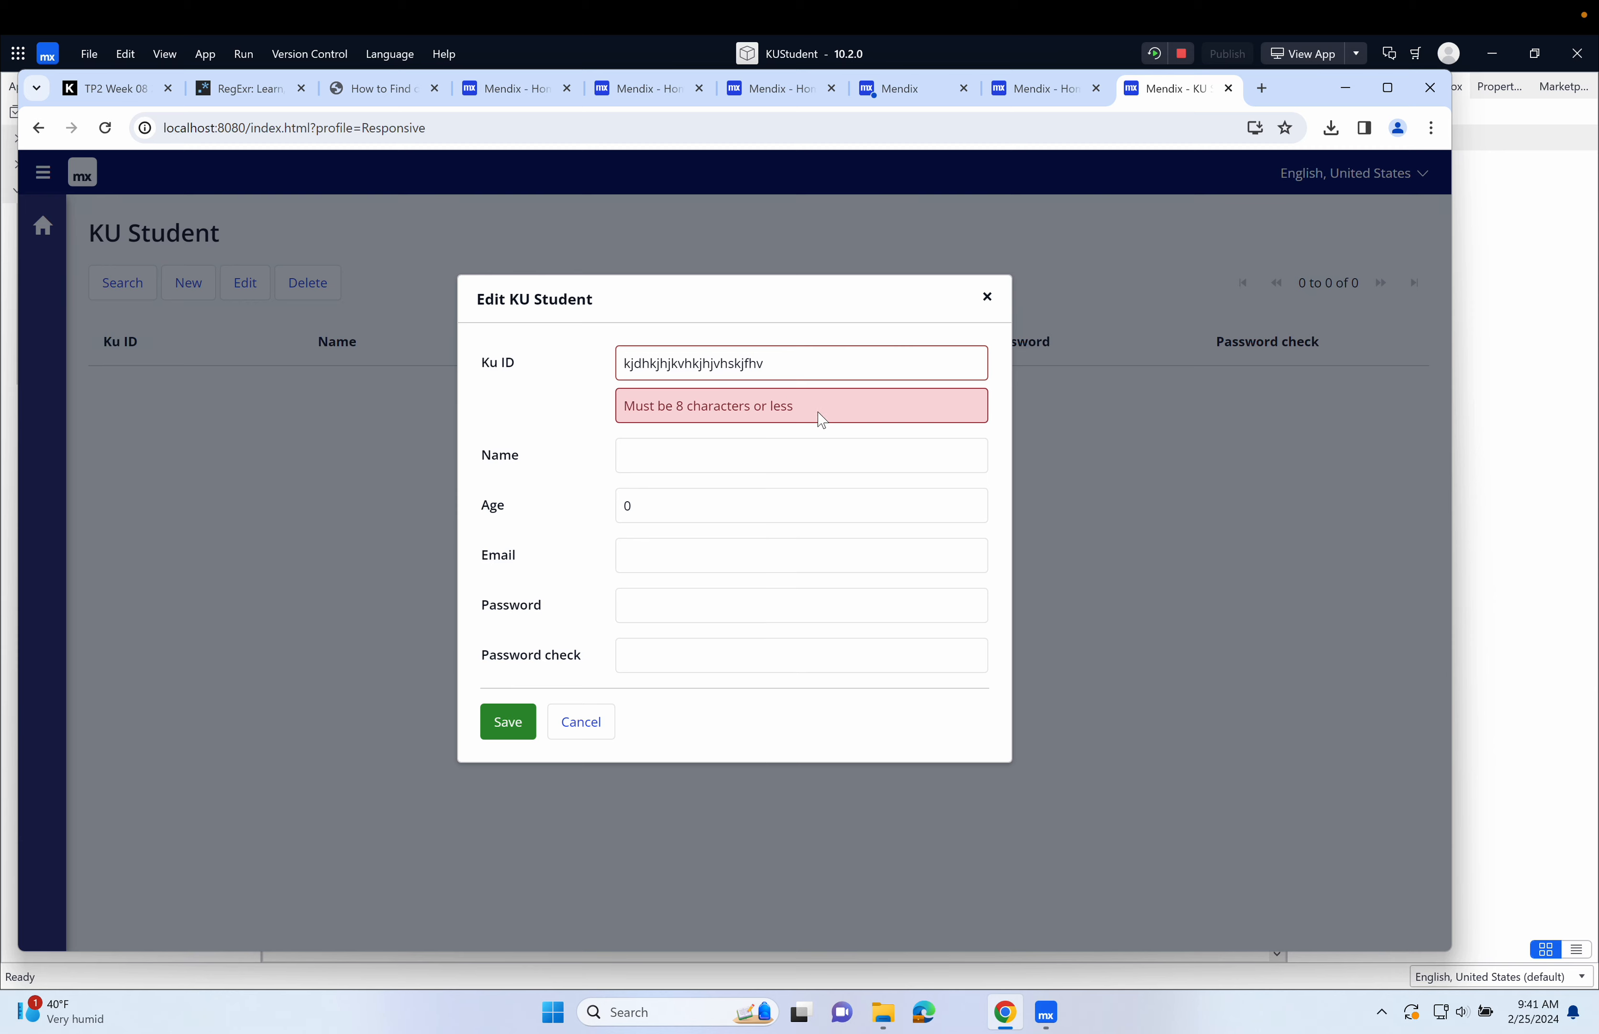
pyautogui.click(582, 722)
pyautogui.click(932, 524)
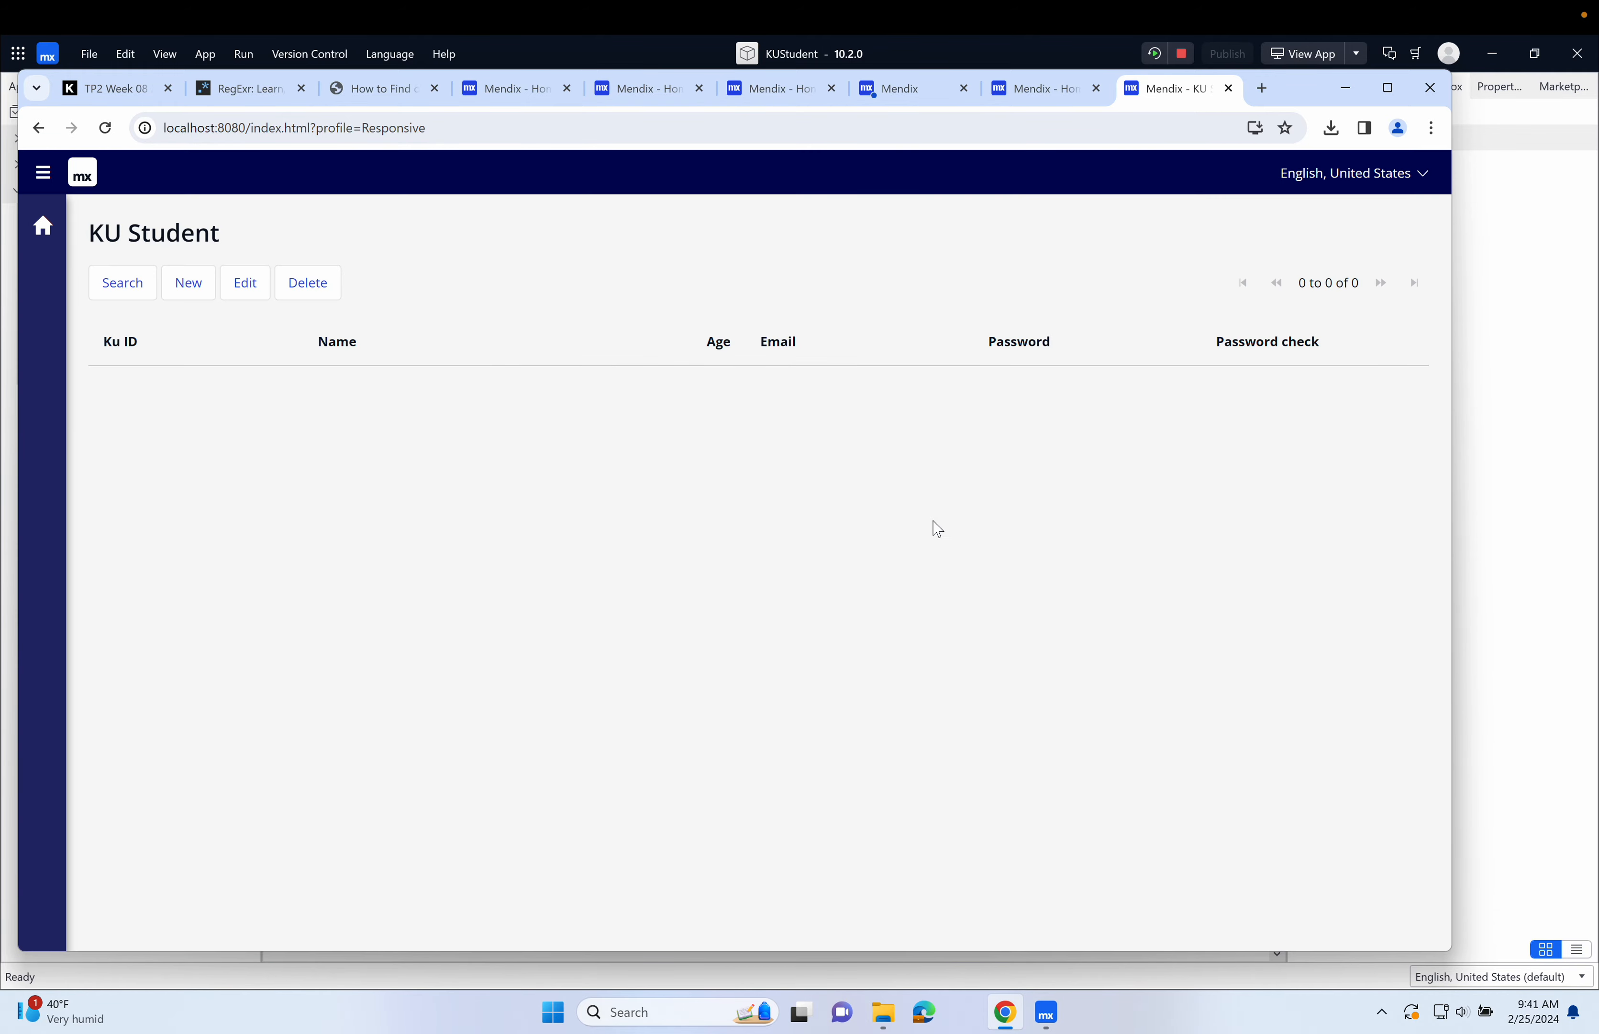
# Switch back to Mendix Studio Pro and create a KUStudent validation rule of type Unique for the KuID attribute.
pyautogui.click(1496, 434)
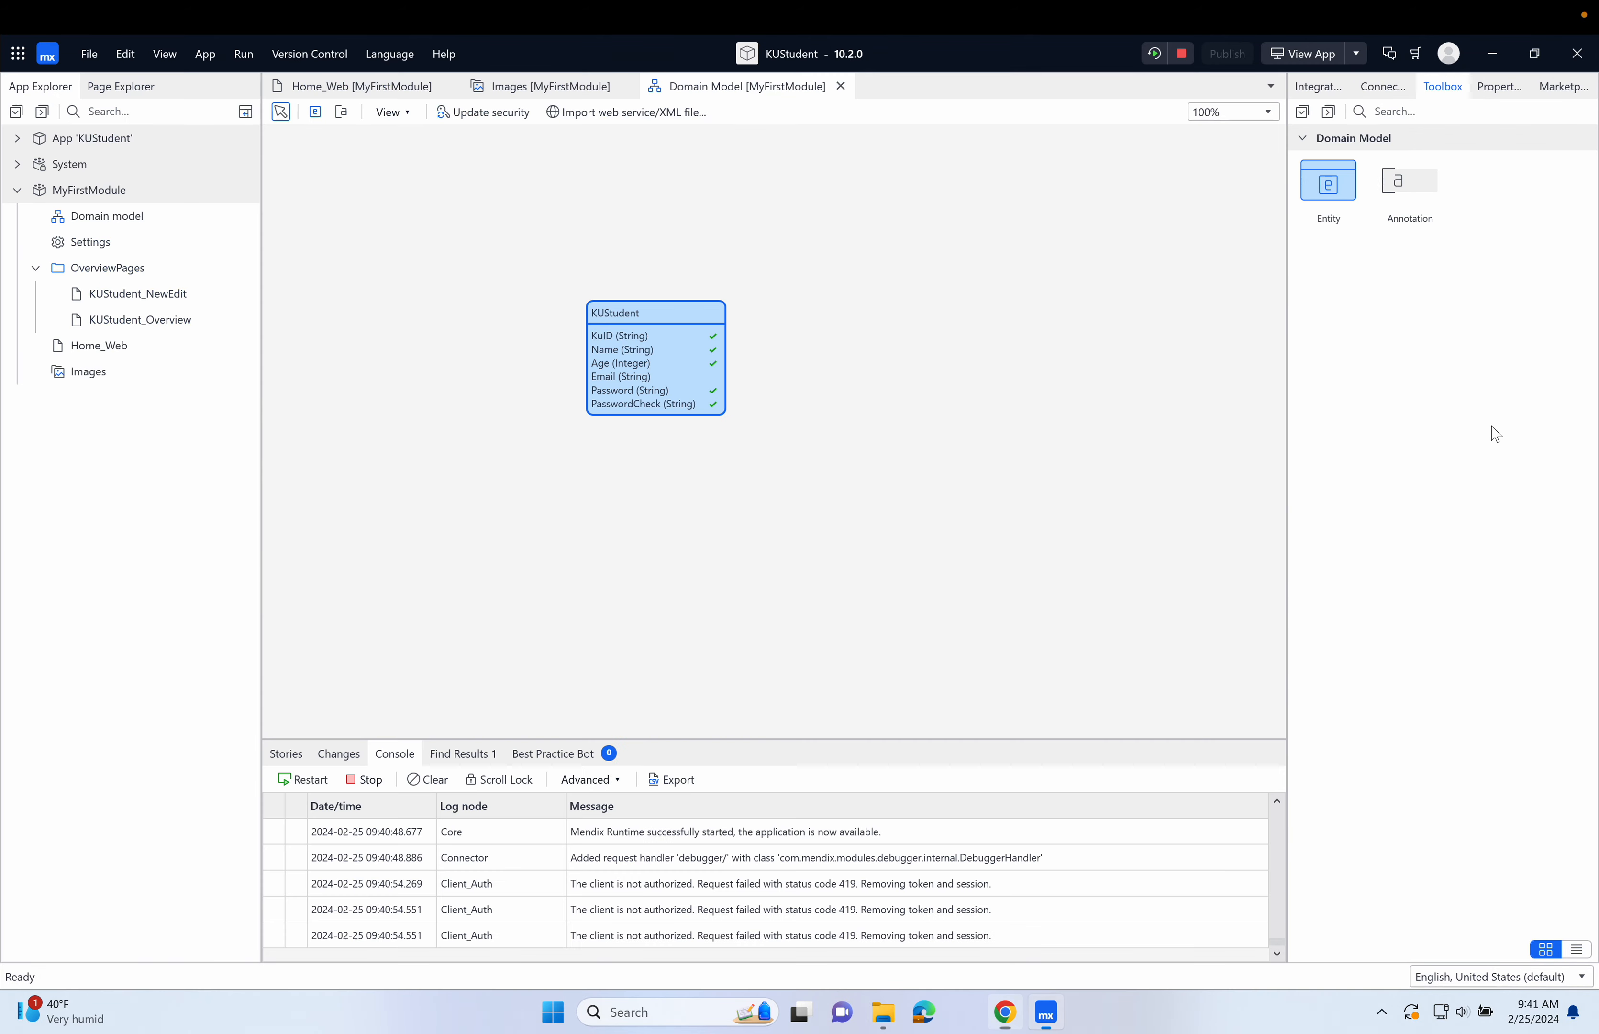
pyautogui.doubleClick(699, 316)
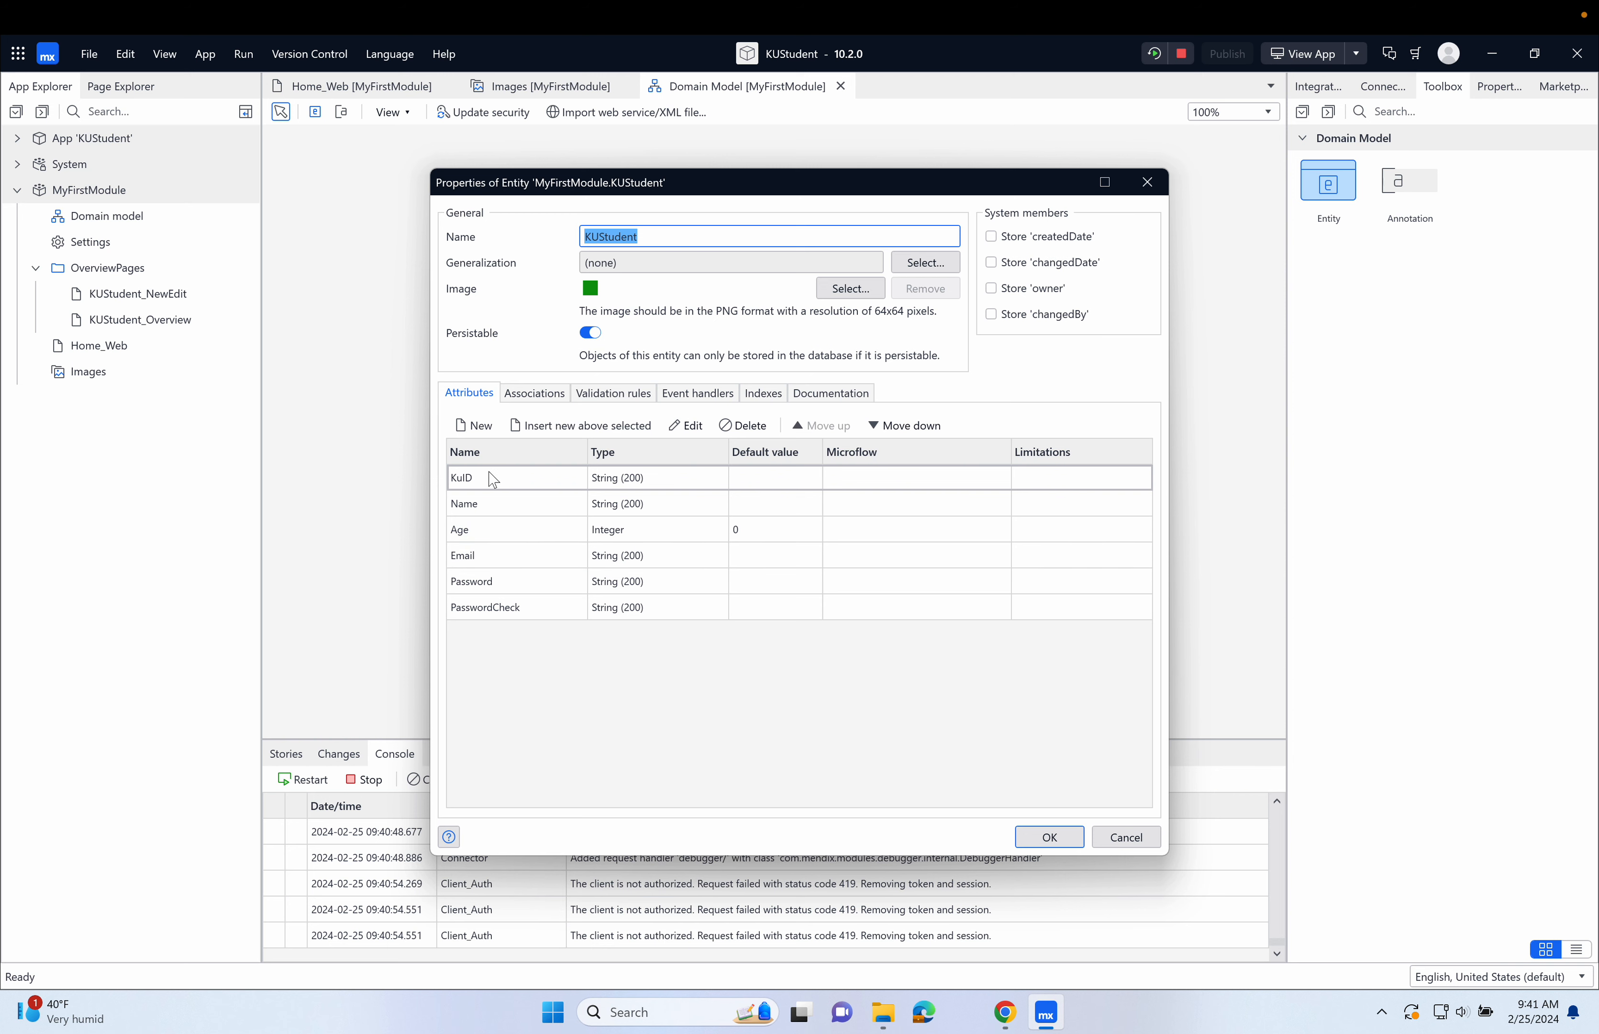
pyautogui.click(623, 393)
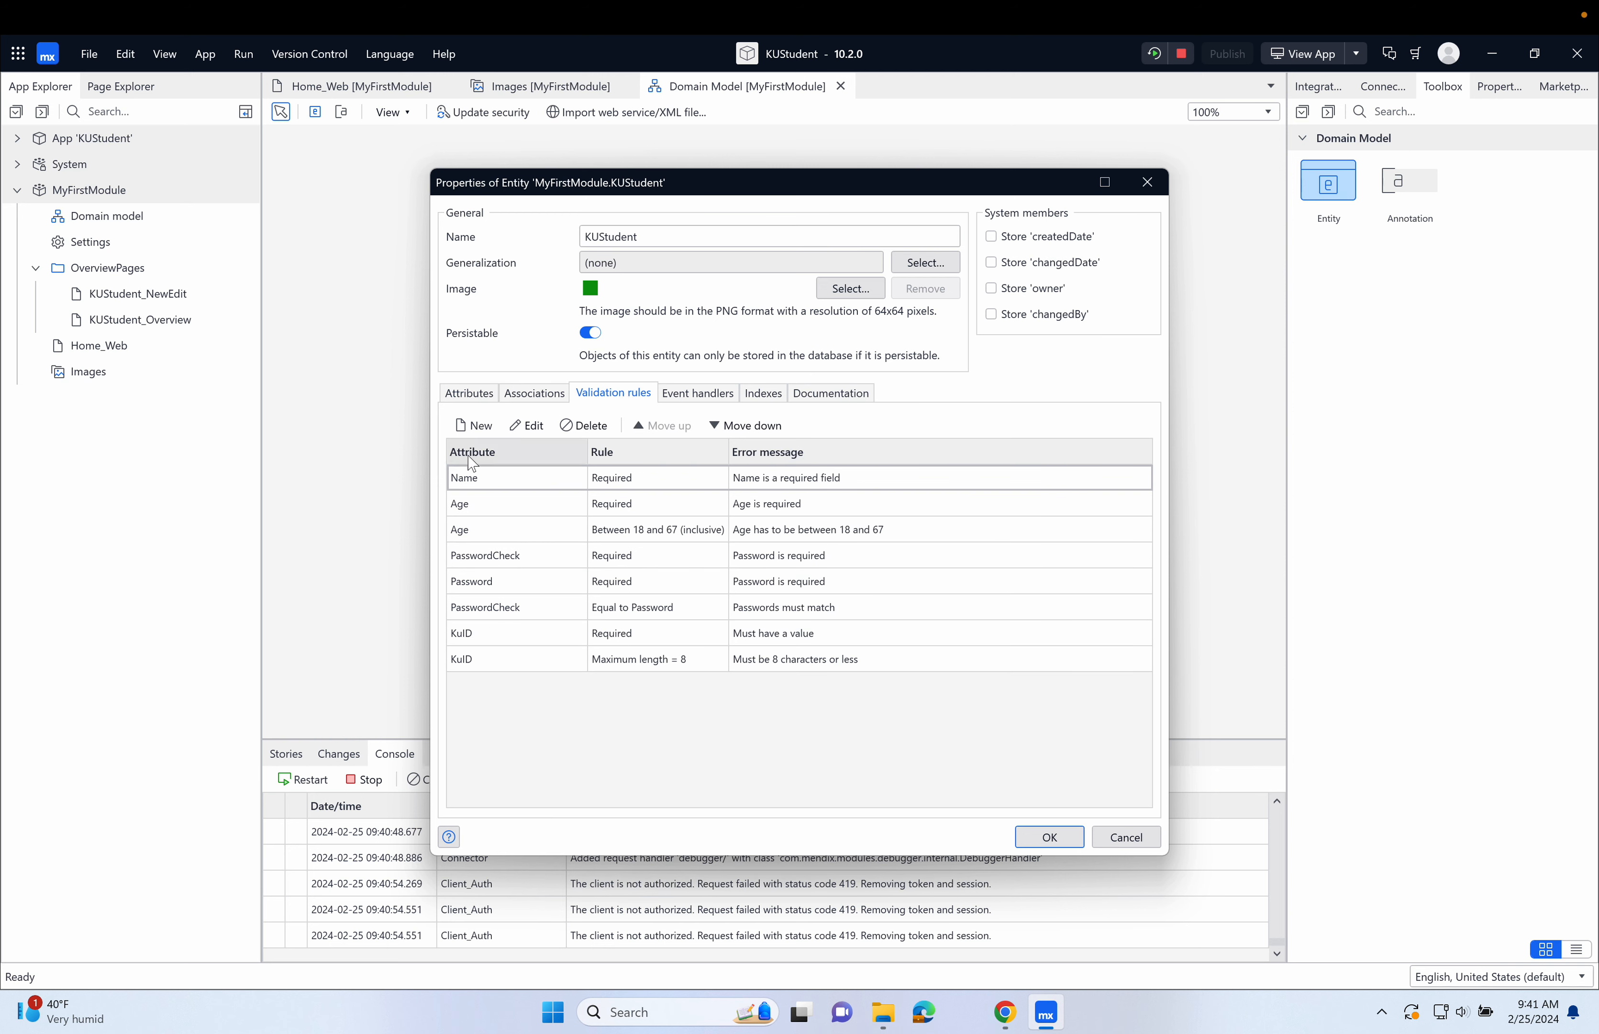
pyautogui.click(476, 426)
pyautogui.click(791, 453)
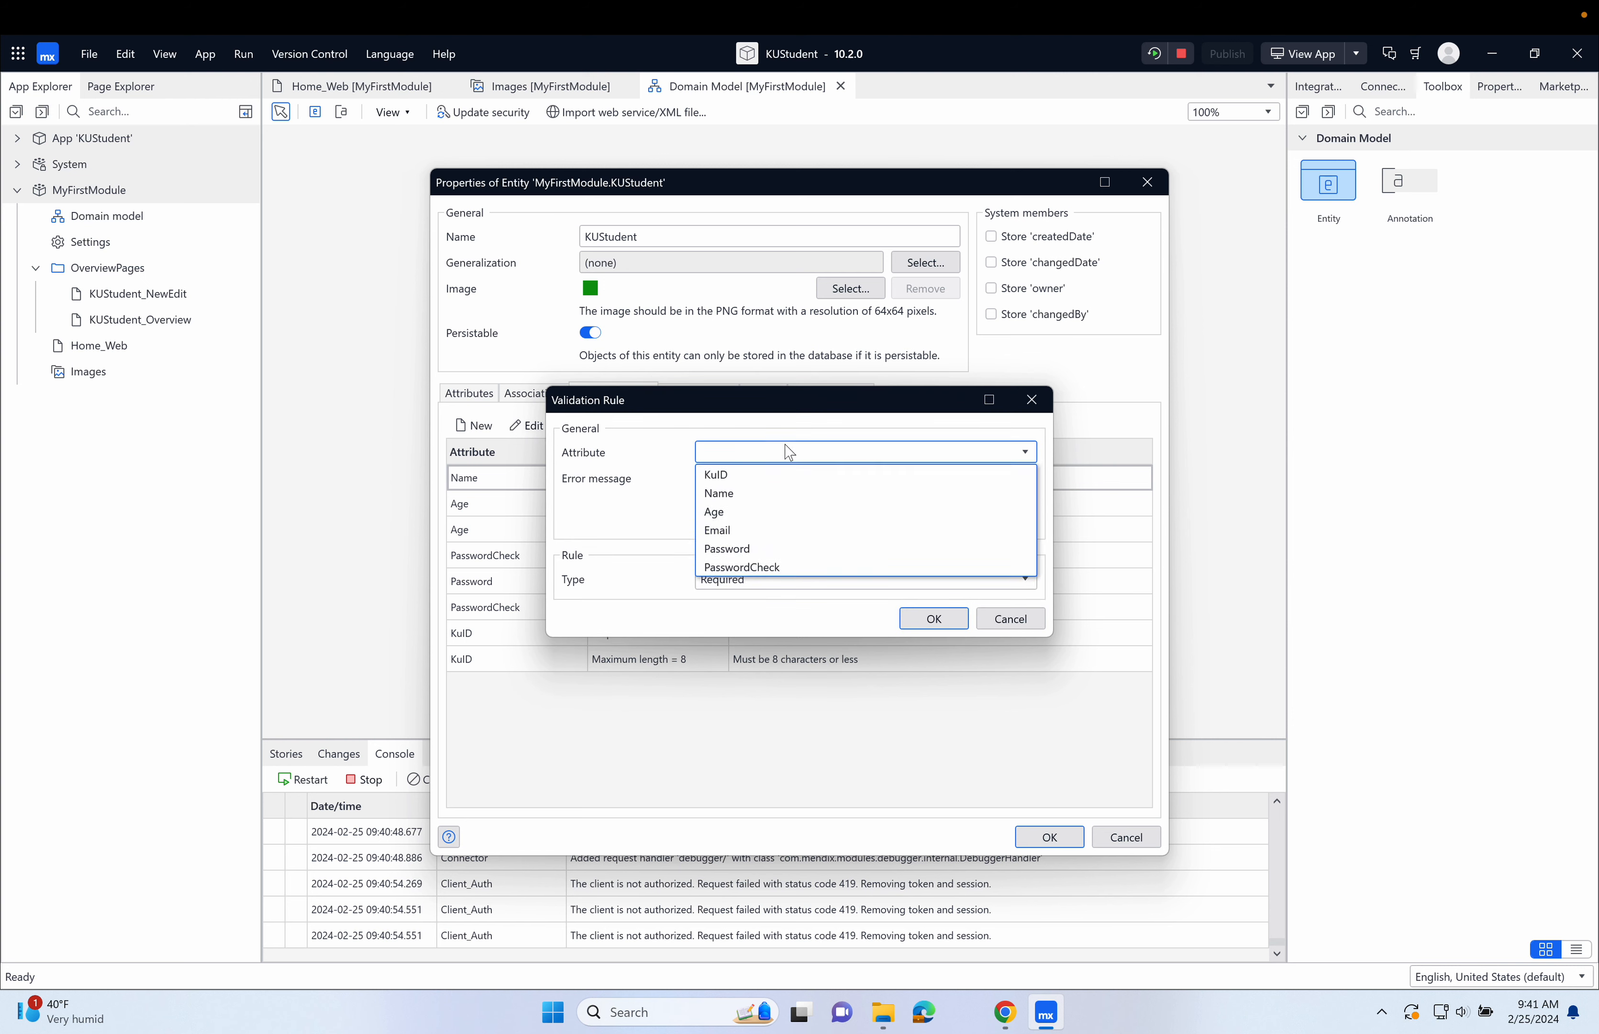
pyautogui.click(787, 472)
pyautogui.click(775, 581)
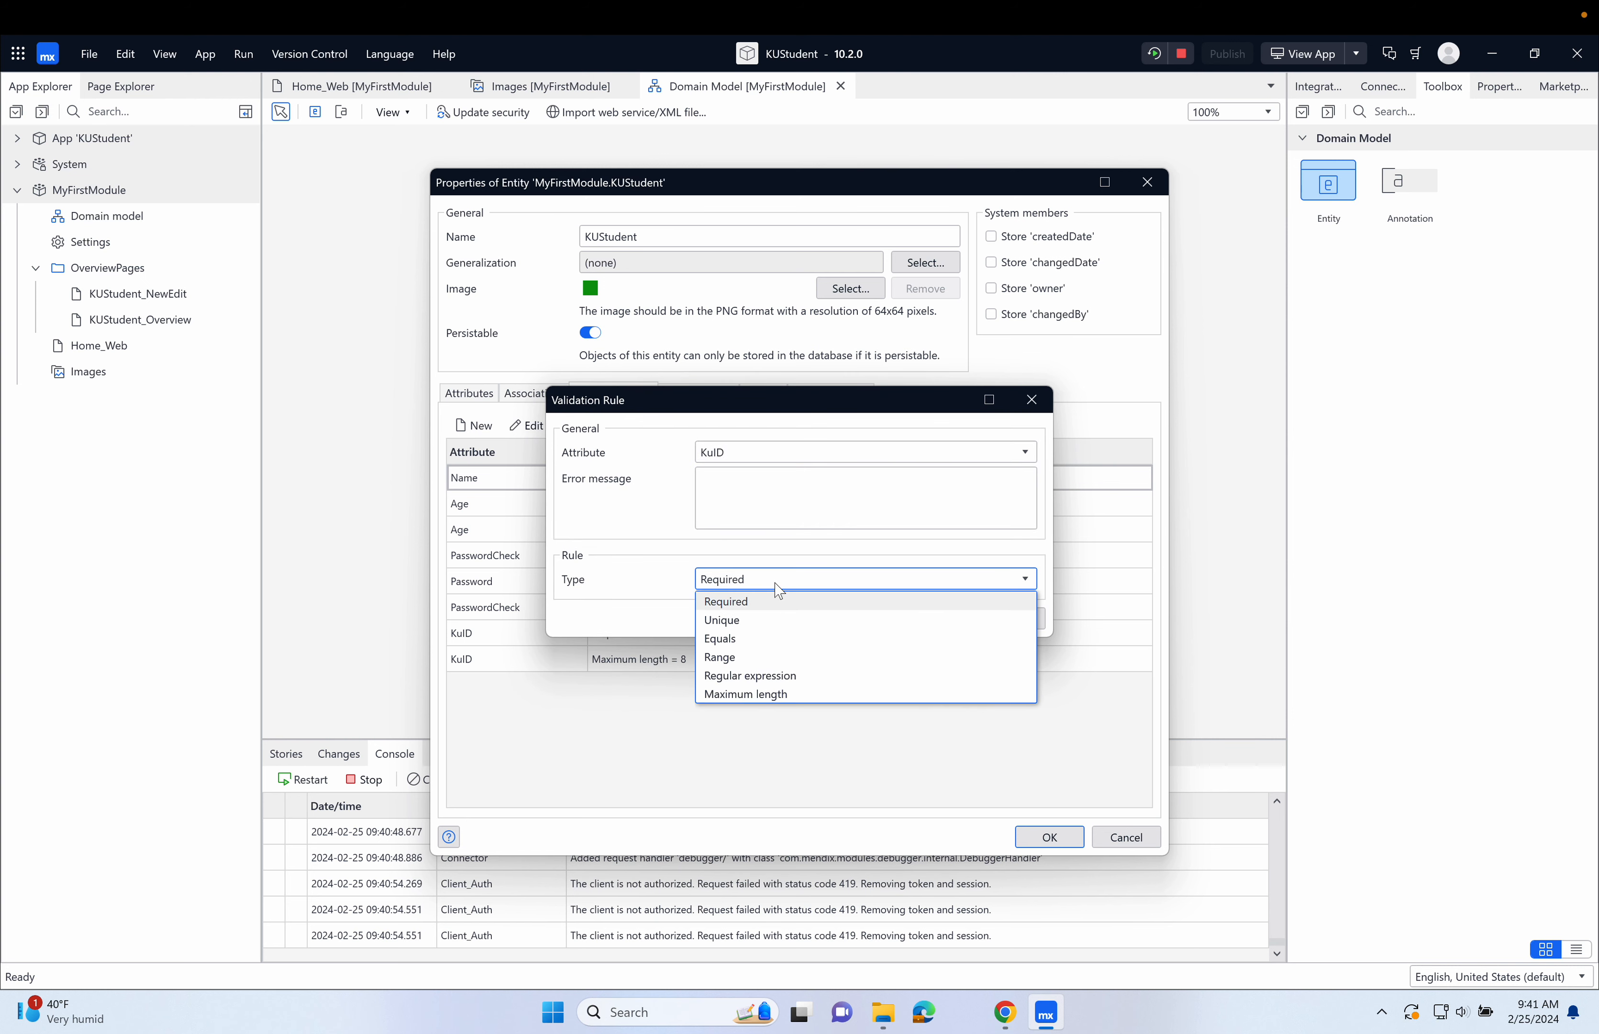
pyautogui.click(761, 622)
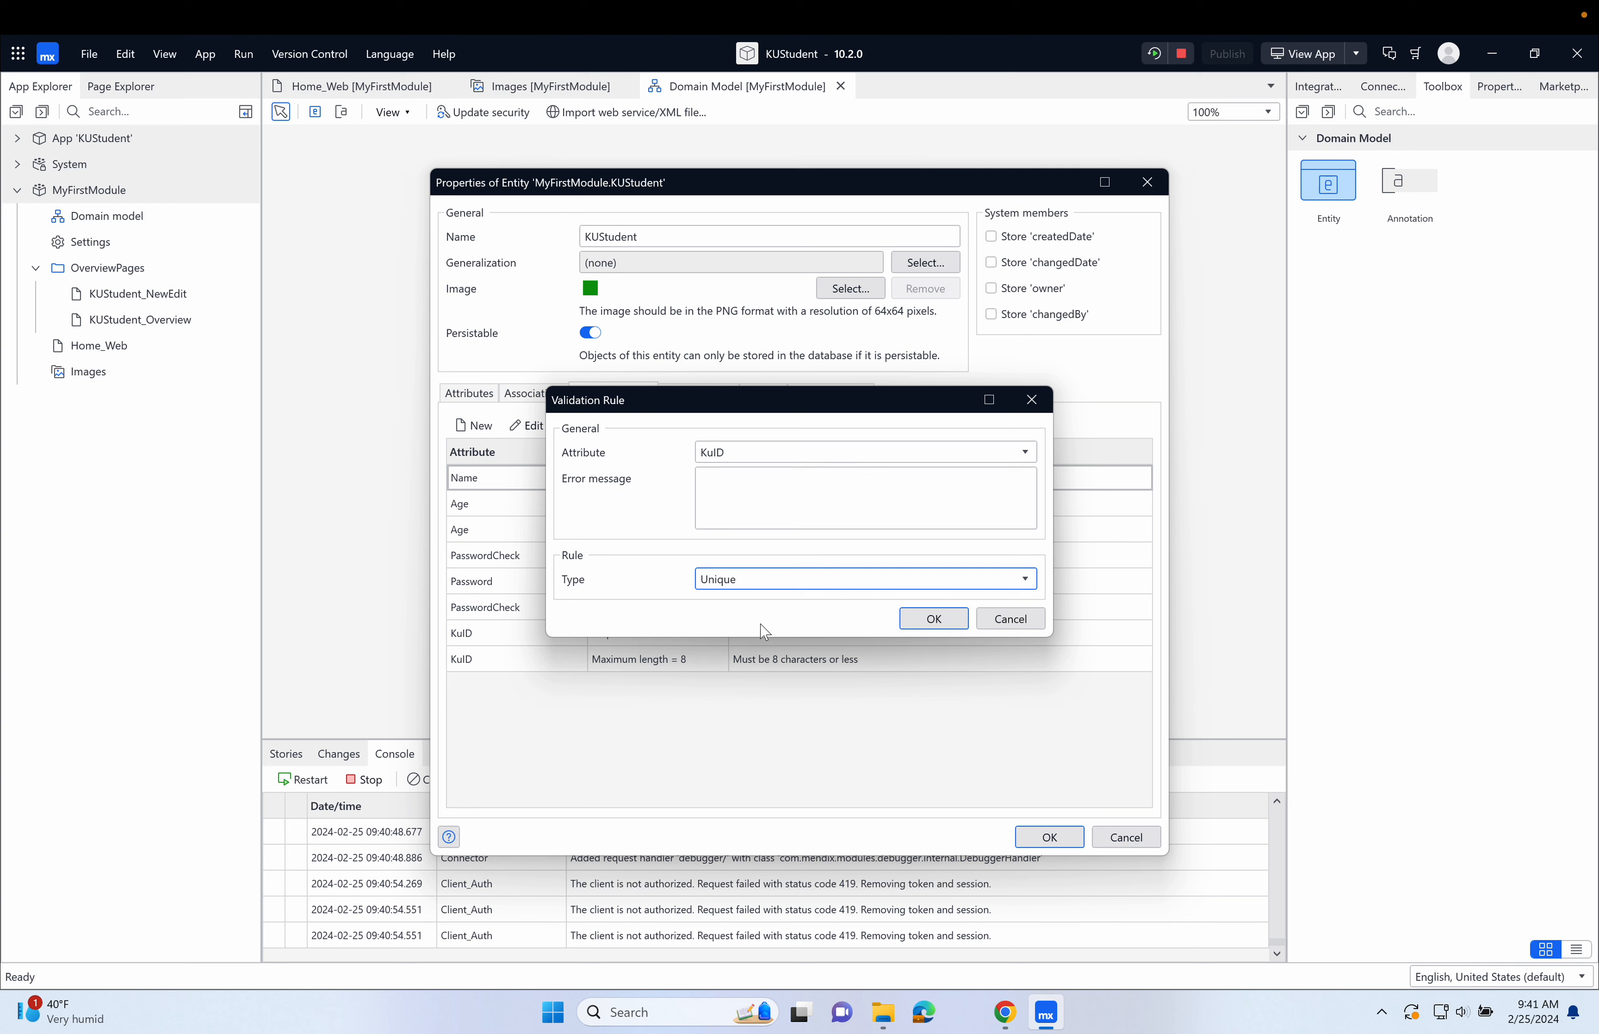
# Give the KuID Unique rule the error message "KUIDs must be unique" and confirm the rule.
pyautogui.click(765, 472)
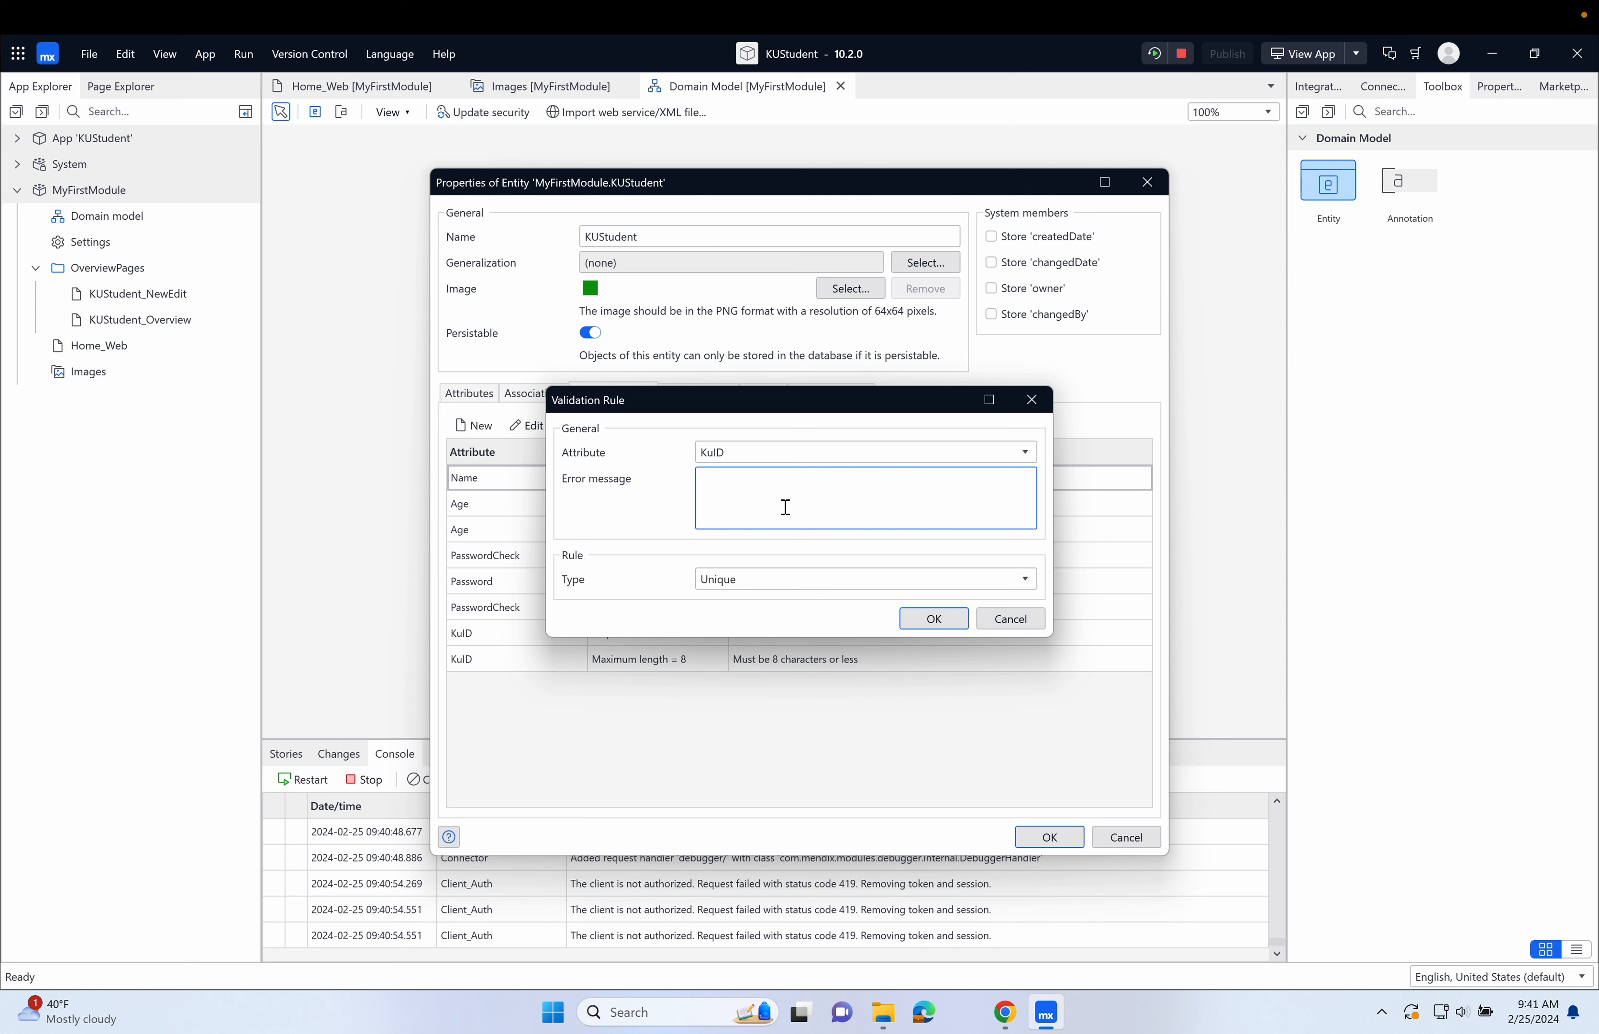
pyautogui.write('KUIDs must be unique')
pyautogui.click(947, 620)
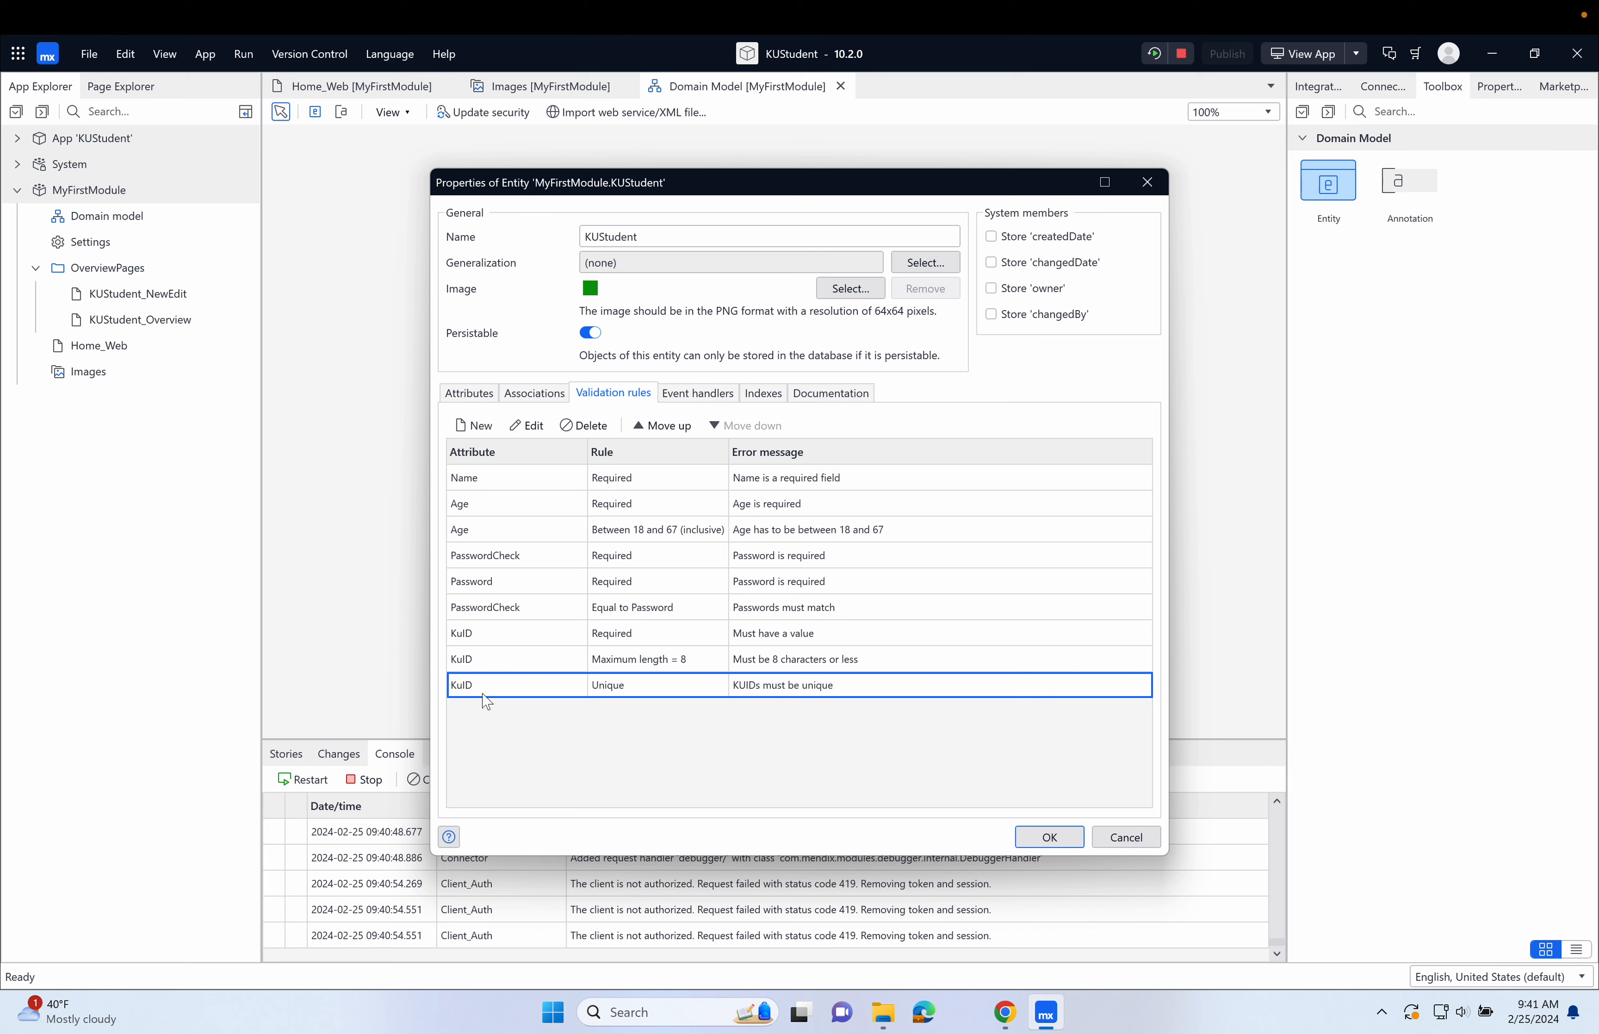
# Start another validation rule for the KuID attribute.
pyautogui.click(481, 425)
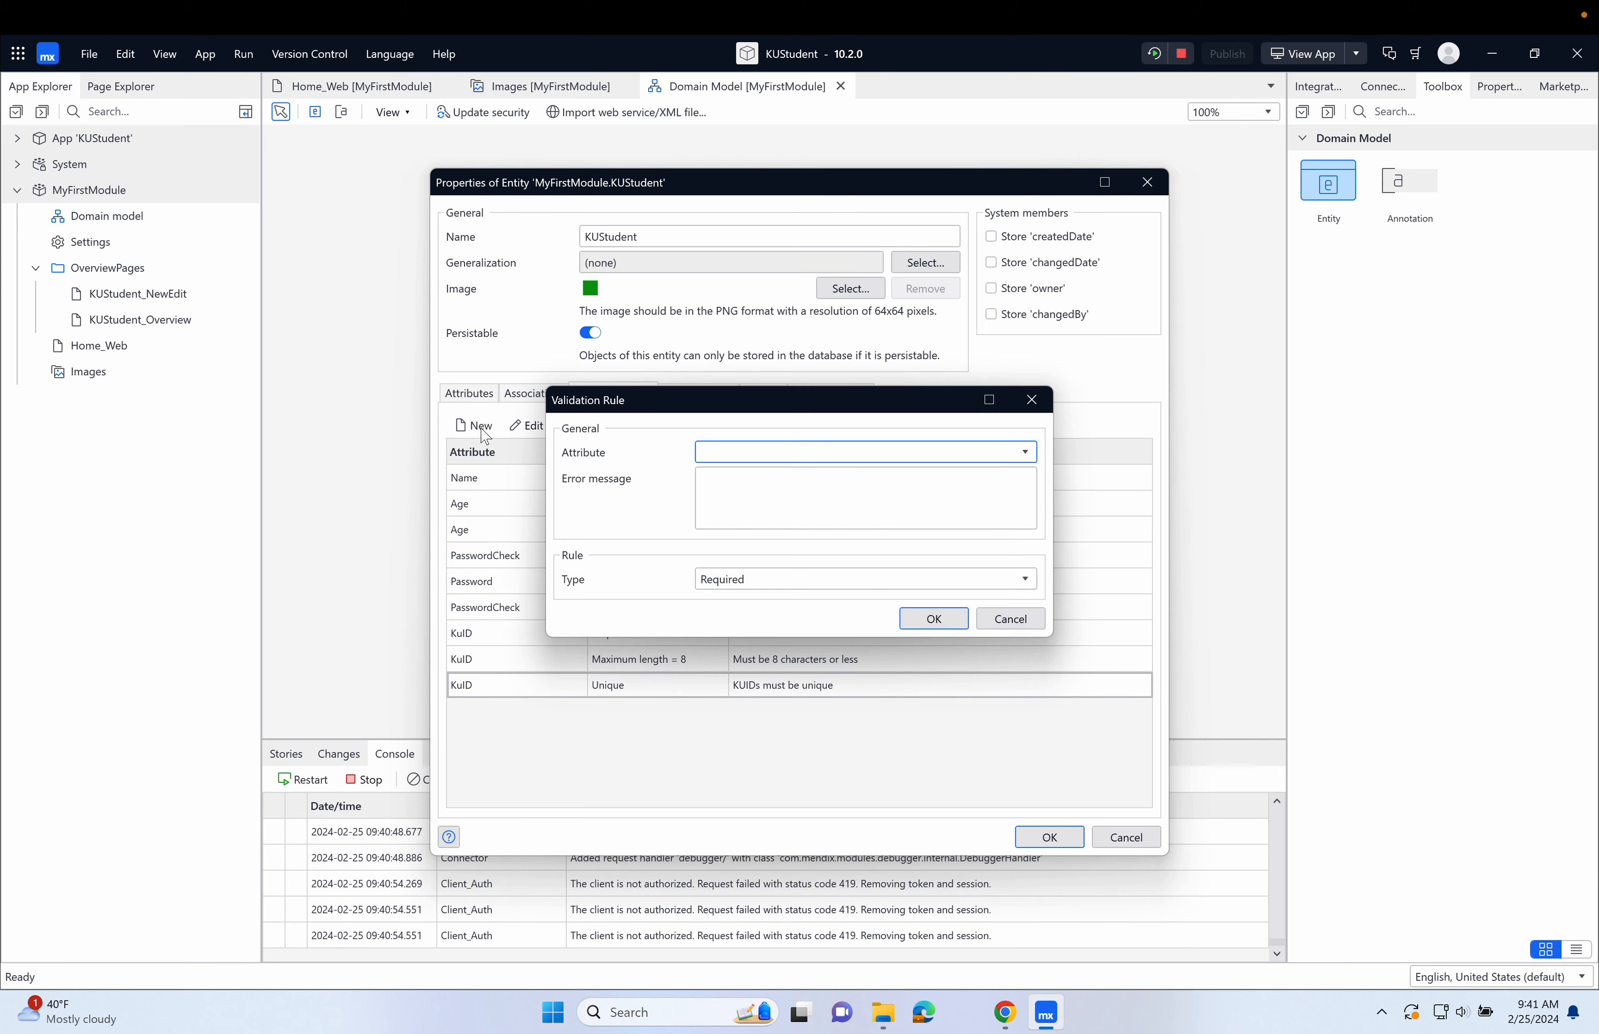
pyautogui.click(752, 451)
pyautogui.click(767, 480)
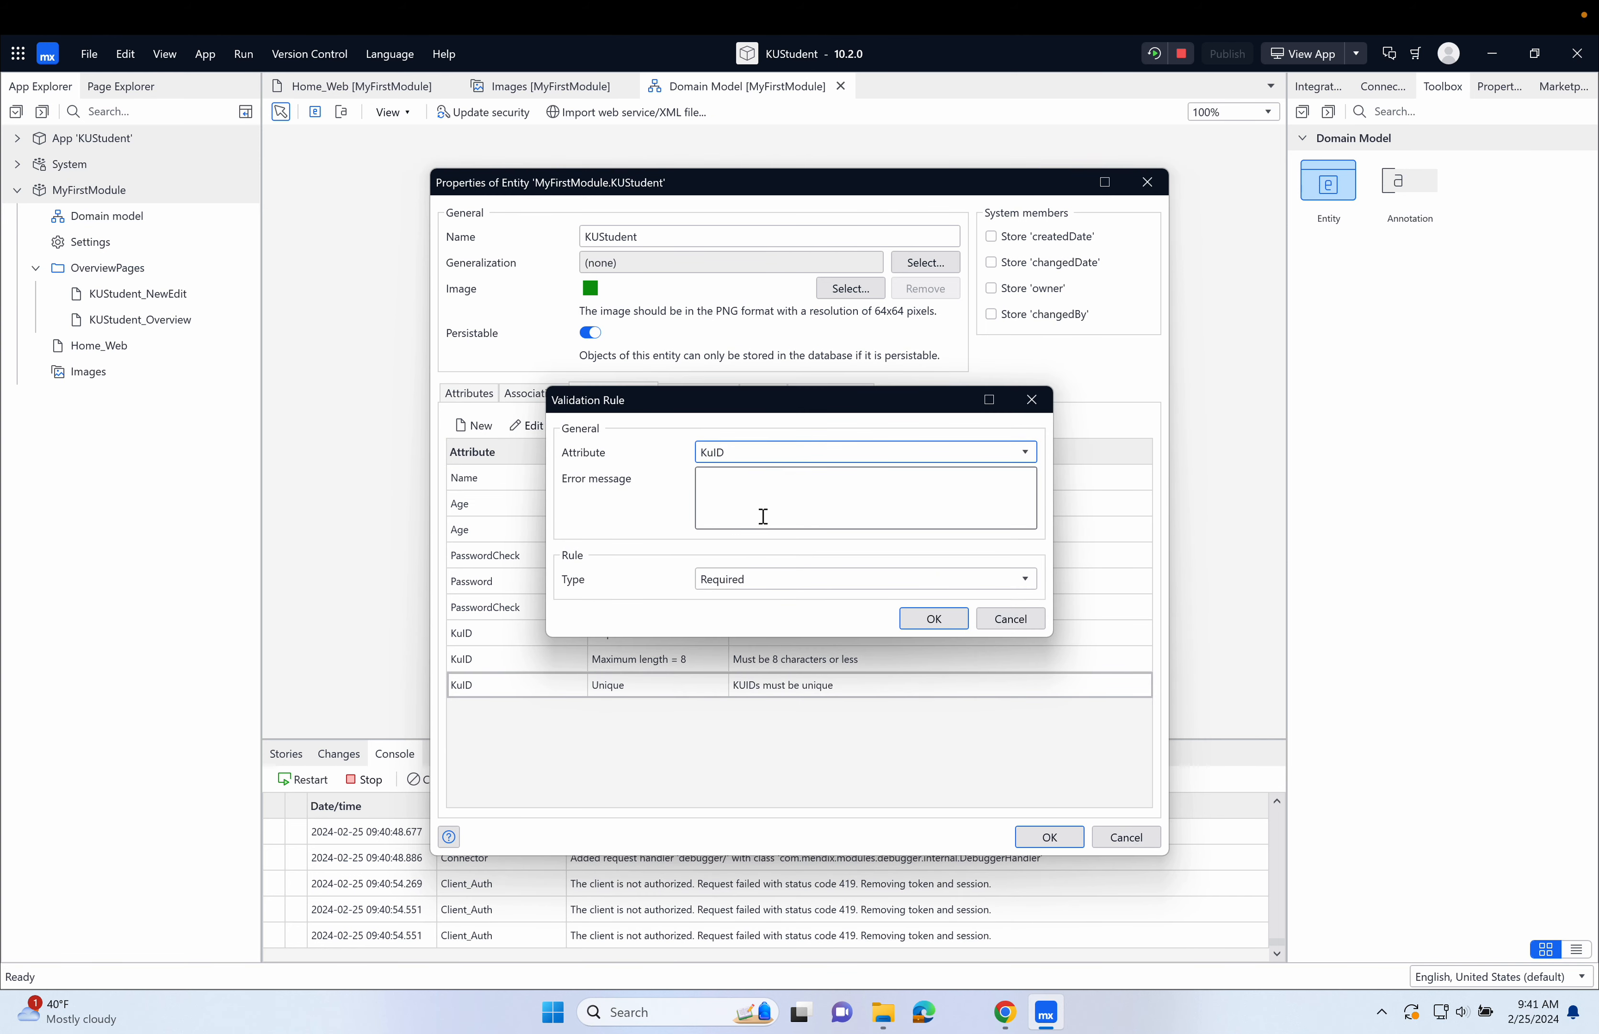
pyautogui.click(770, 508)
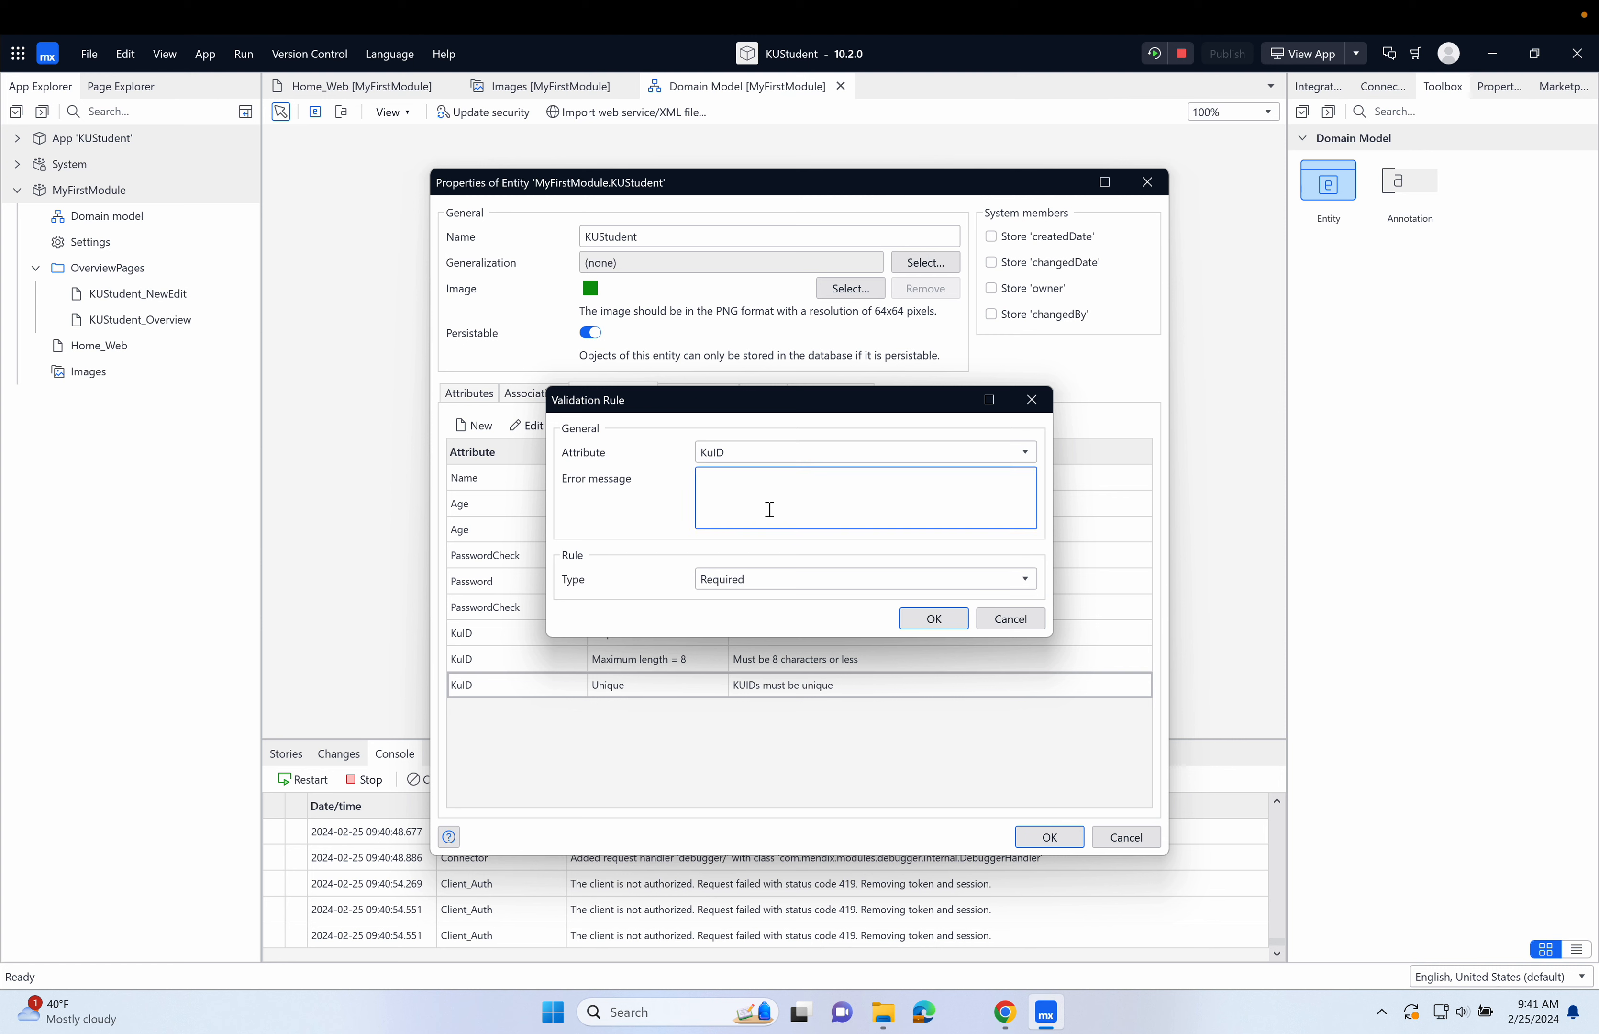
pyautogui.write('K12345678')
pyautogui.press('BackSpace')
pyautogui.press('BackSpace')
pyautogui.press('BackSpace')
pyautogui.press('BackSpace')
pyautogui.press('BackSpace')
pyautogui.press('BackSpace')
pyautogui.press('BackSpace')
pyautogui.press('BackSpace')
pyautogui.press('BackSpace')
# Set the type of the new KuID rule to Regular expression.
pyautogui.click(790, 587)
pyautogui.click(783, 675)
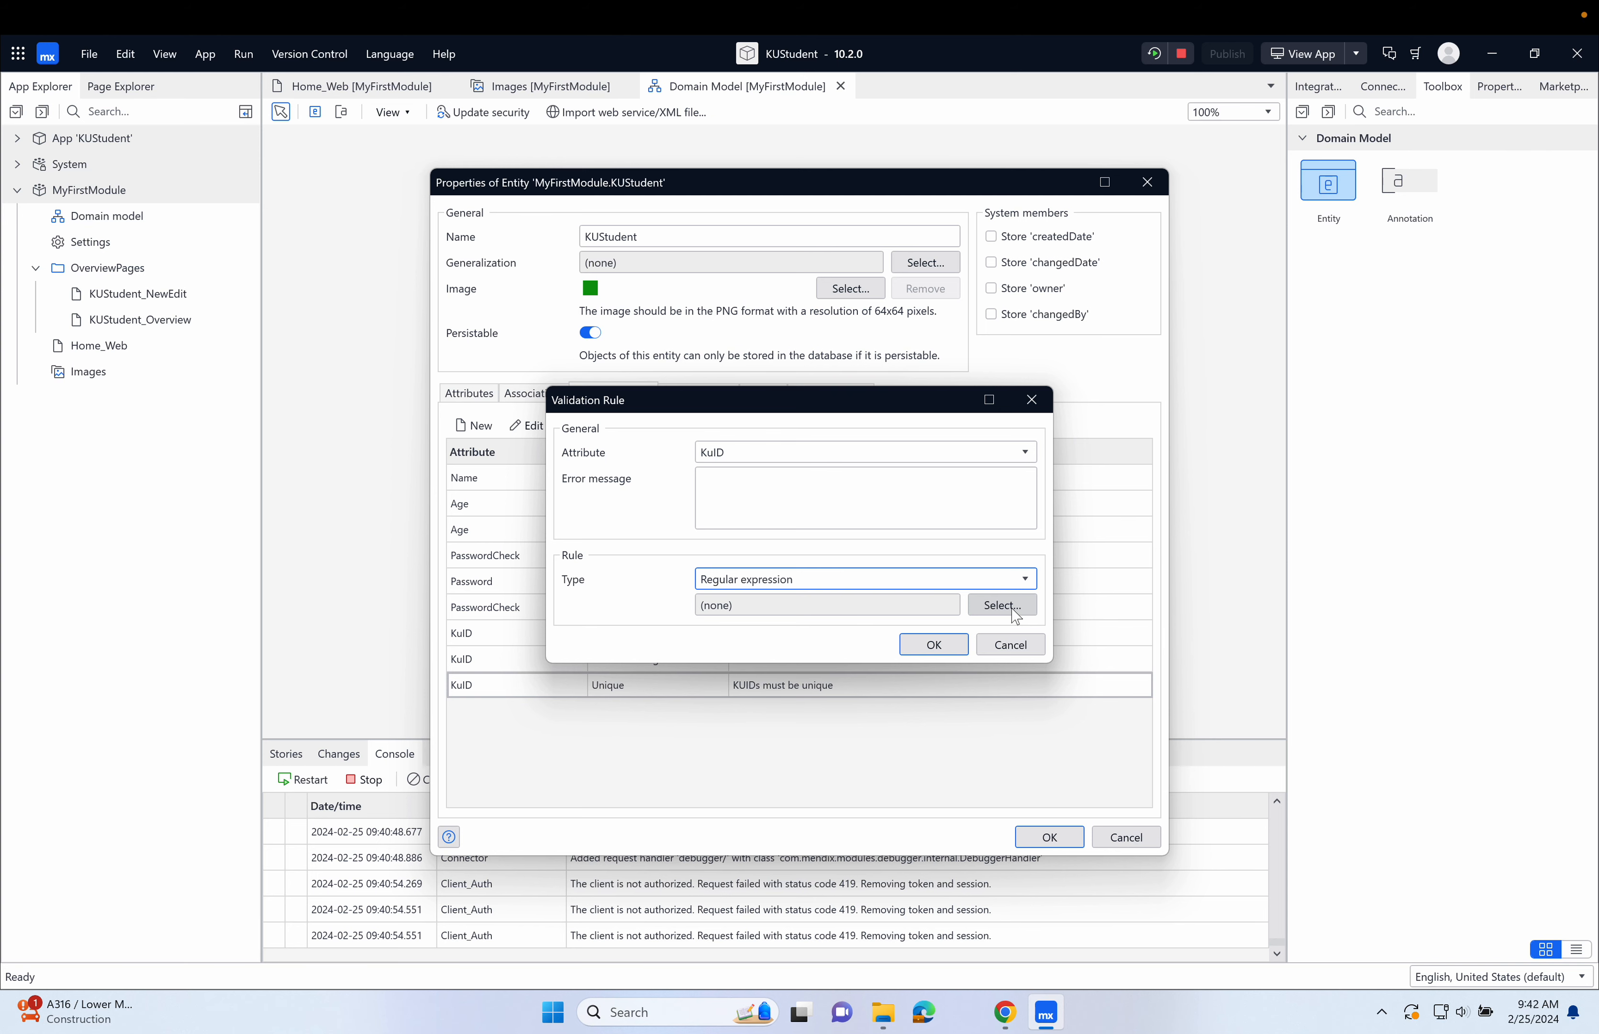
# Switch to the browser to review the RegExr tester and the Regular-Expressions.info email page, and return to Mendix Studio Pro.
pyautogui.click(1005, 1012)
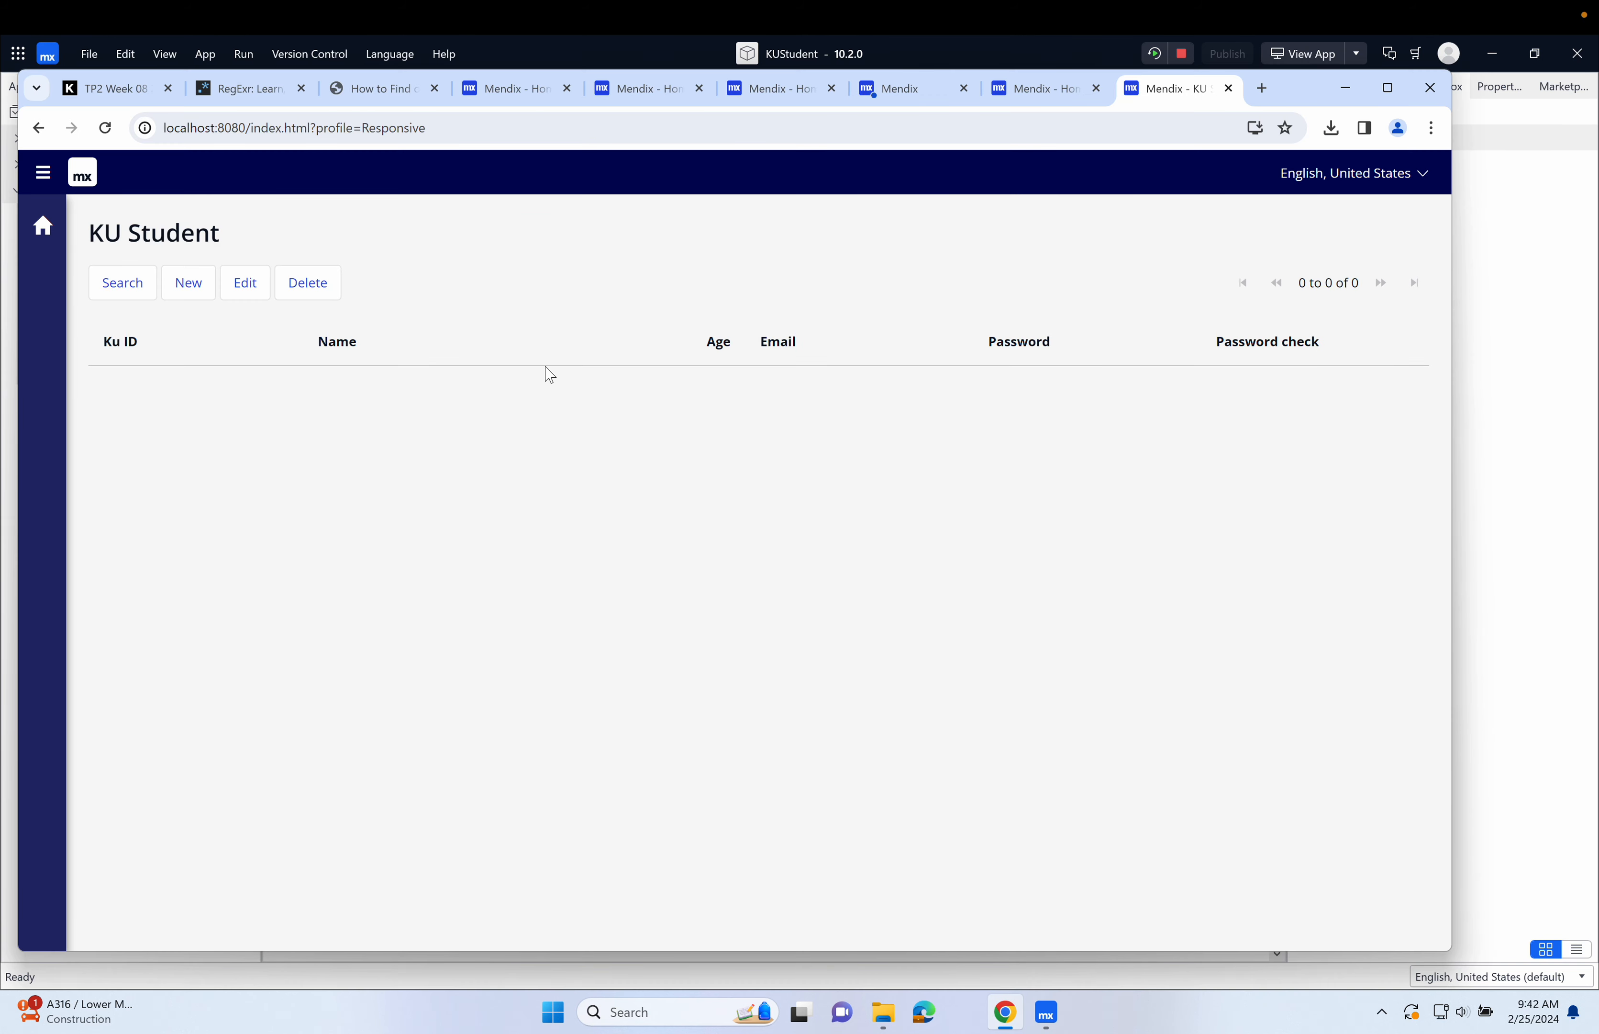
pyautogui.click(259, 97)
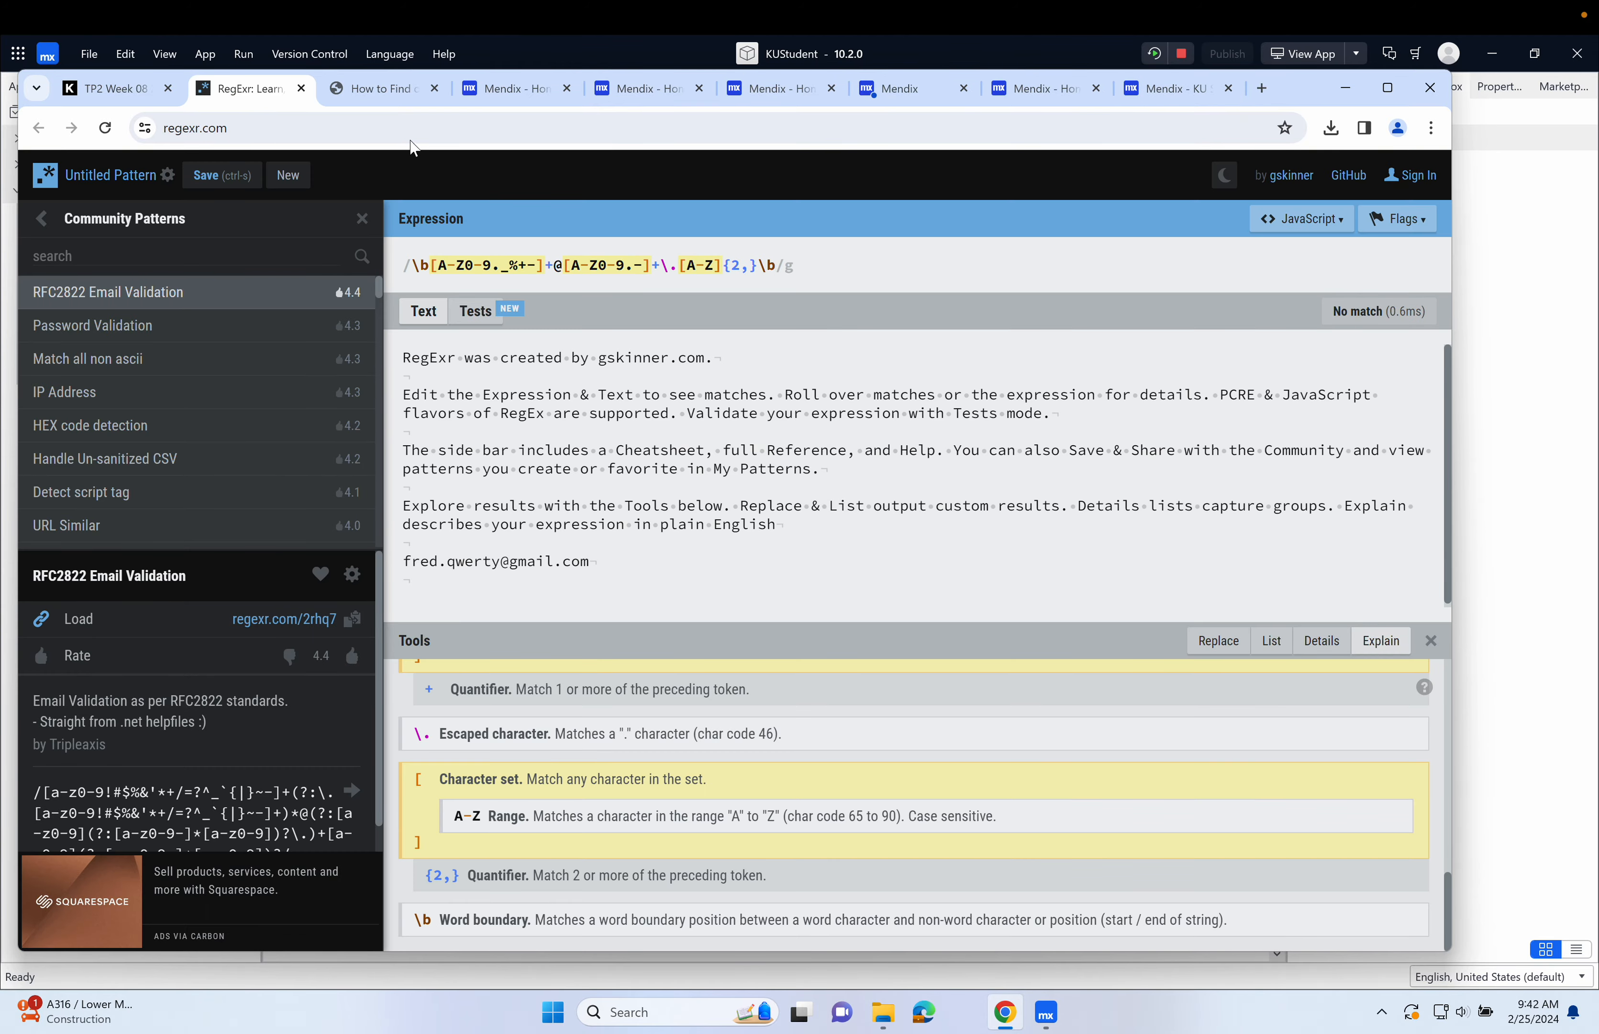
pyautogui.click(382, 102)
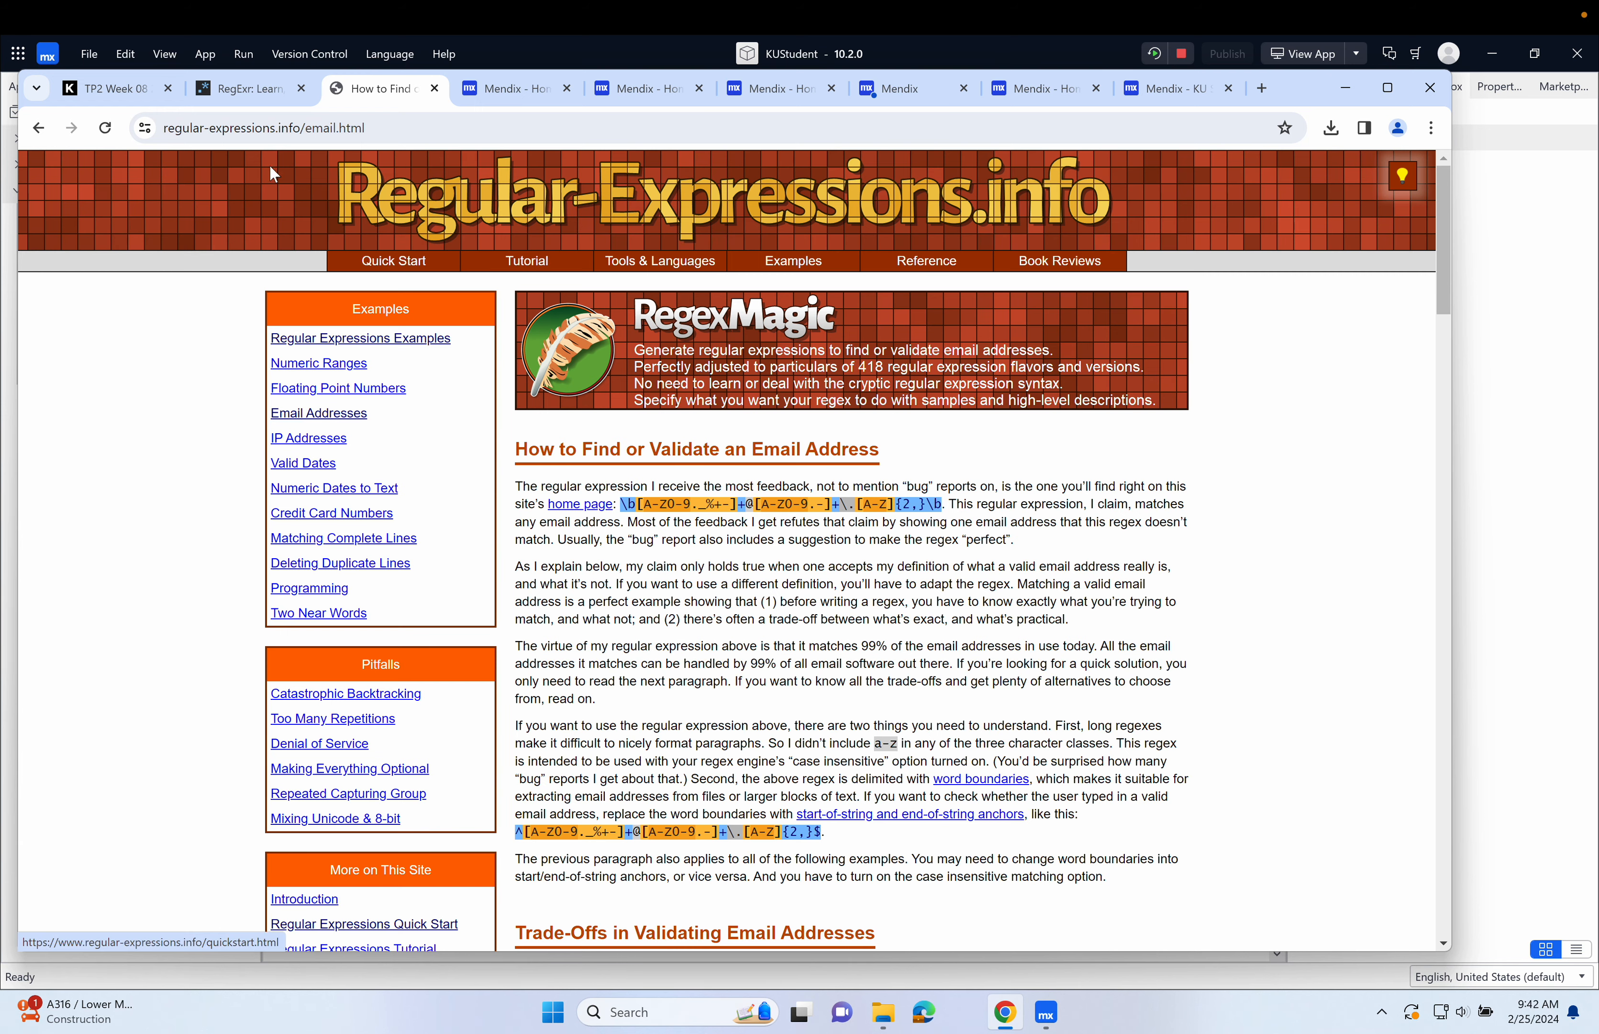
pyautogui.click(256, 90)
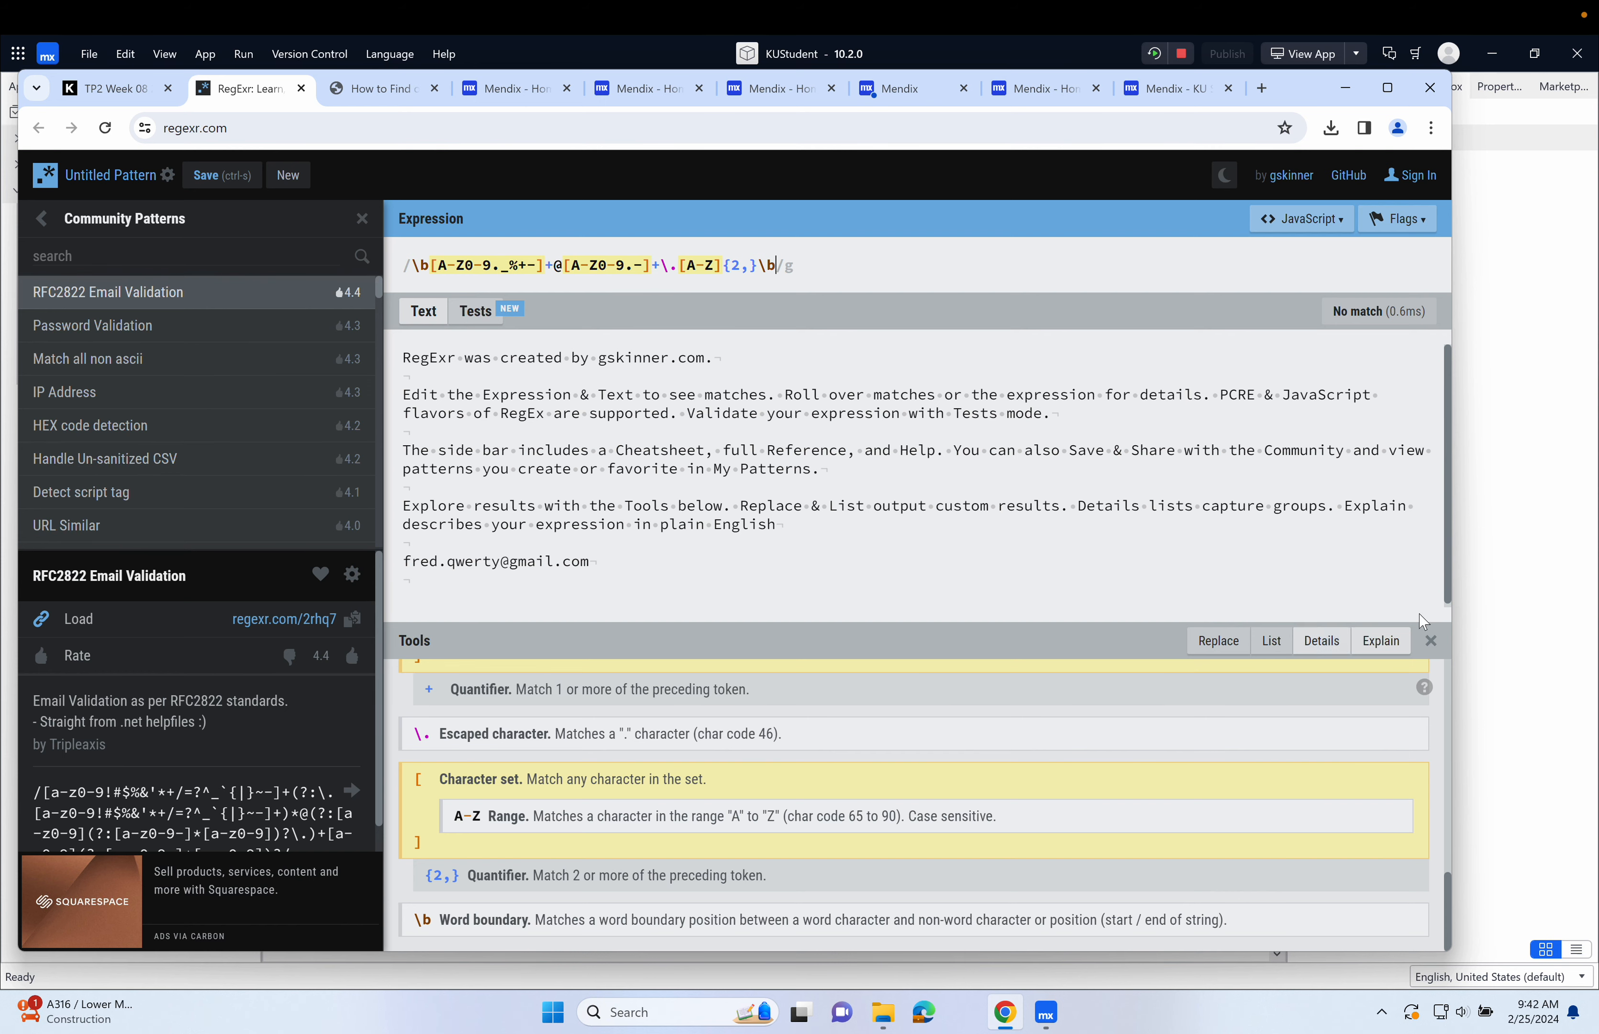
pyautogui.click(1512, 571)
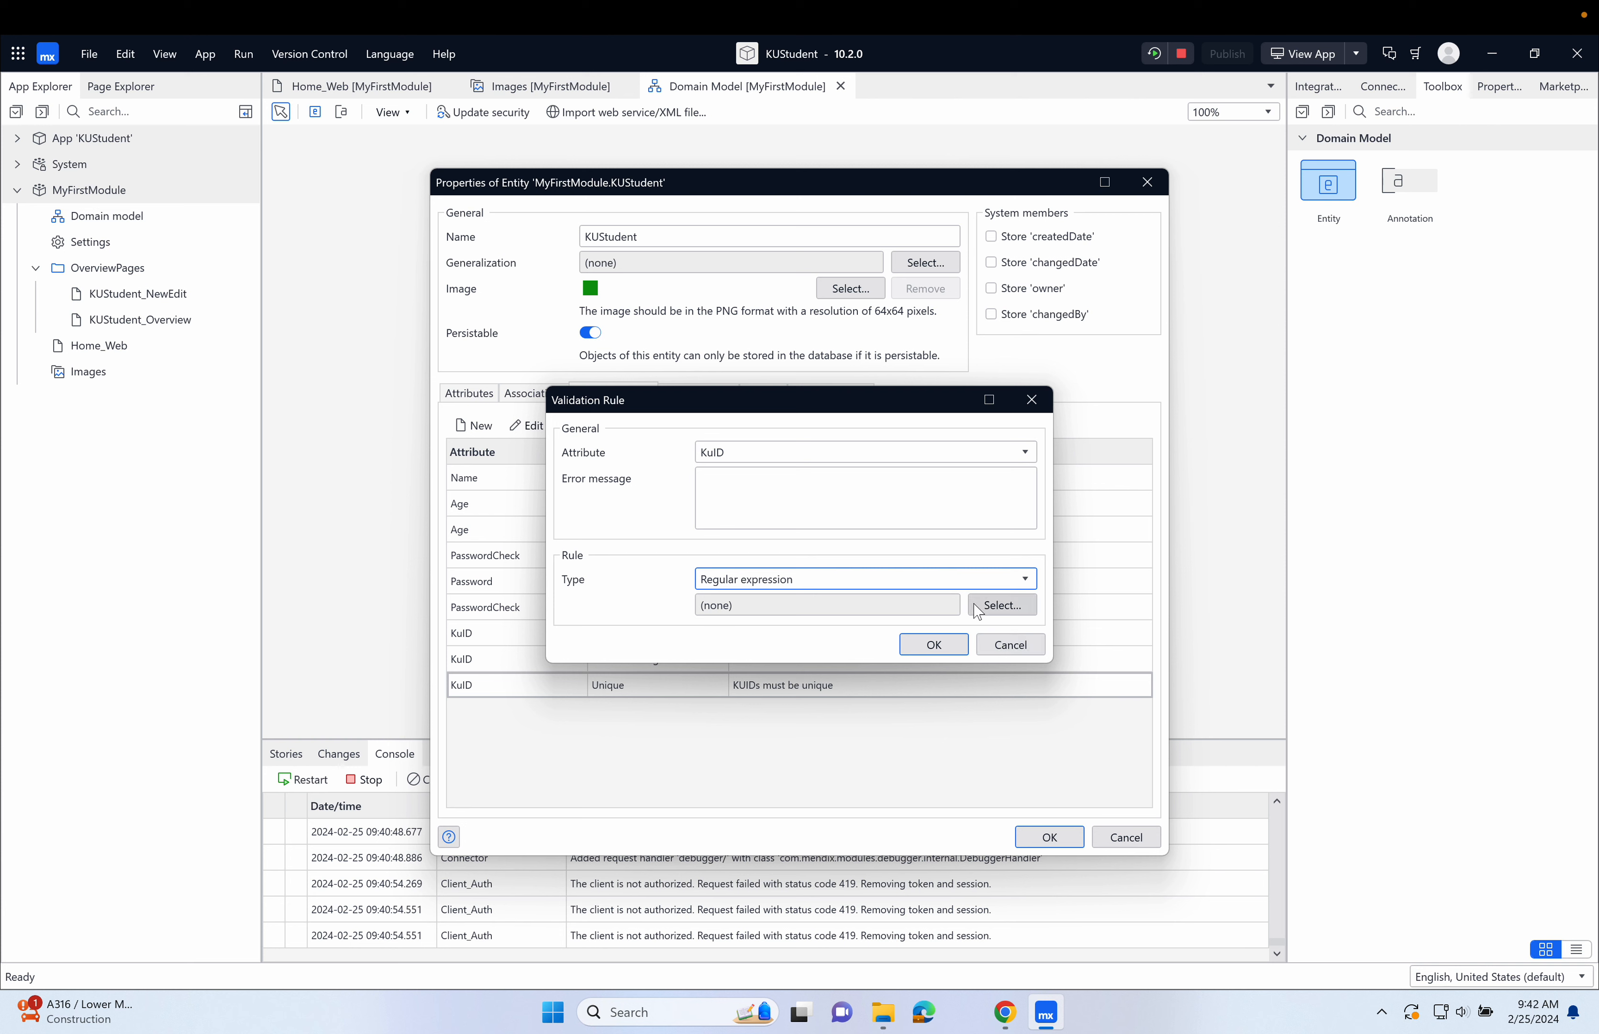
# Give the KuID Regular expression rule the error message "Ku IDs must be a K followed by 7 digits".
pyautogui.click(740, 500)
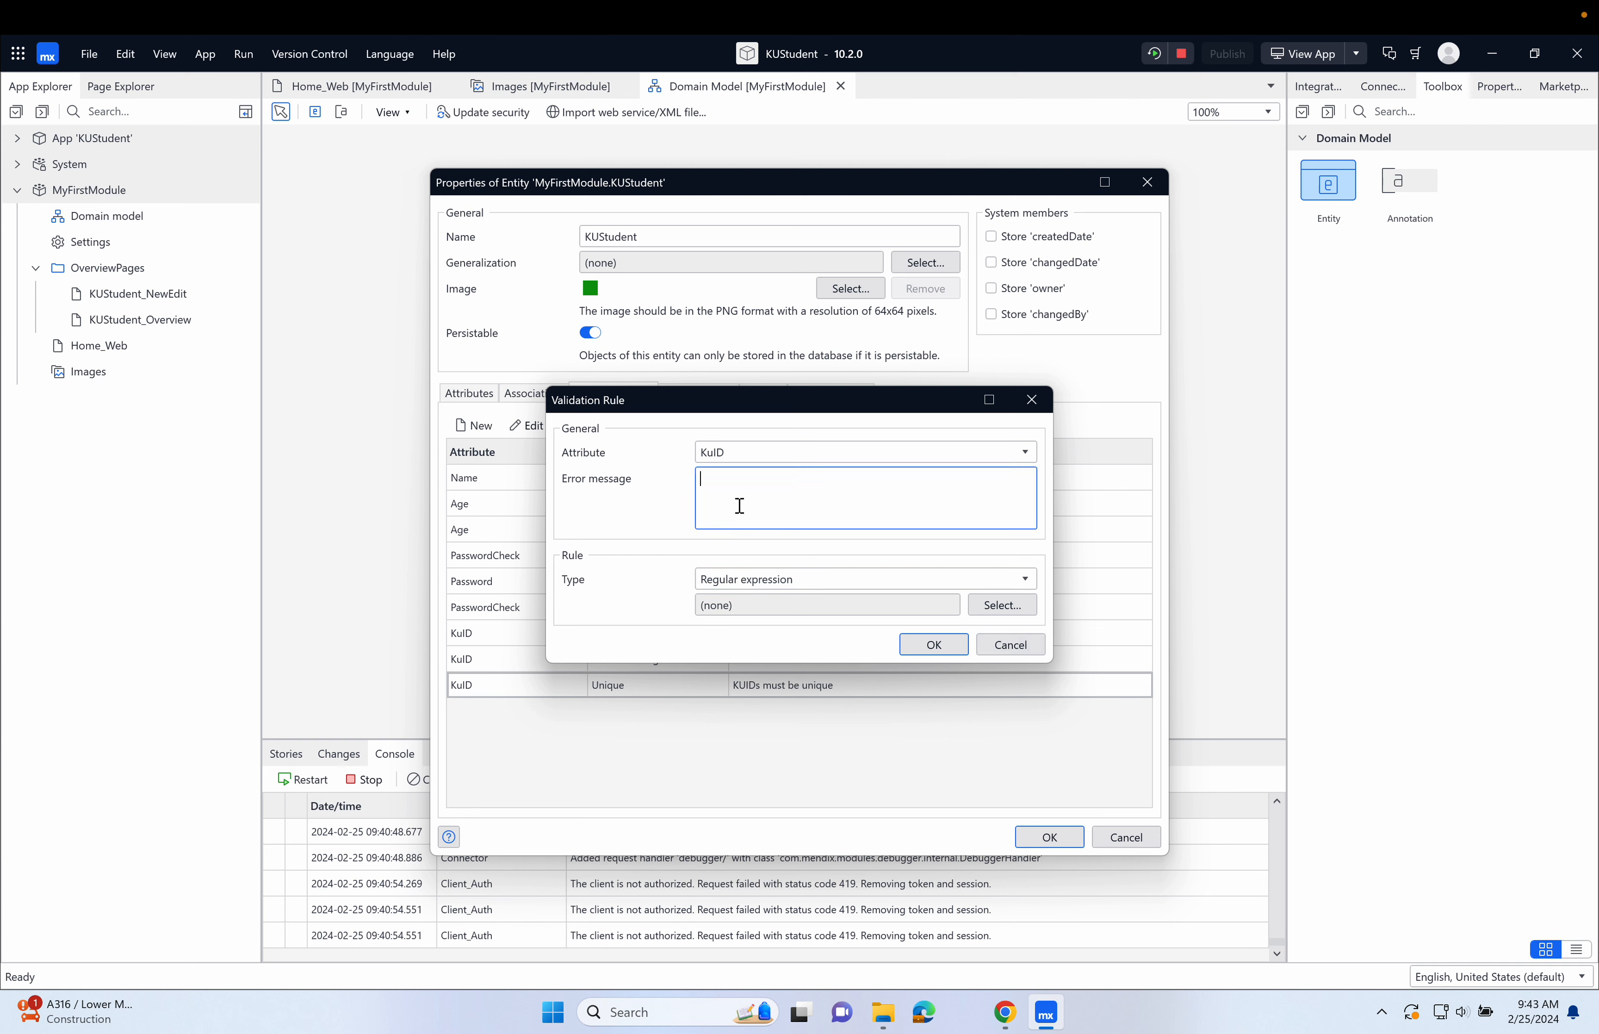
pyautogui.write('Ku IDs must be a K followed by 7 digits')
# Create a regular expression named KUidformat for the KuID rule, paste in its copied pattern, and confirm the rule and the entity properties.
pyautogui.click(992, 612)
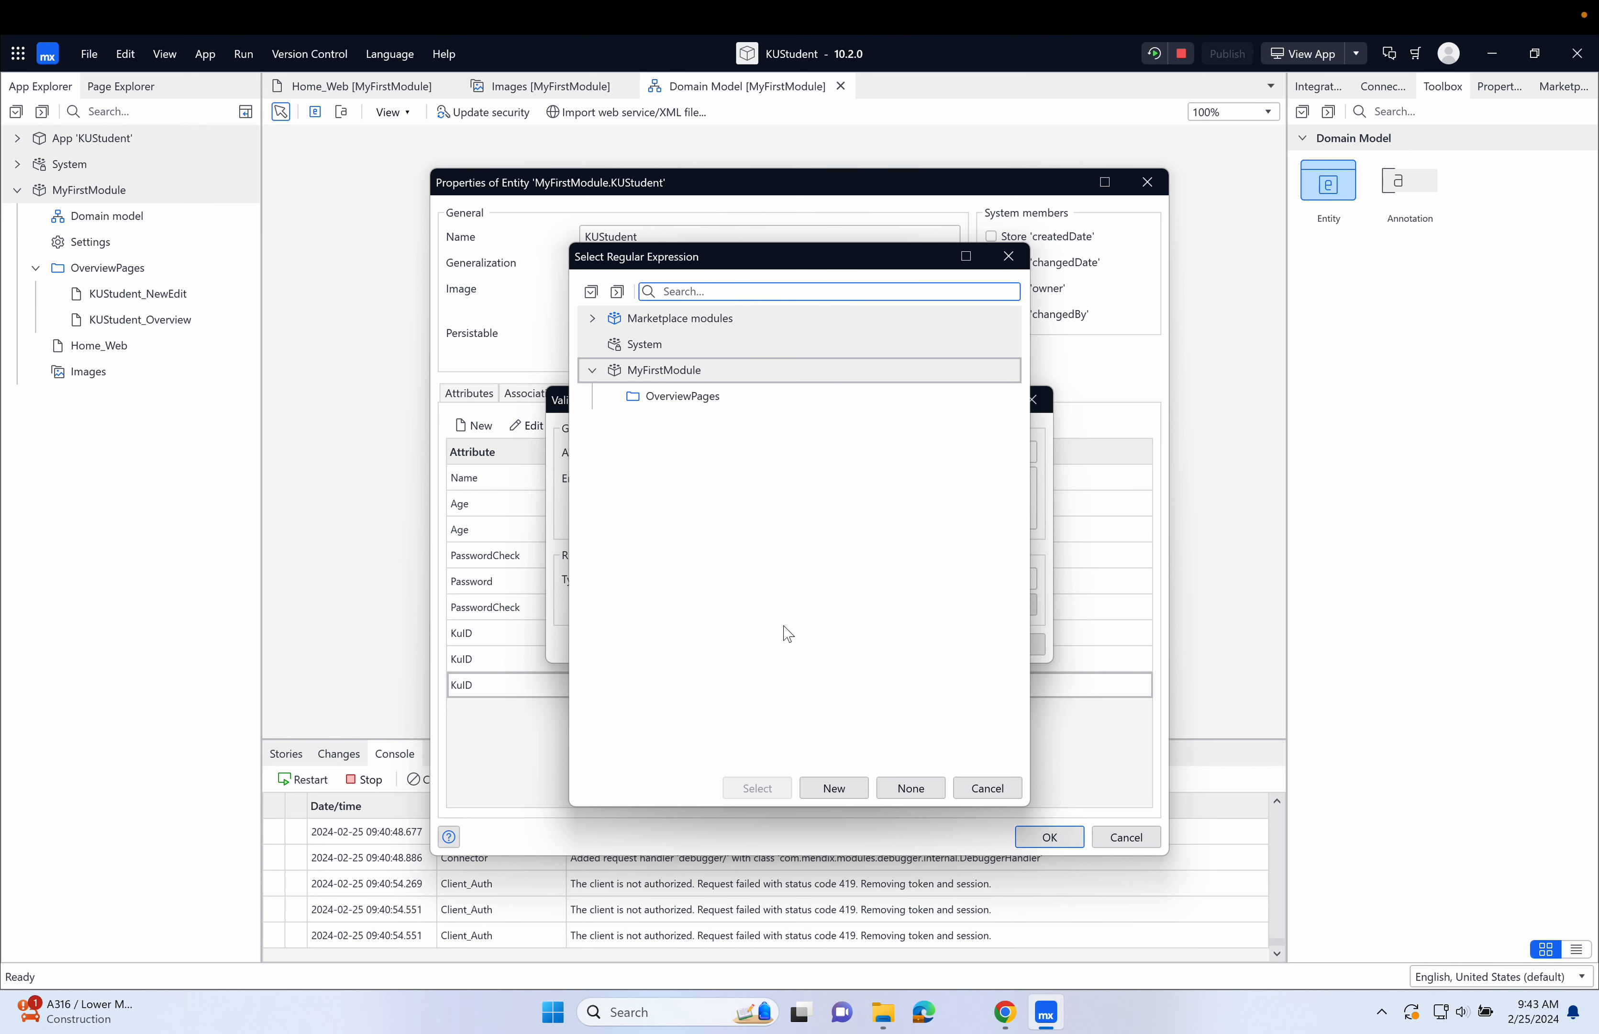
pyautogui.click(834, 787)
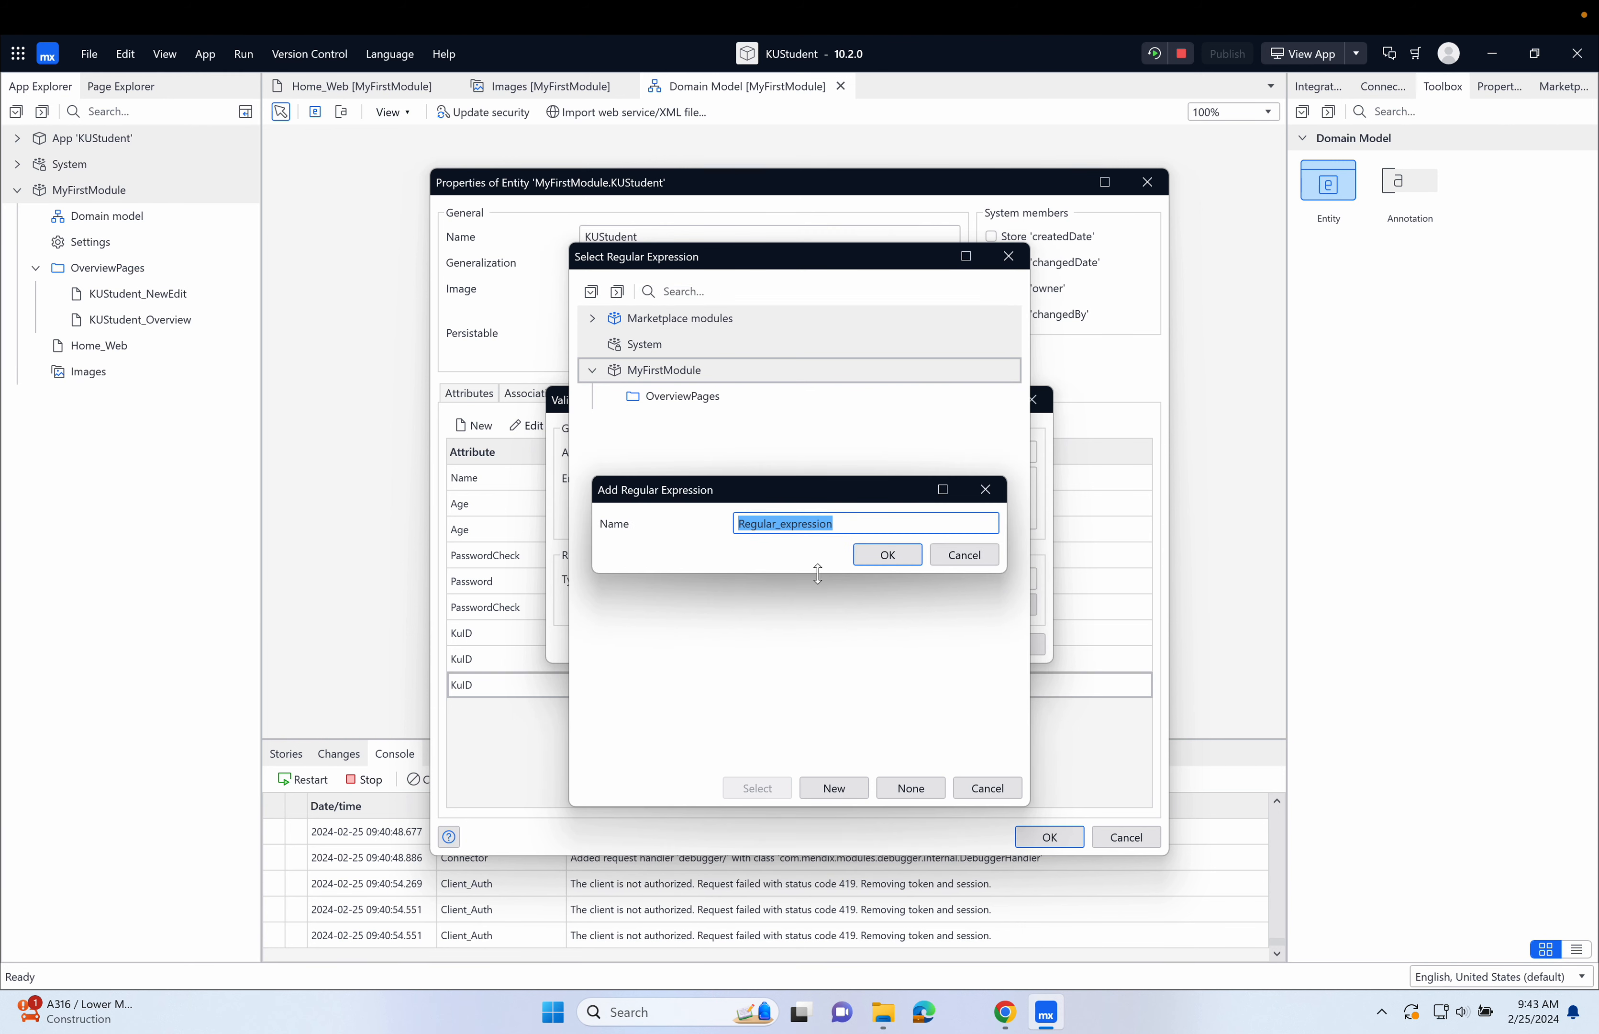
pyautogui.write('KUidformat')
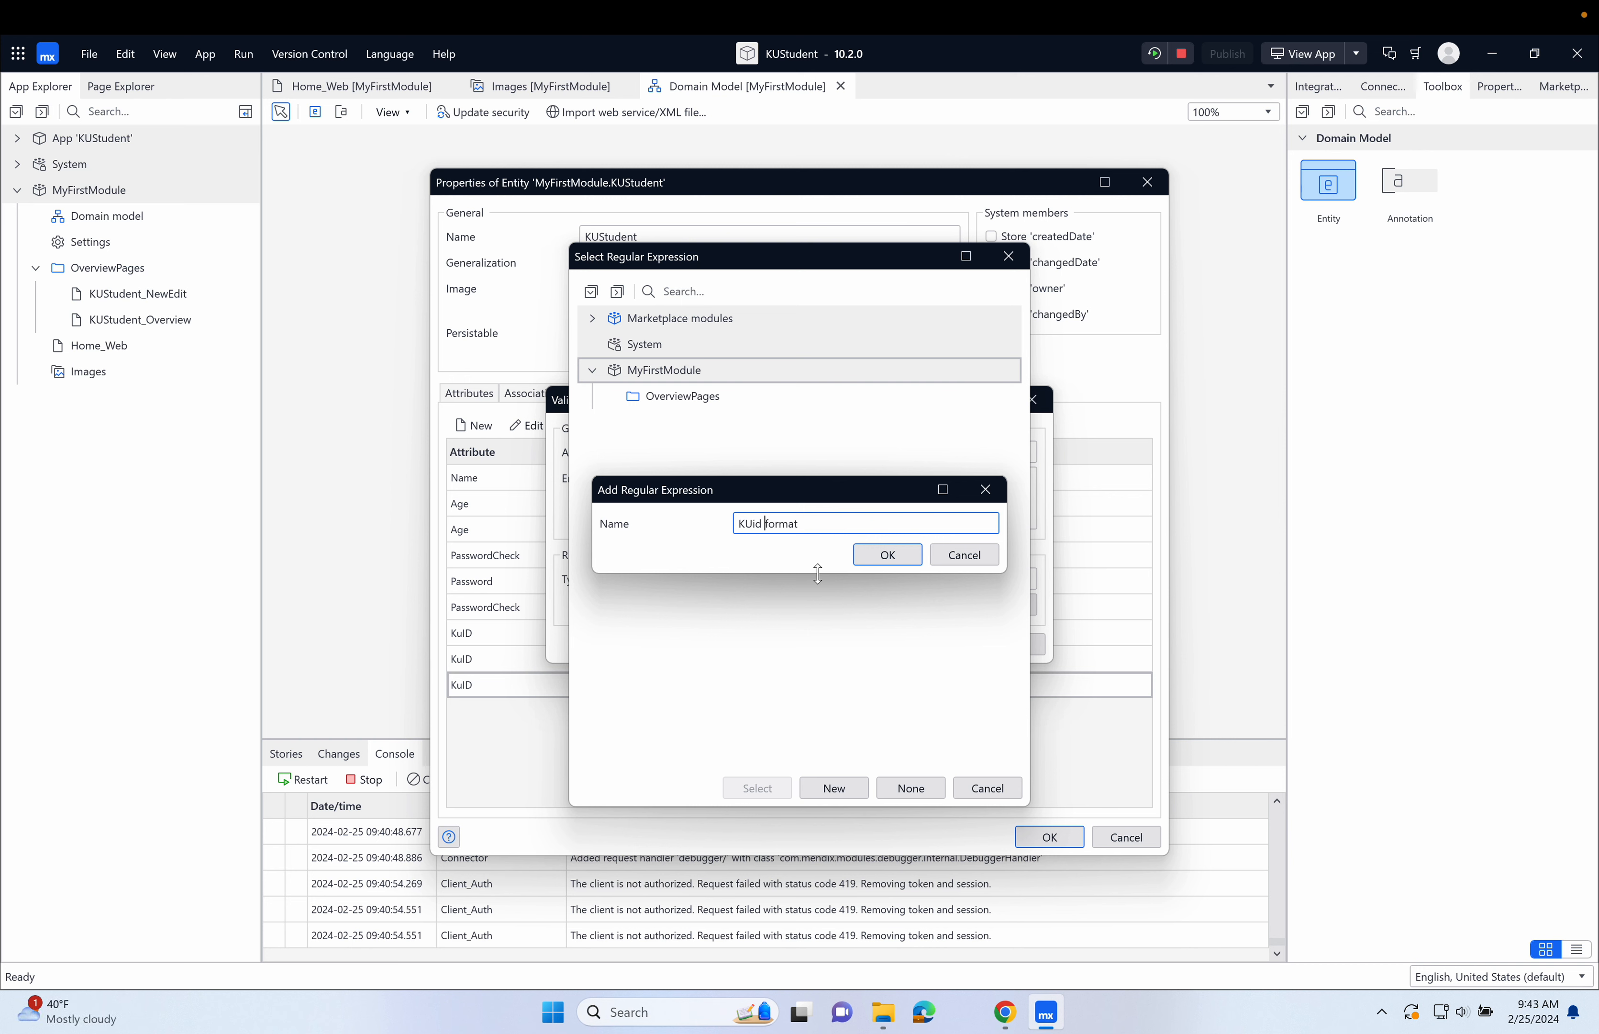
pyautogui.click(887, 555)
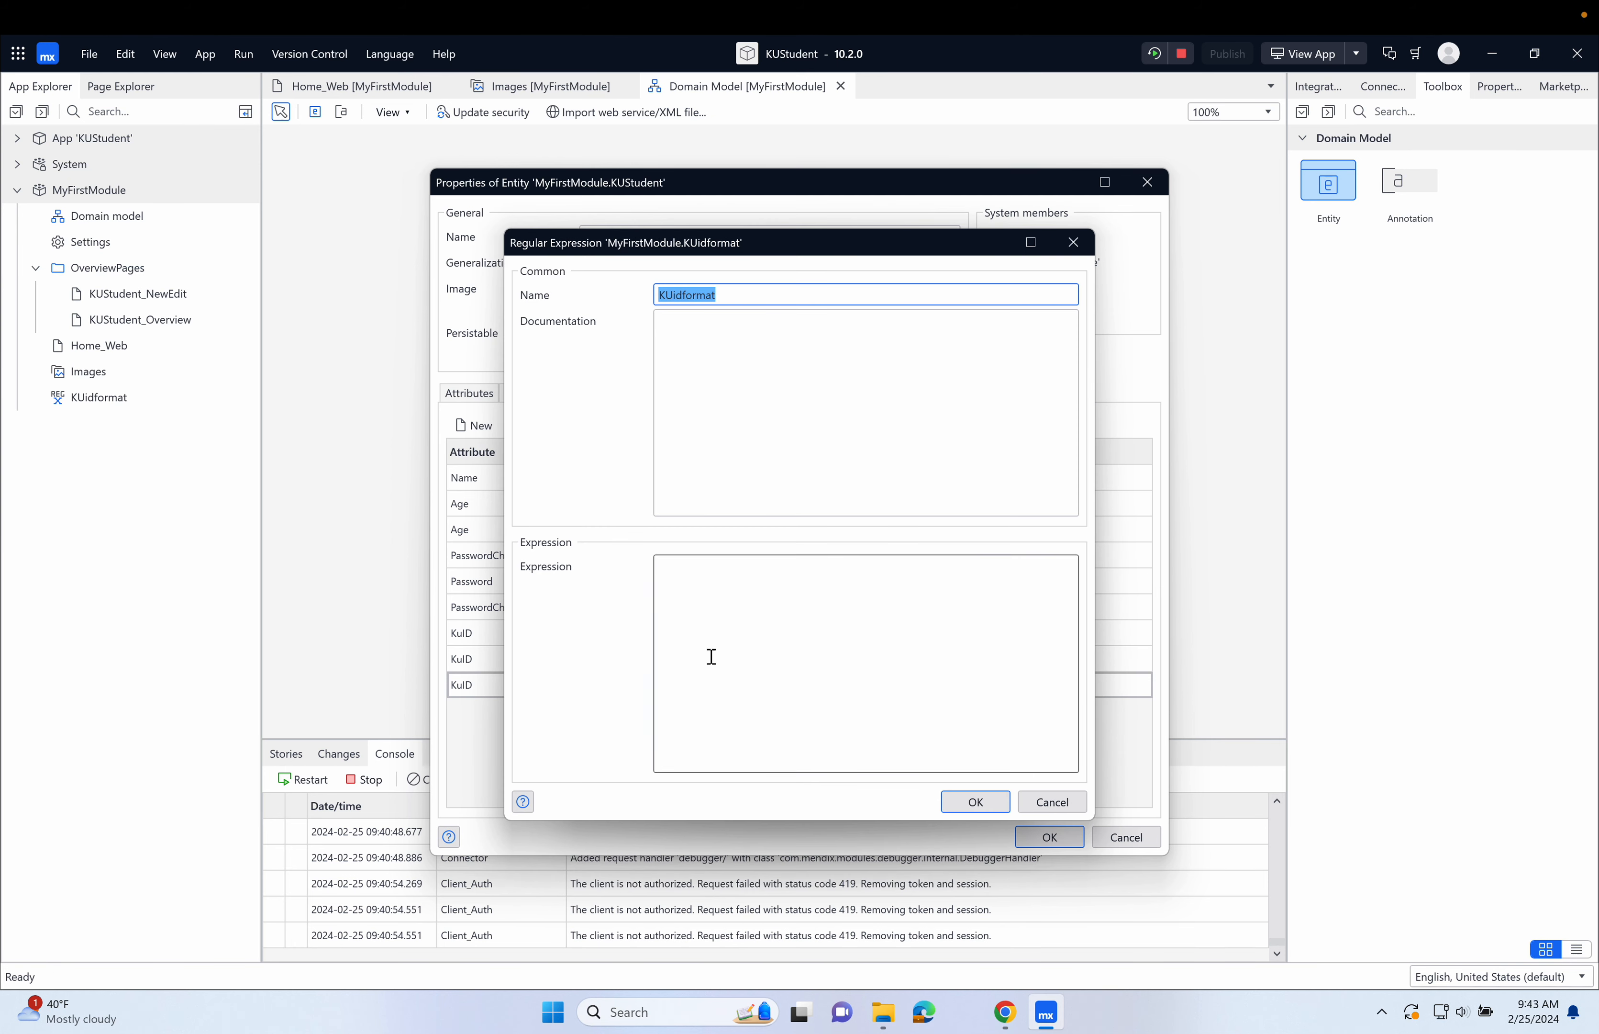
pyautogui.click(792, 596)
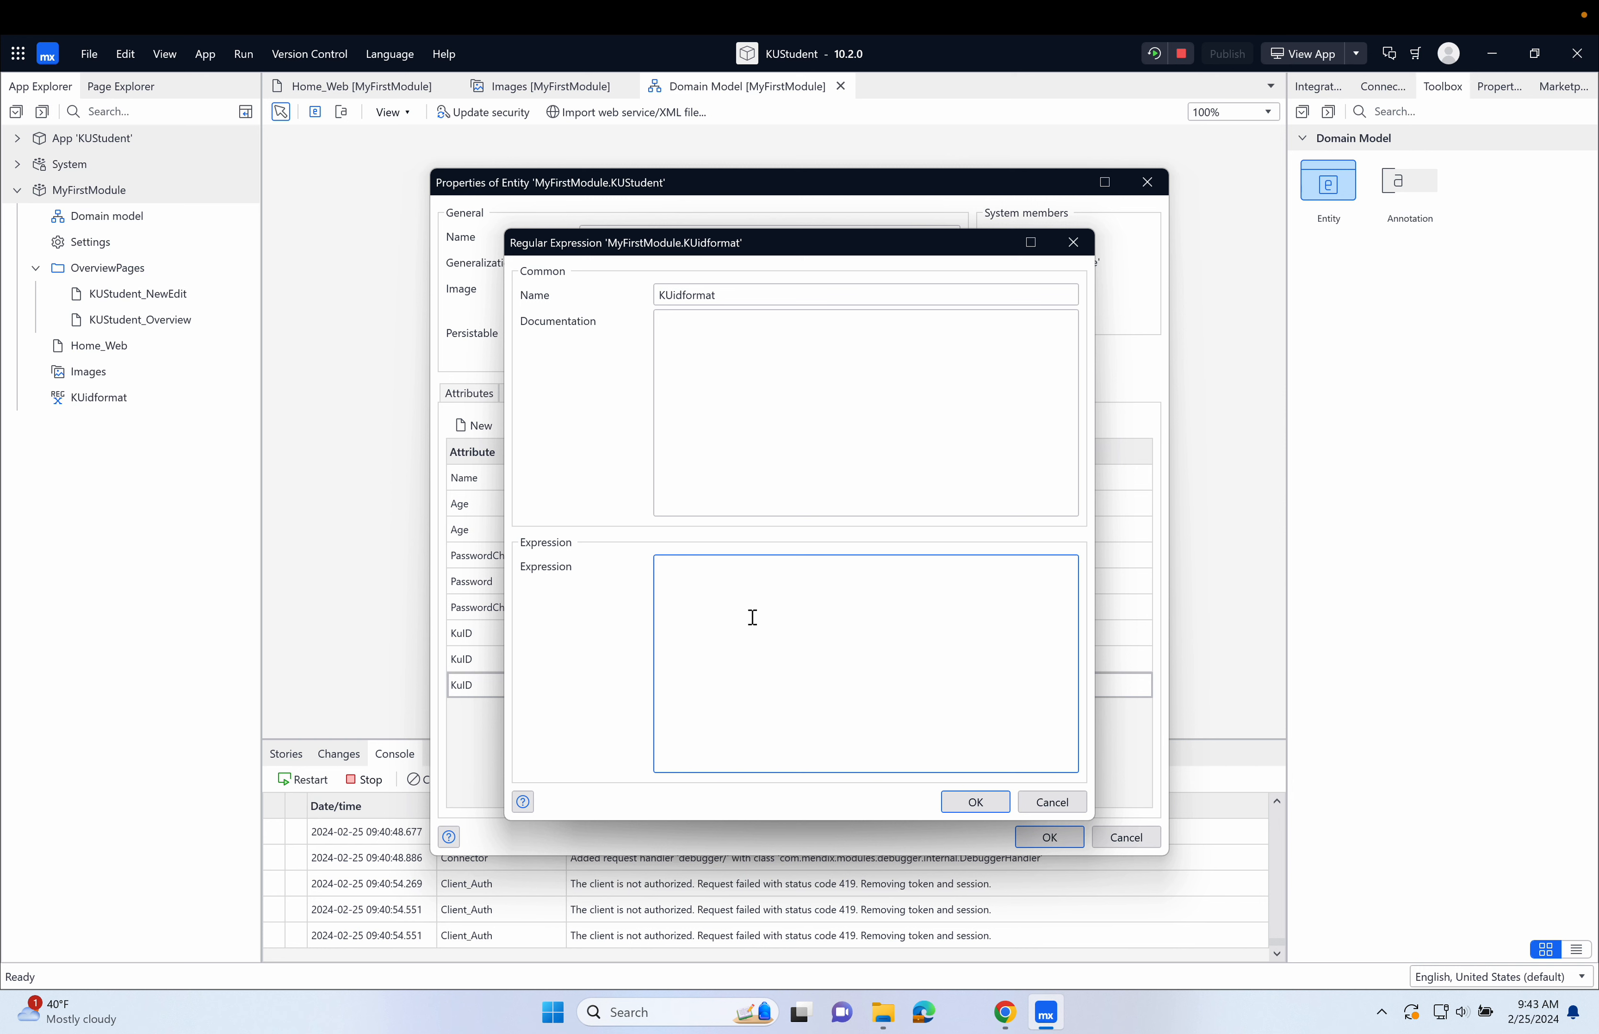
pyautogui.write('[Kk]\\d{7}')
pyautogui.click(976, 801)
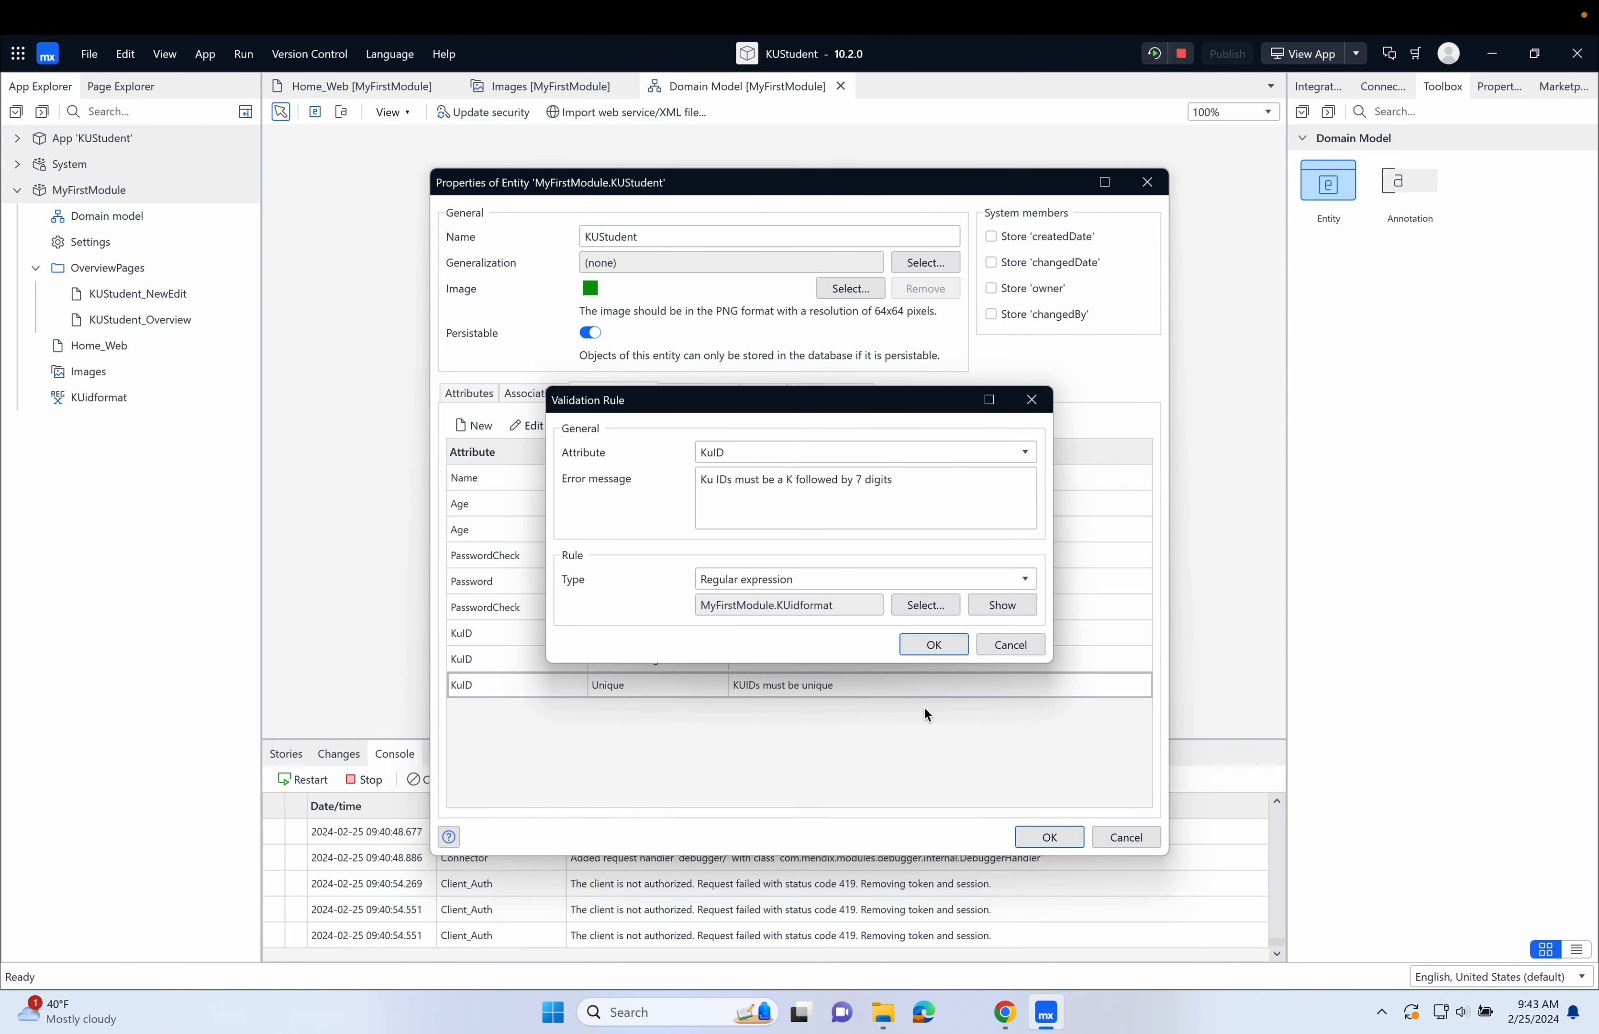
pyautogui.click(938, 640)
pyautogui.click(1048, 835)
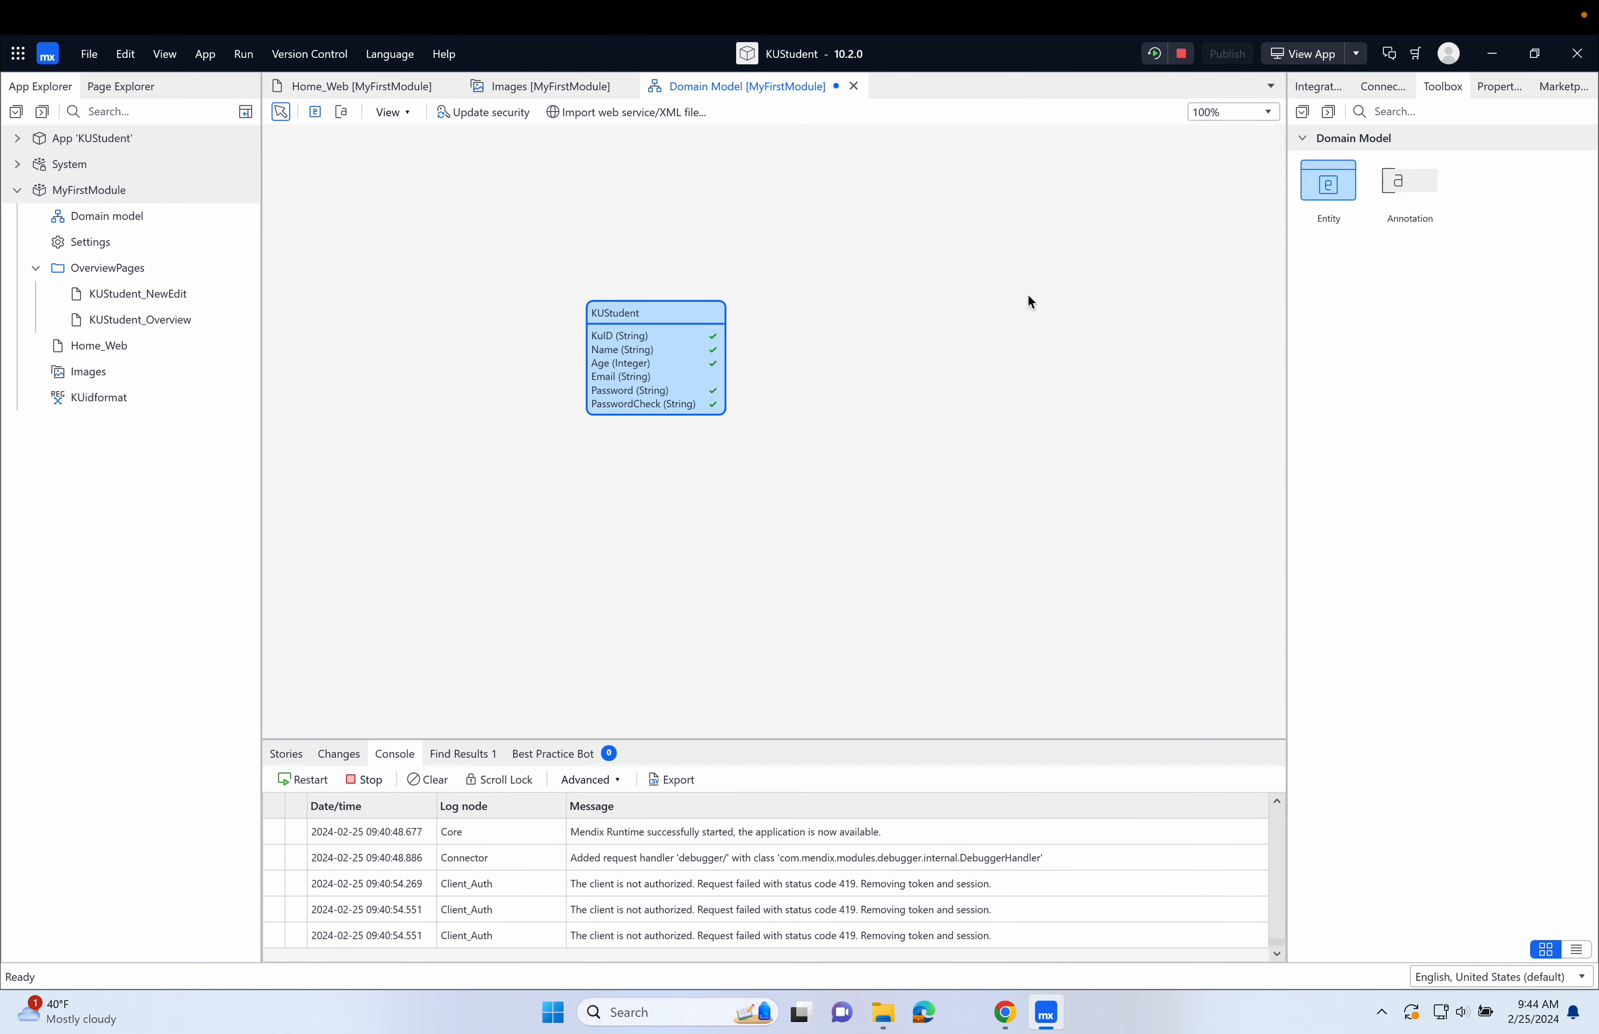
# Rerun the app with the domain model changes saved, and view it in the browser.
pyautogui.click(1155, 60)
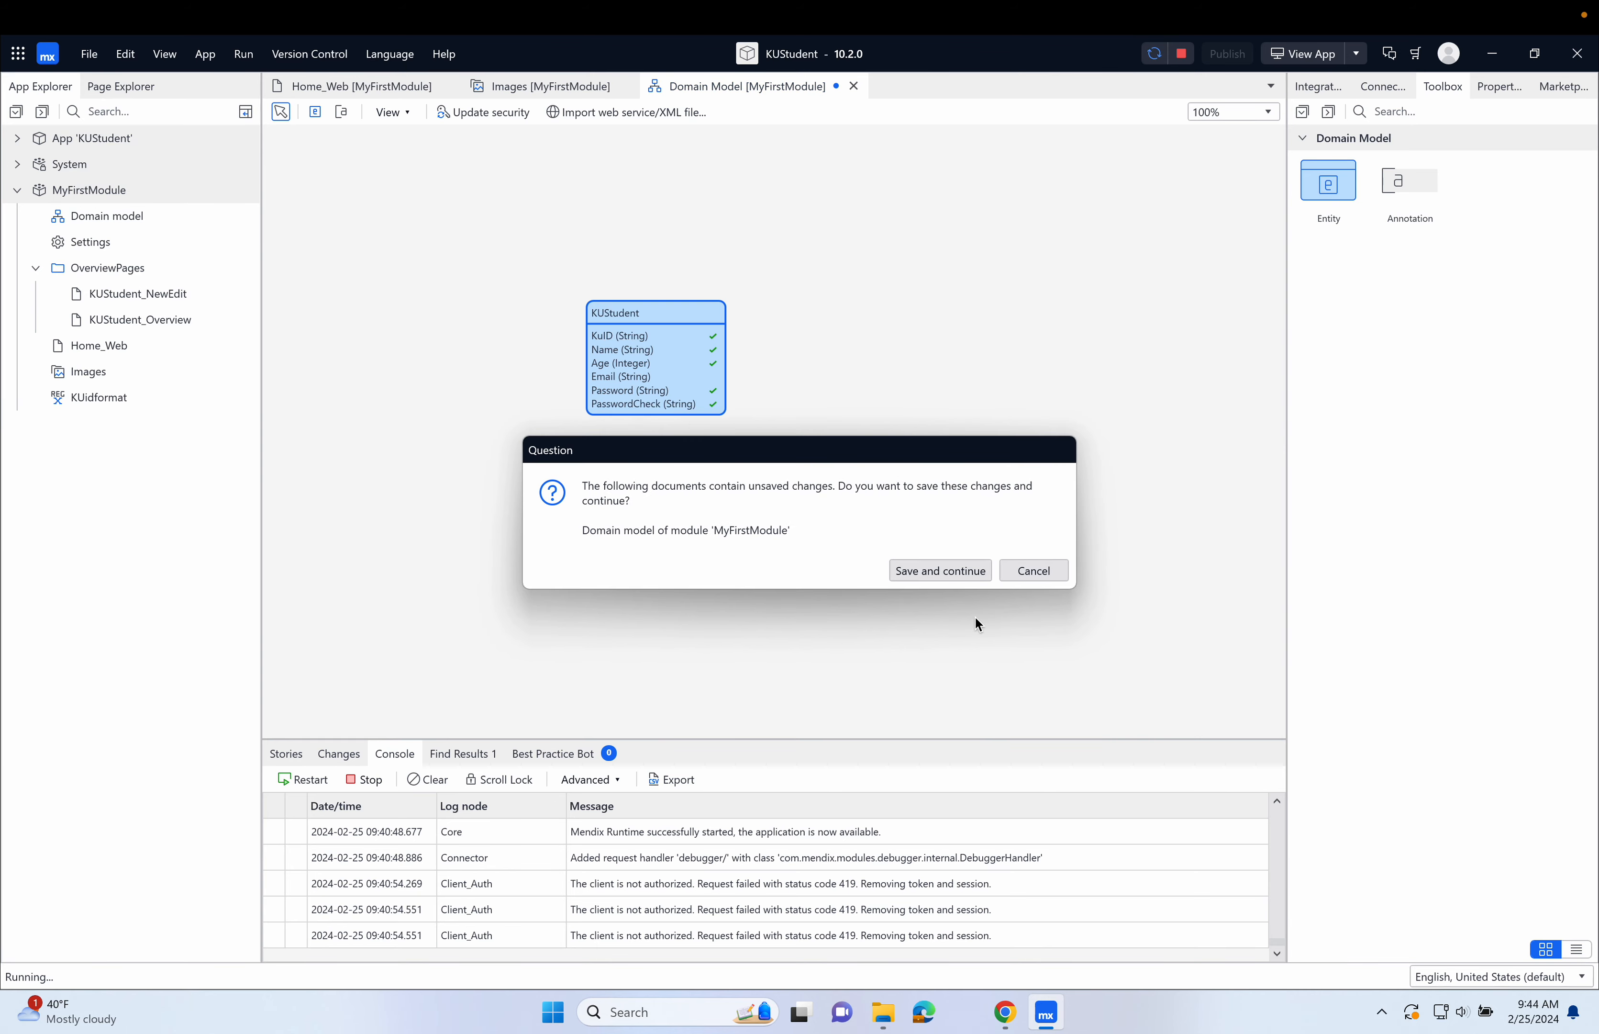
pyautogui.click(966, 570)
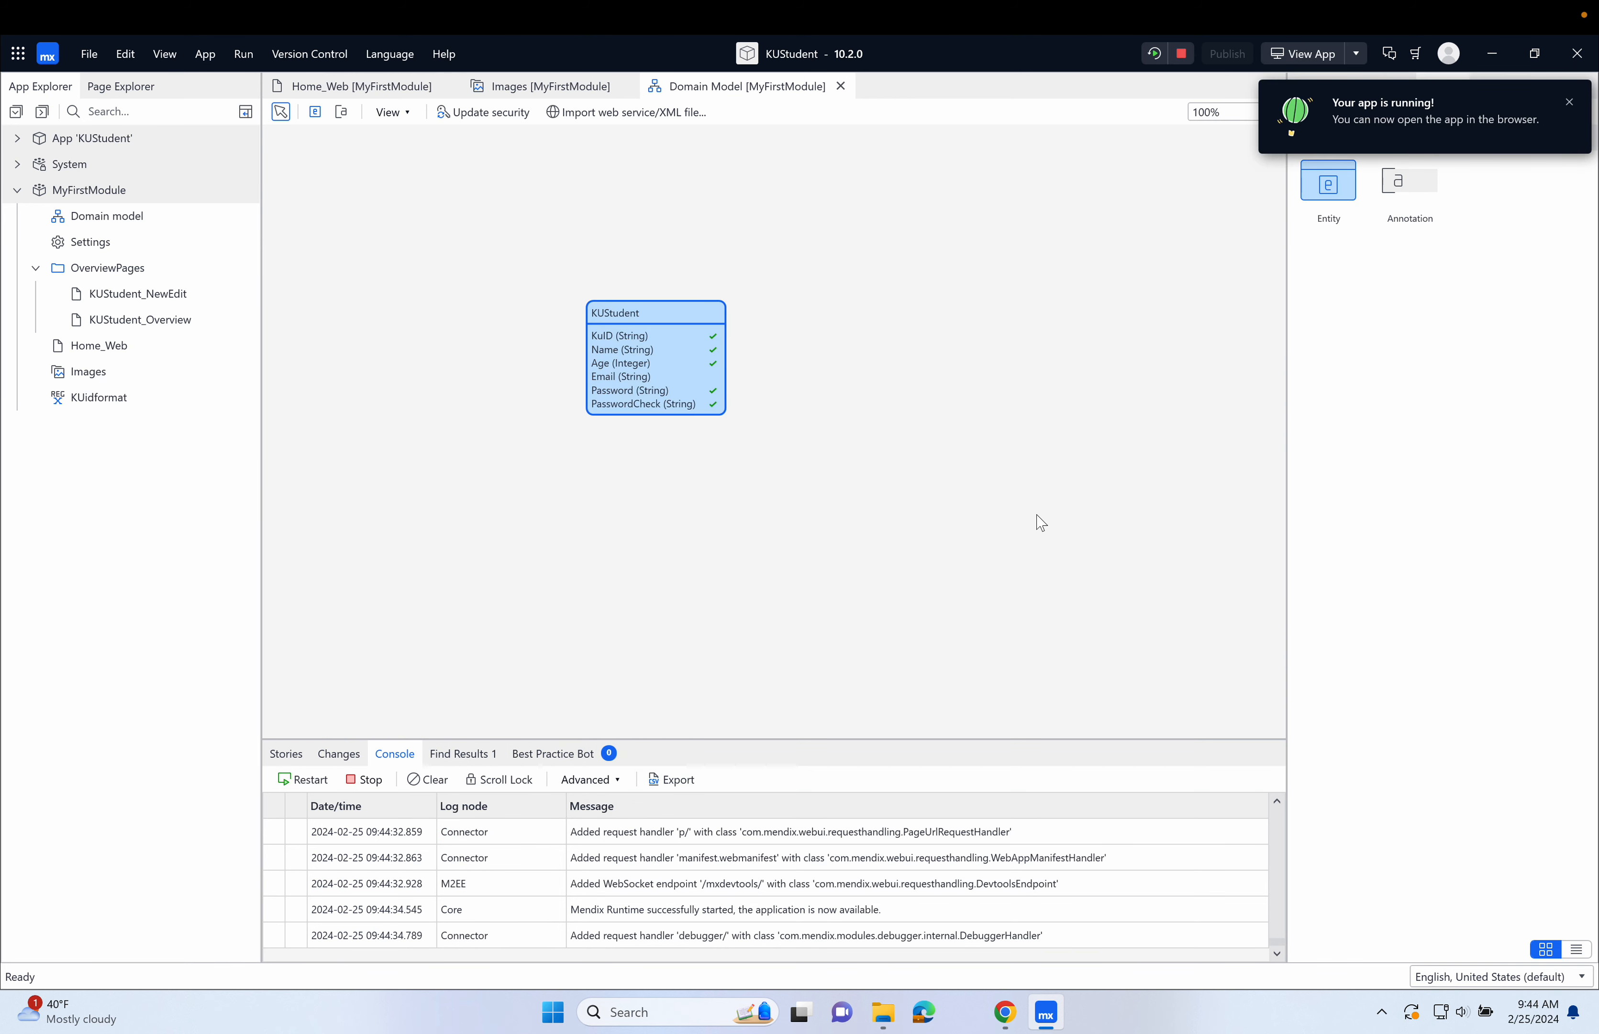
pyautogui.click(1294, 57)
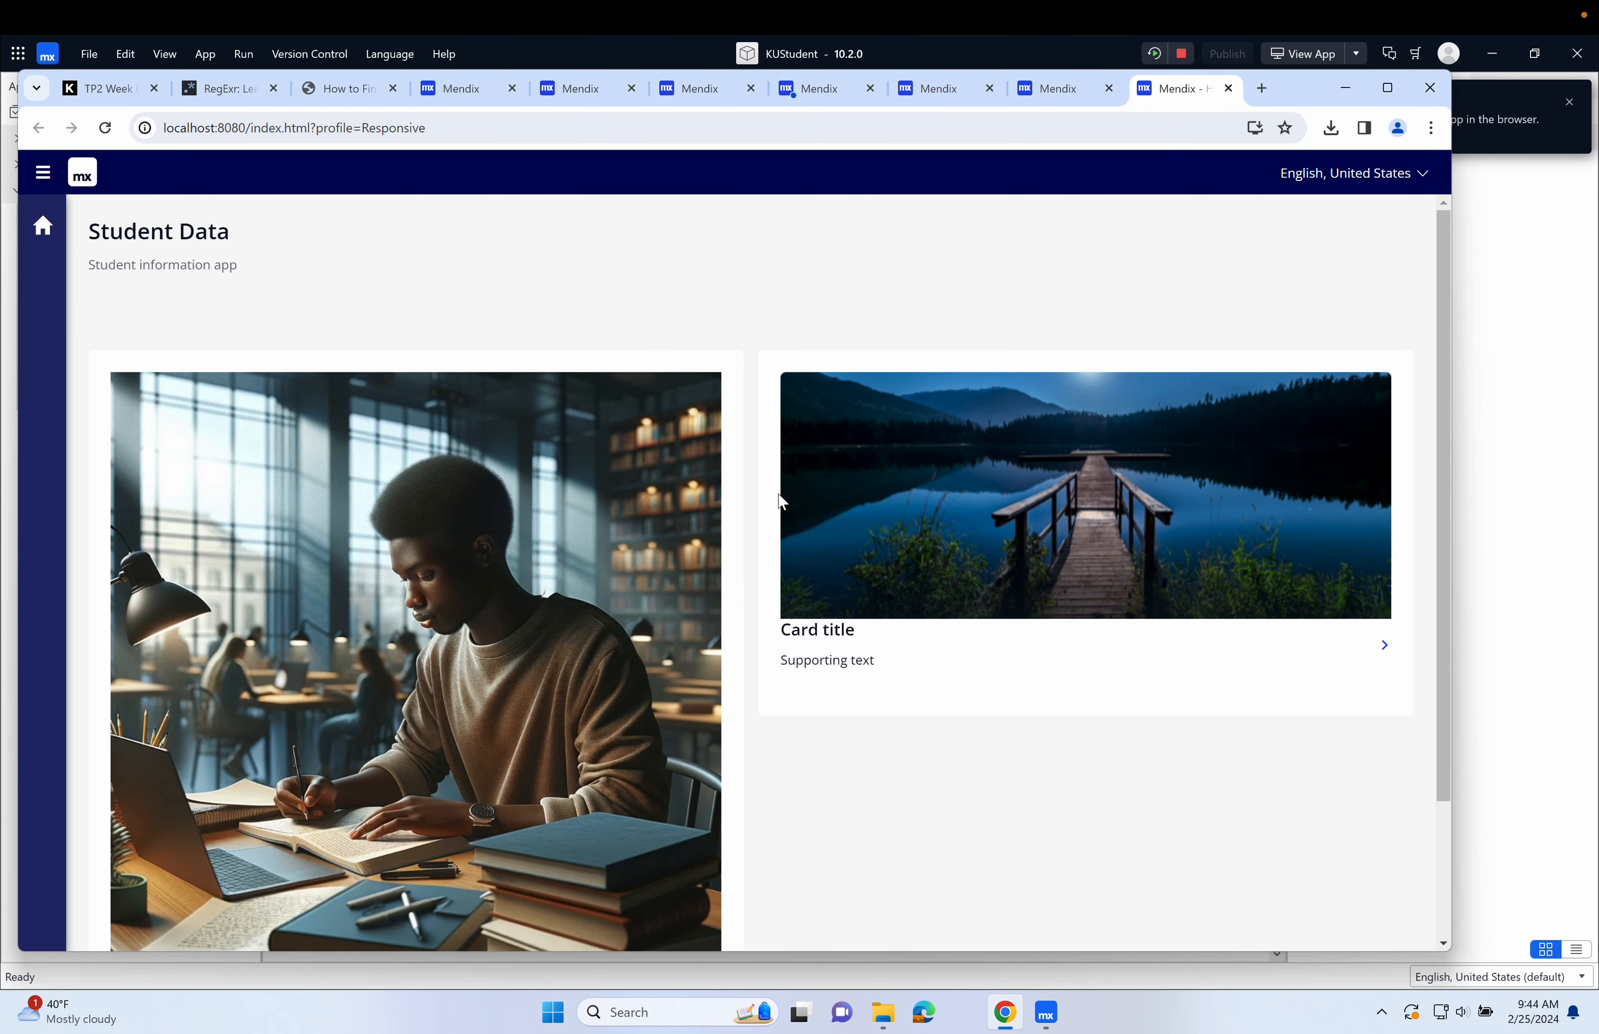
# Go to the Student page of the running app and start a new KU Student record.
pyautogui.scroll(-2, 746, 581)
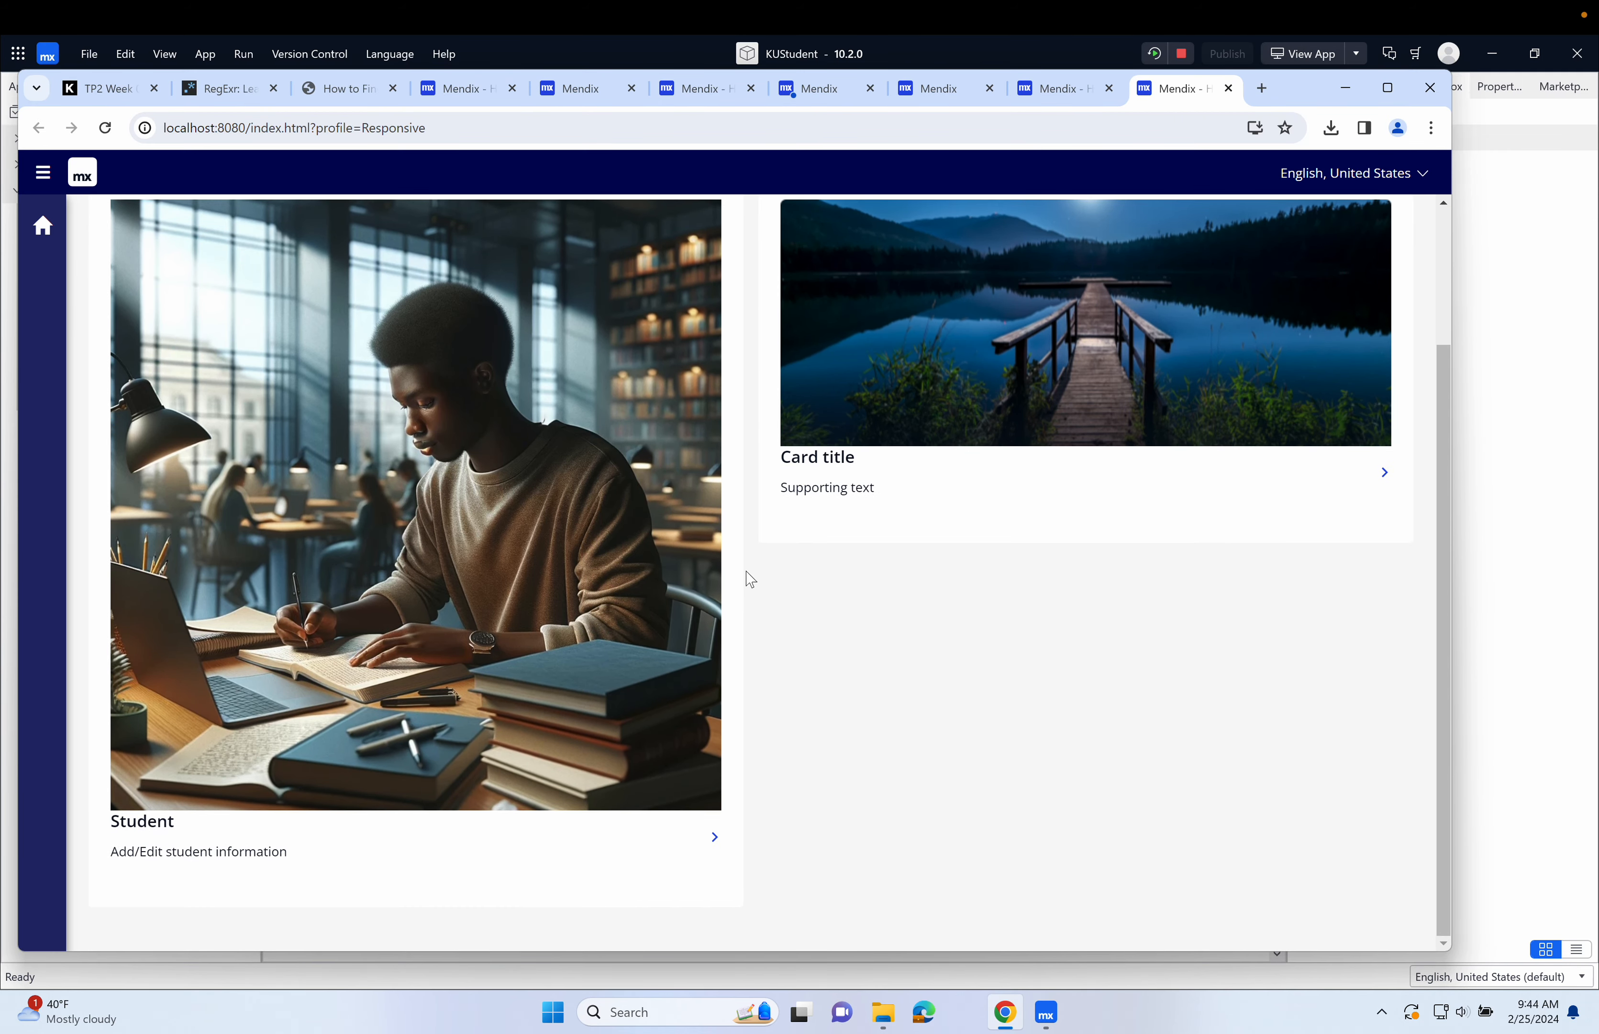
pyautogui.scroll(2, 749, 580)
pyautogui.scroll(-1, 749, 580)
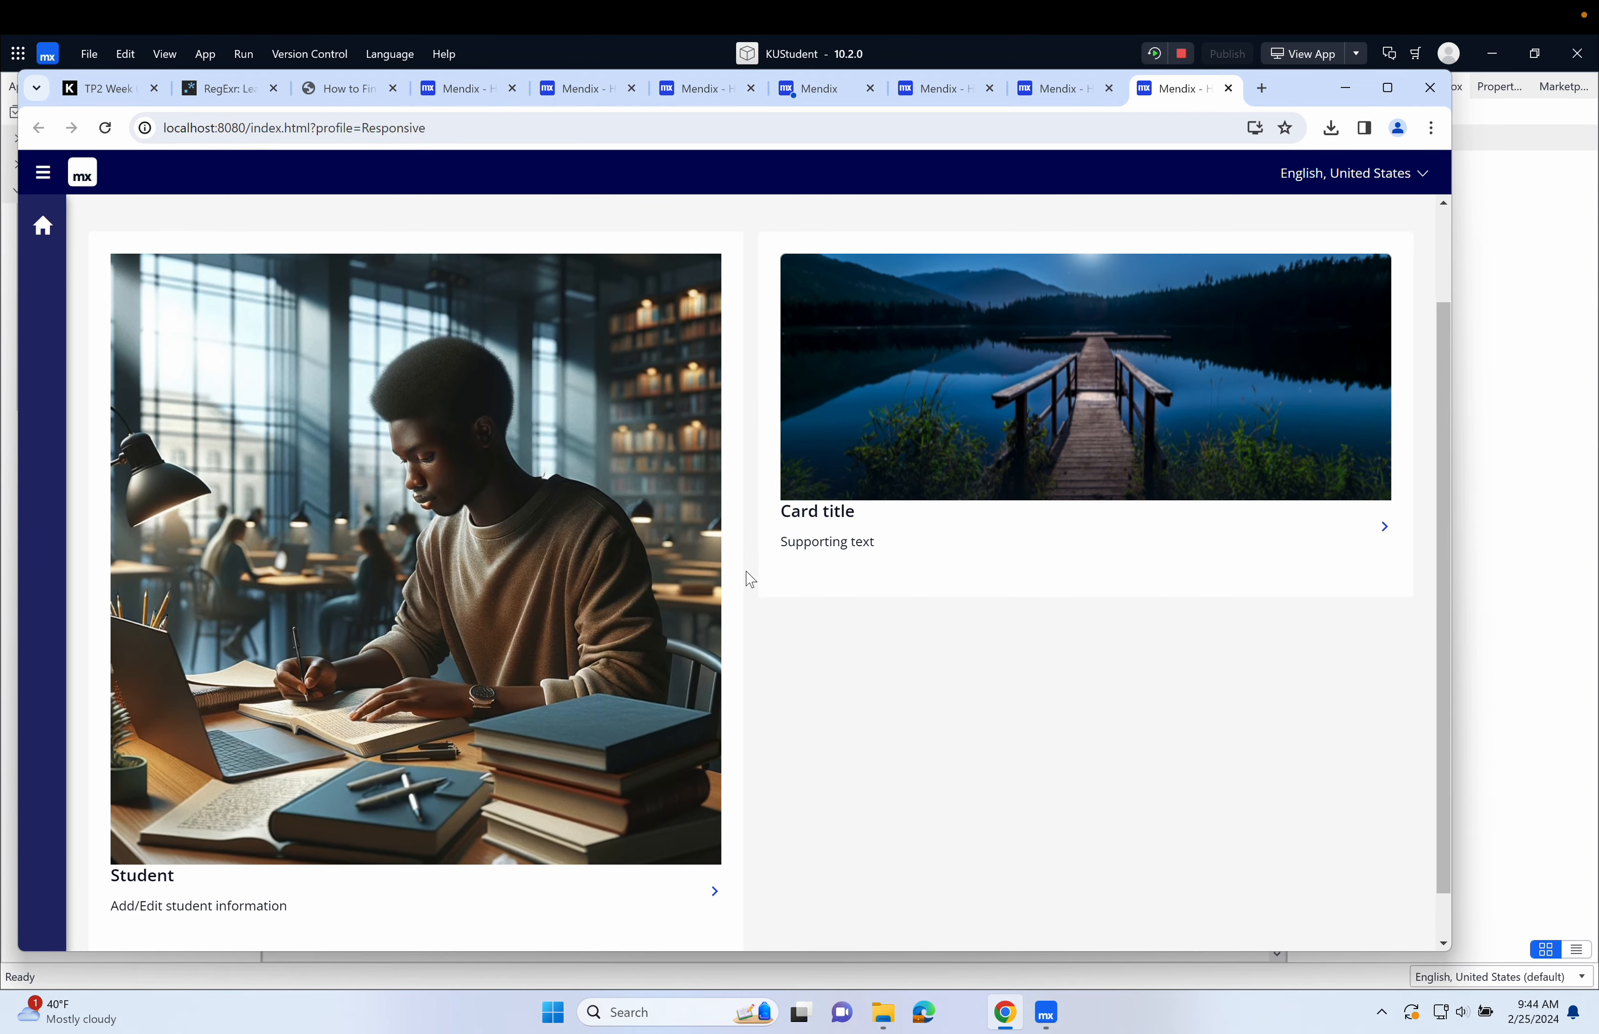
pyautogui.click(714, 893)
pyautogui.click(194, 294)
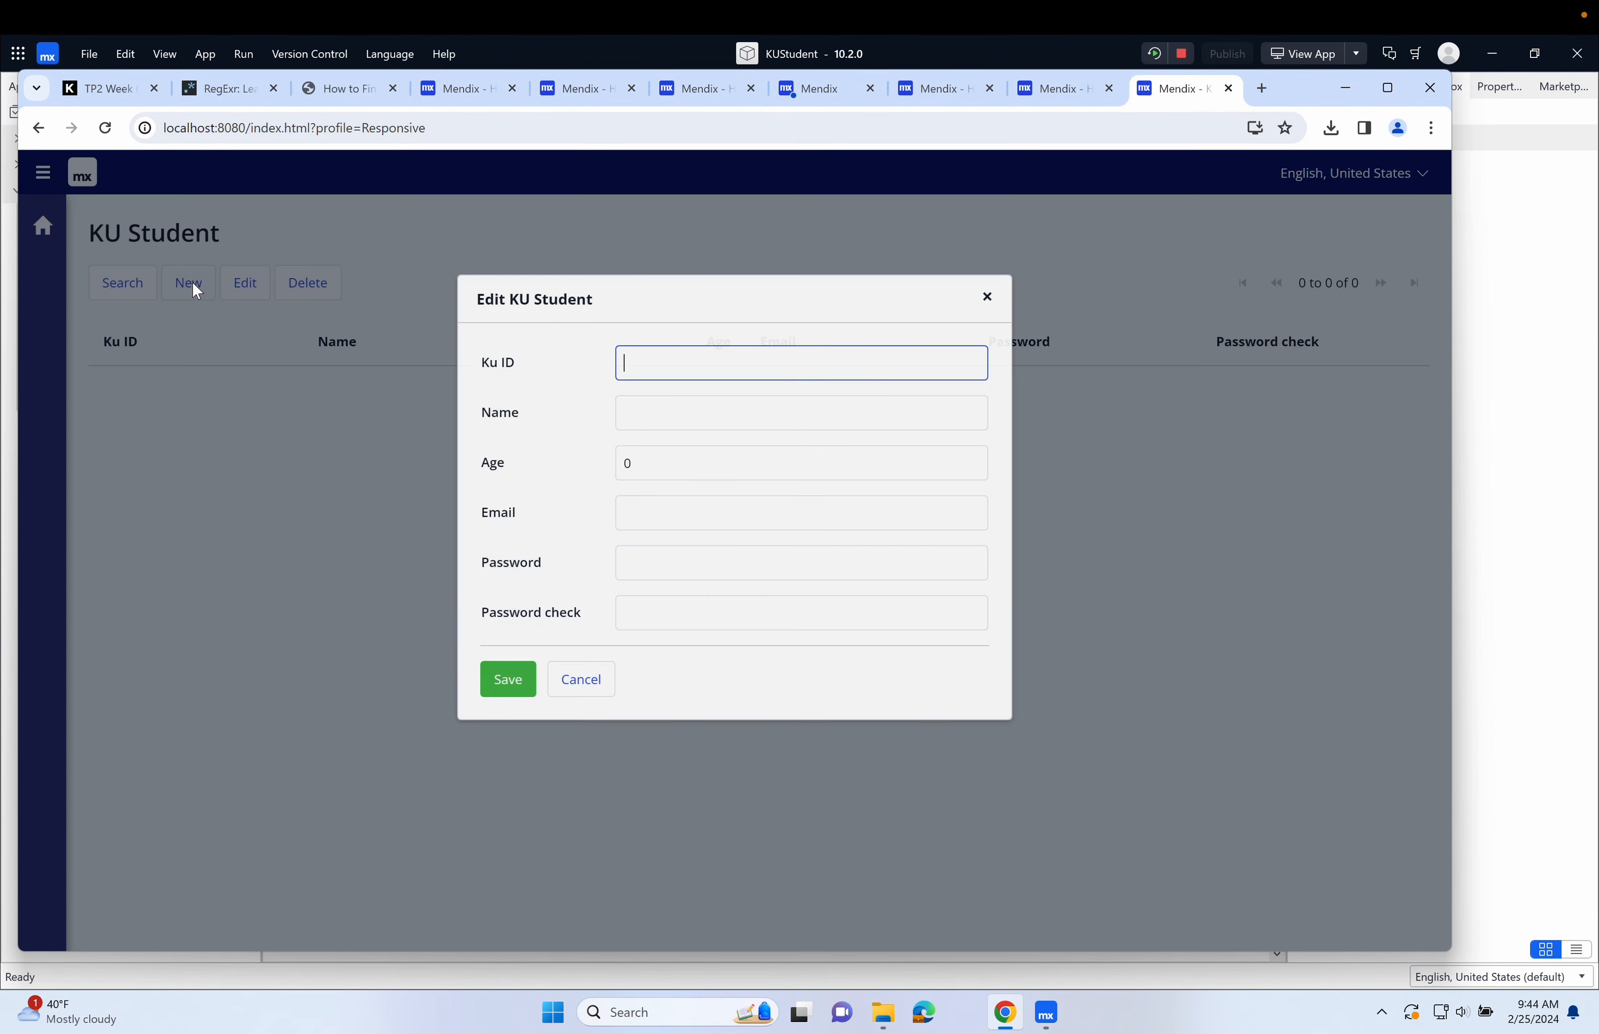
# Test the form by clearing Age and trying to save an overlong Ku ID, and cancel the record.
pyautogui.click(679, 460)
pyautogui.press('BackSpace')
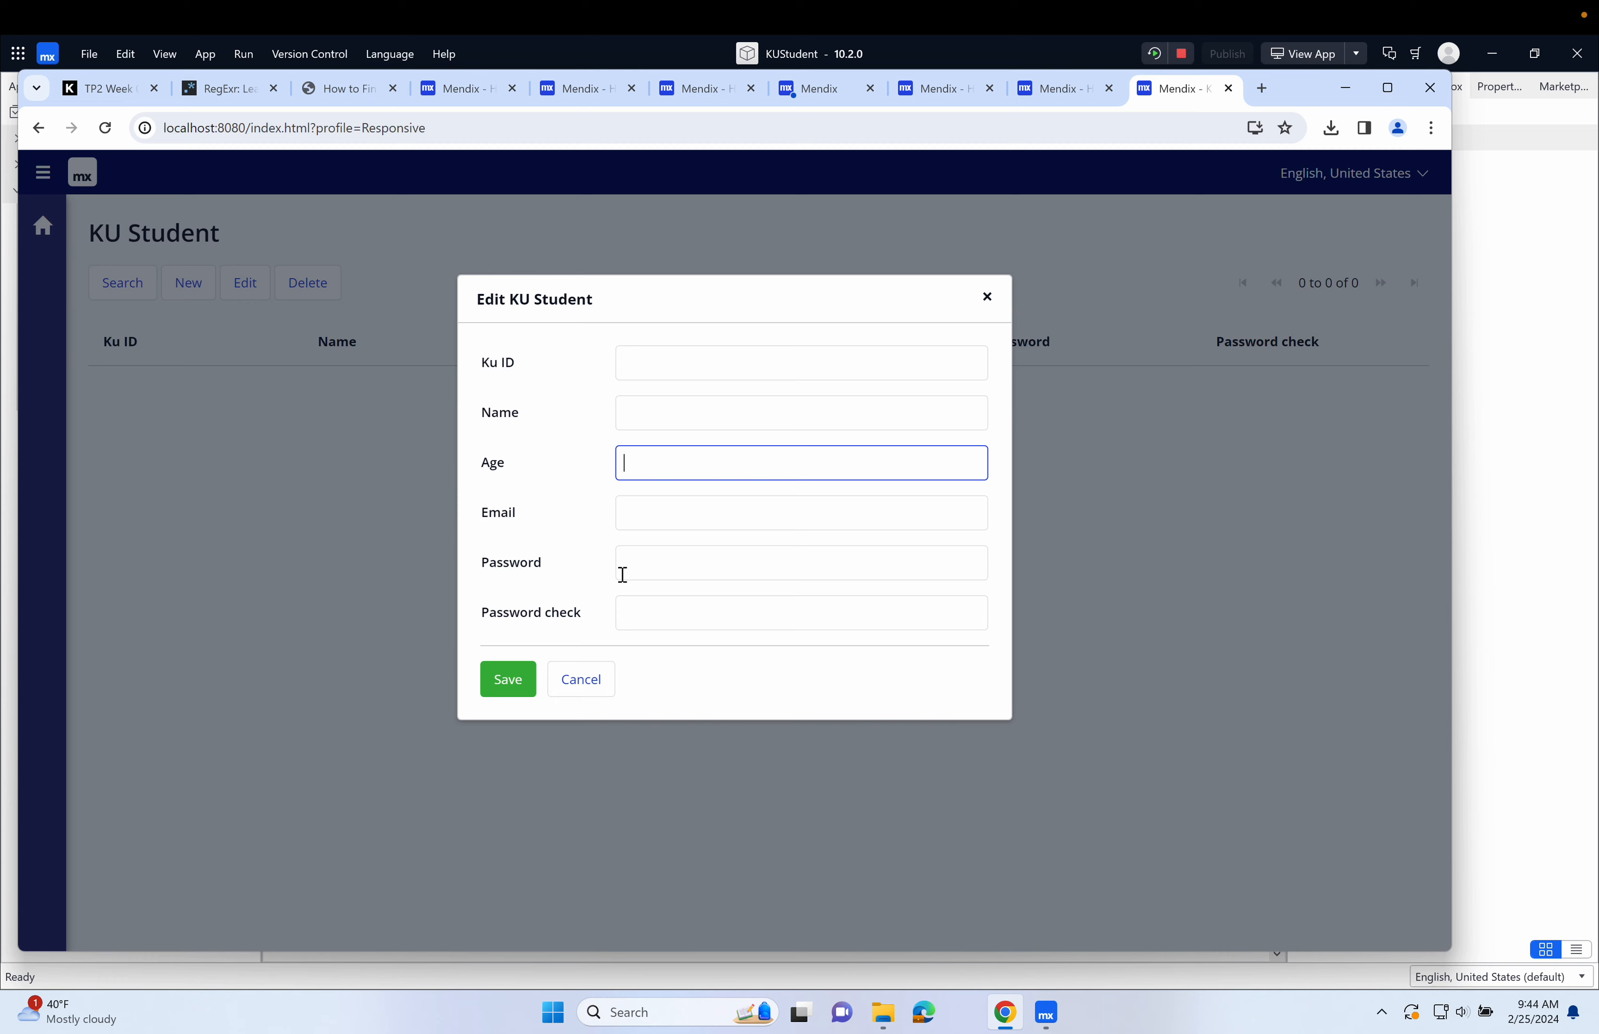
pyautogui.click(682, 354)
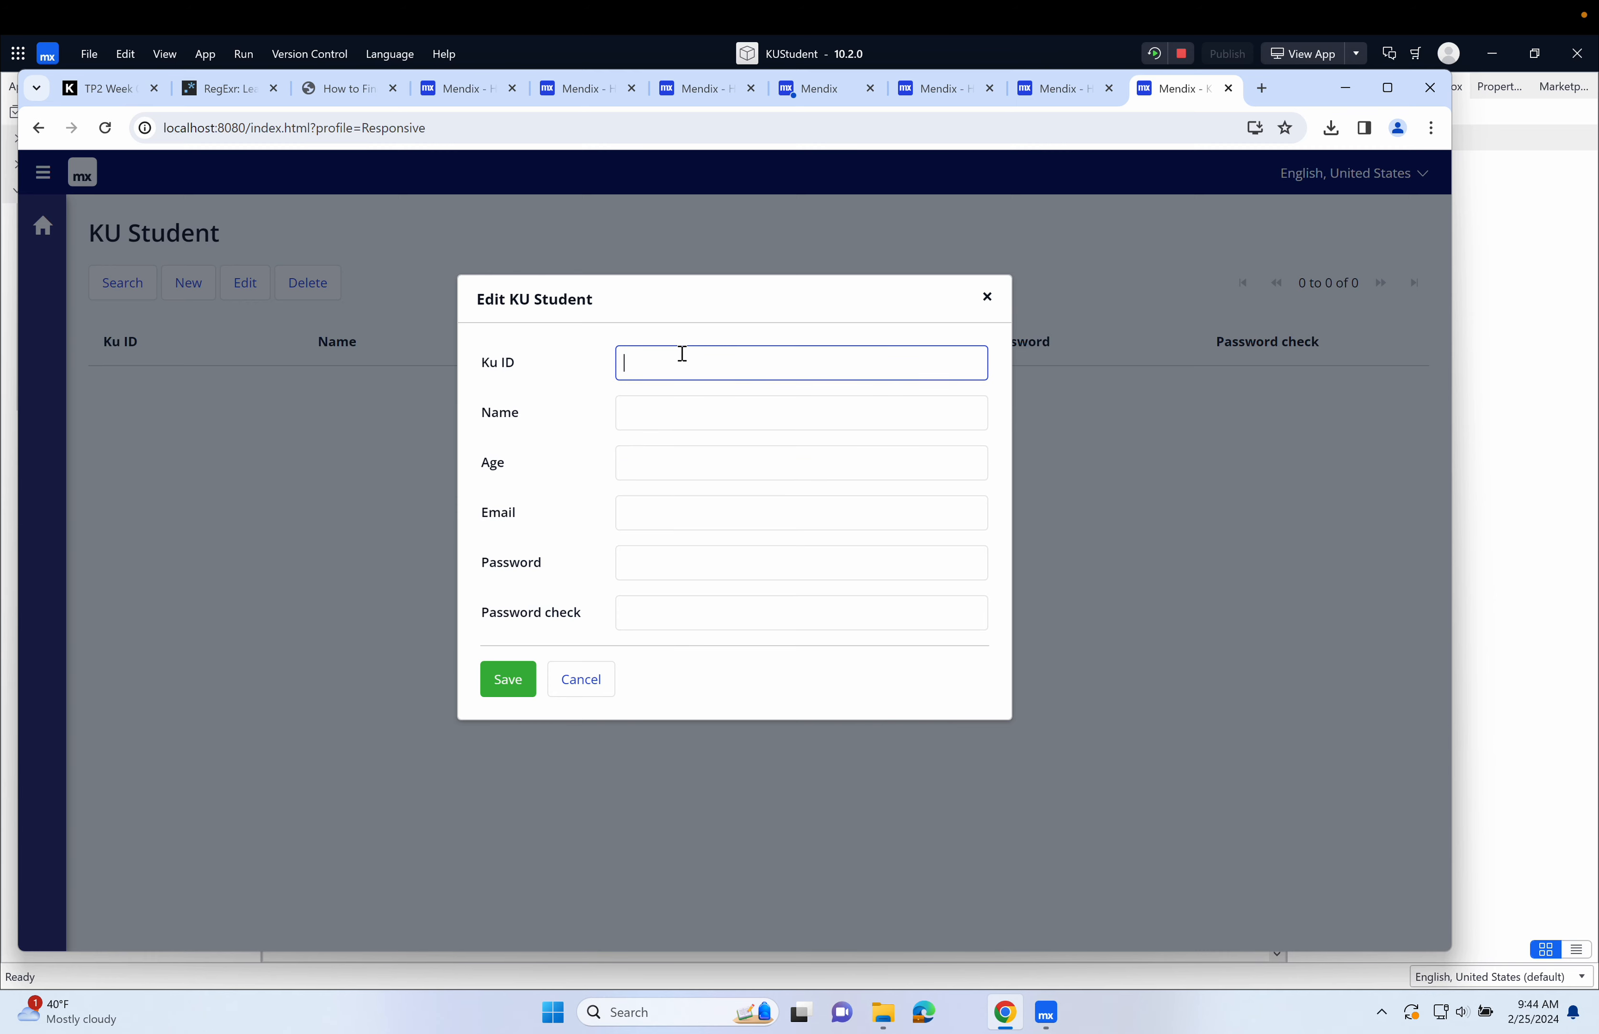
pyautogui.write('KKK8838383939')
pyautogui.click(502, 684)
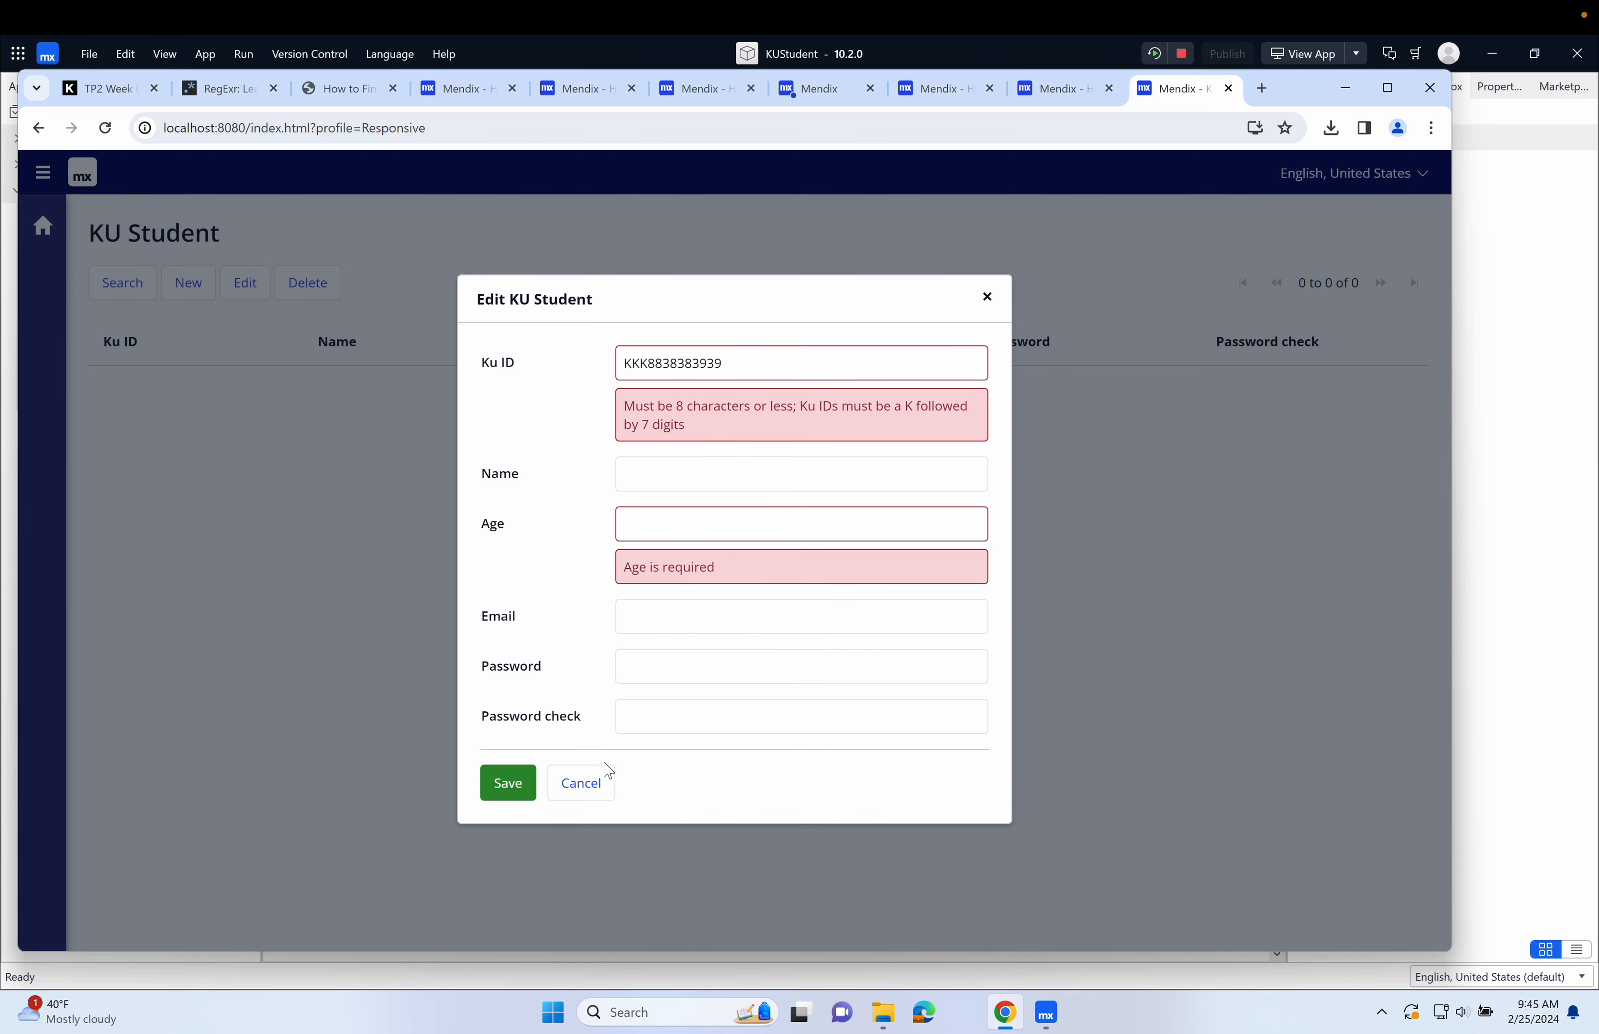
pyautogui.click(595, 778)
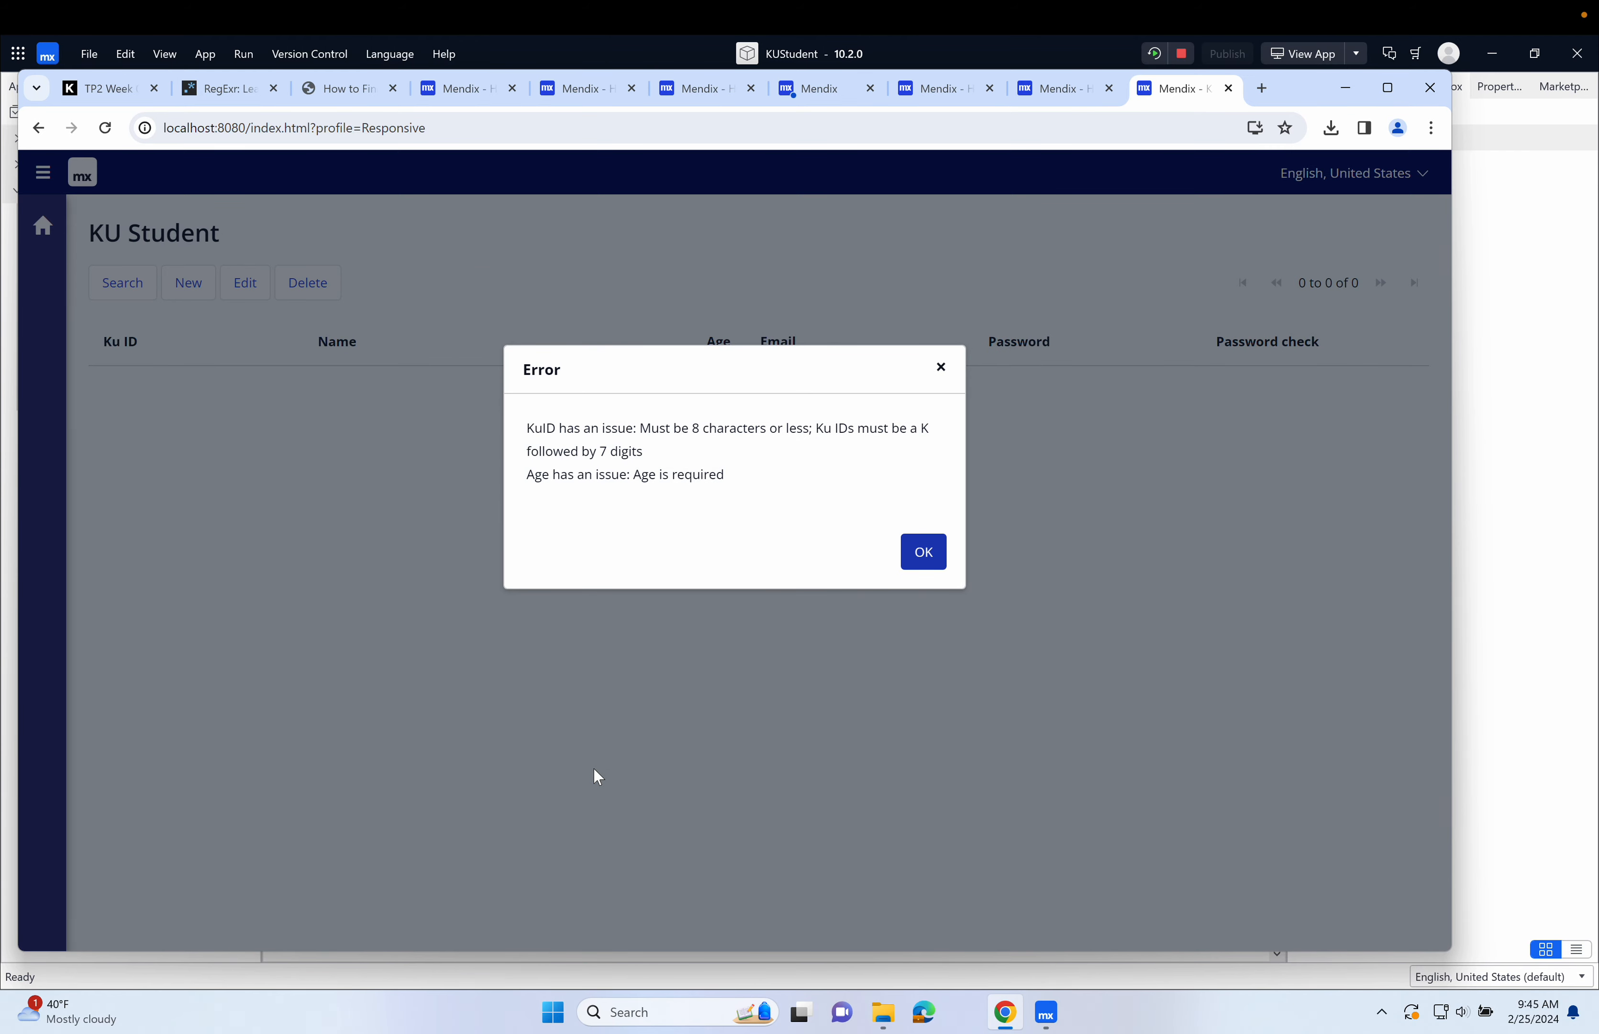
pyautogui.click(927, 559)
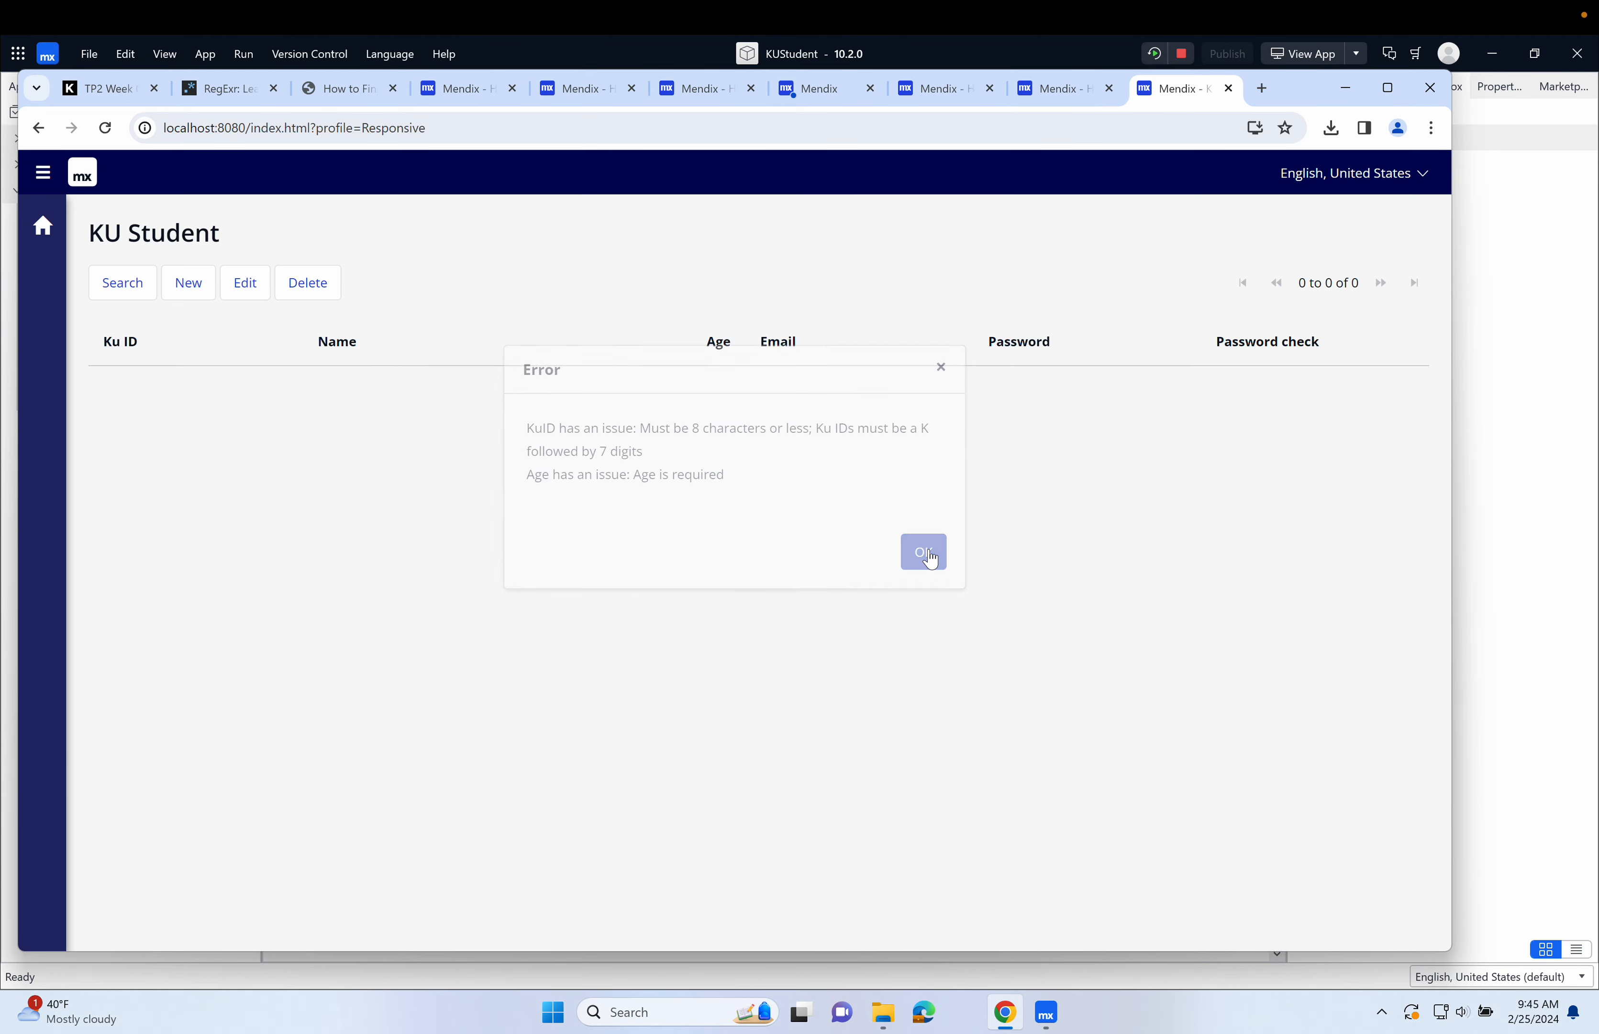
# Review the RegExr email pattern and copy the expression \b[A-Z0-9._%+-]+@[A-Z0-9.-]+\.[A-Z]{2,}\b from the Regular-Expressions.info email page.
pyautogui.click(243, 100)
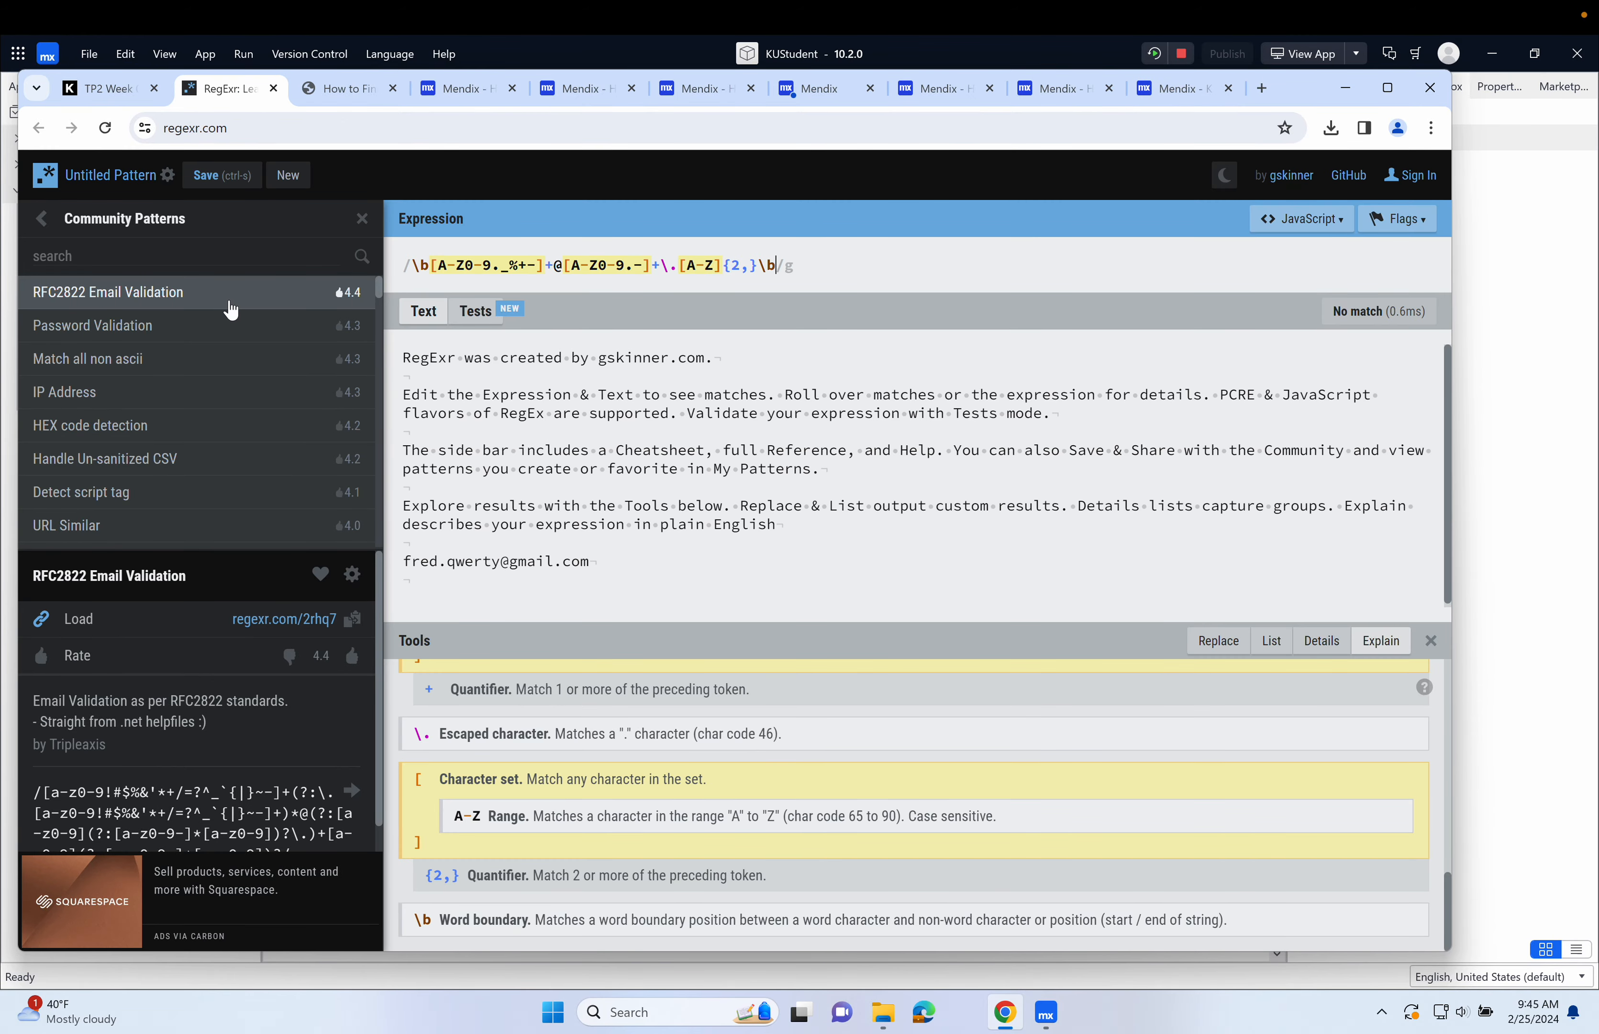
pyautogui.scroll(-1, 212, 649)
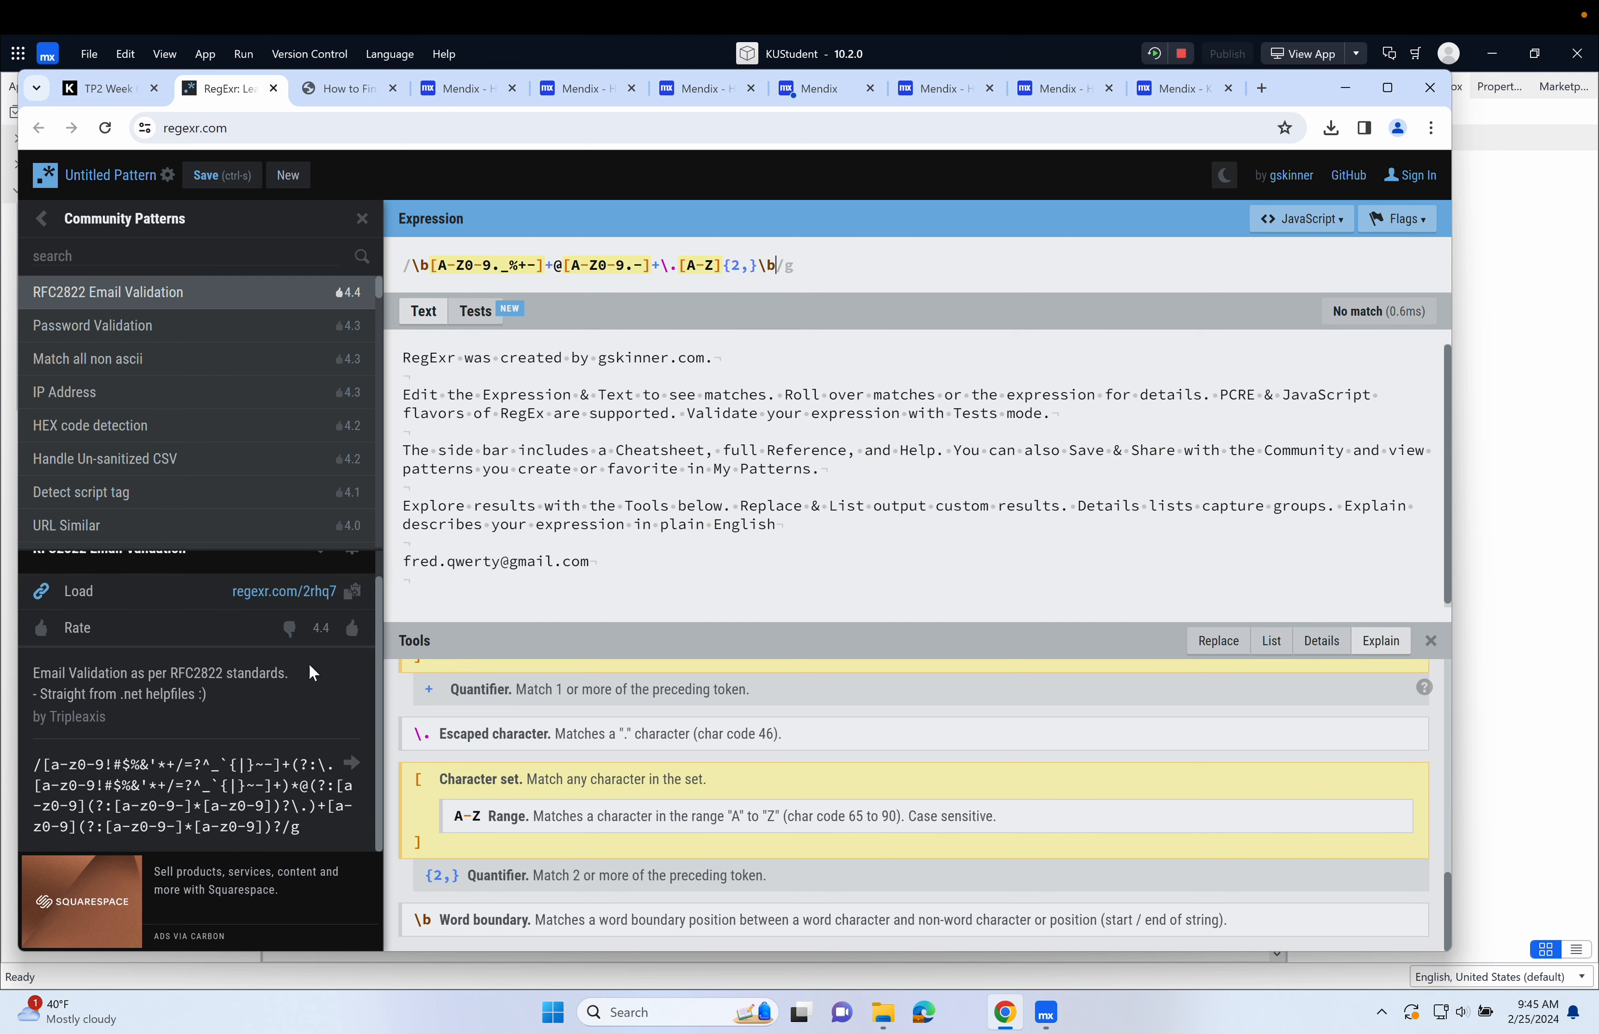
pyautogui.click(343, 91)
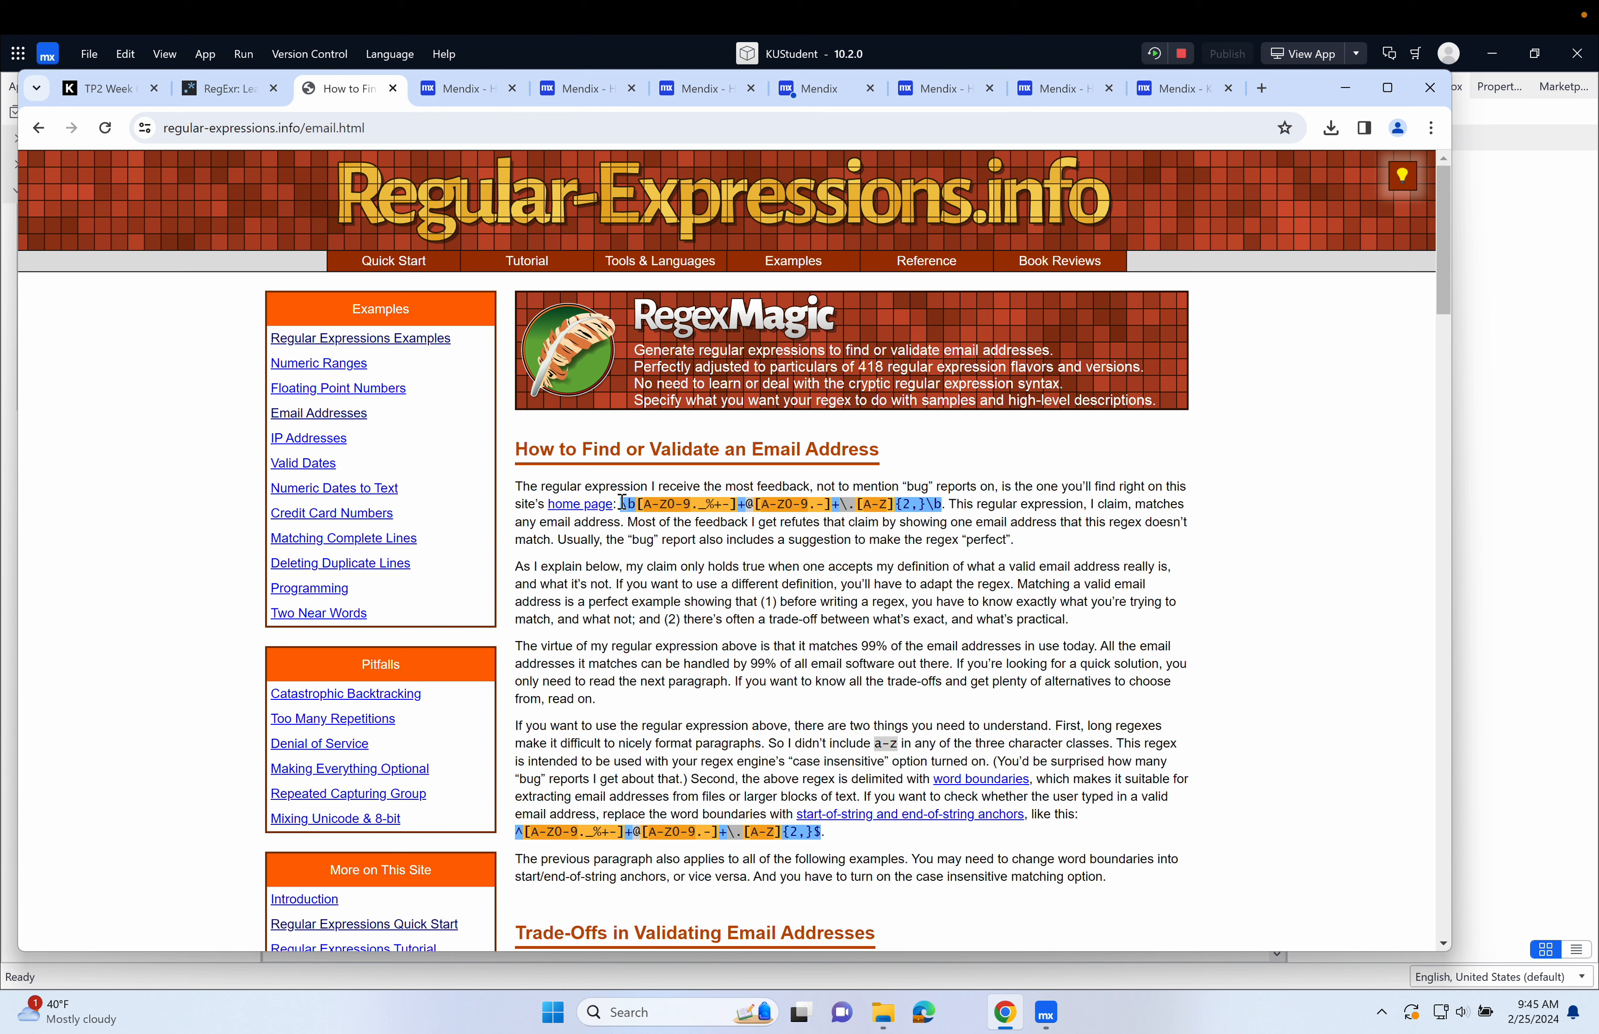
pyautogui.moveTo(622, 502); pyautogui.dragTo(941, 504)
pyautogui.hotkey('ctrl', 'c')
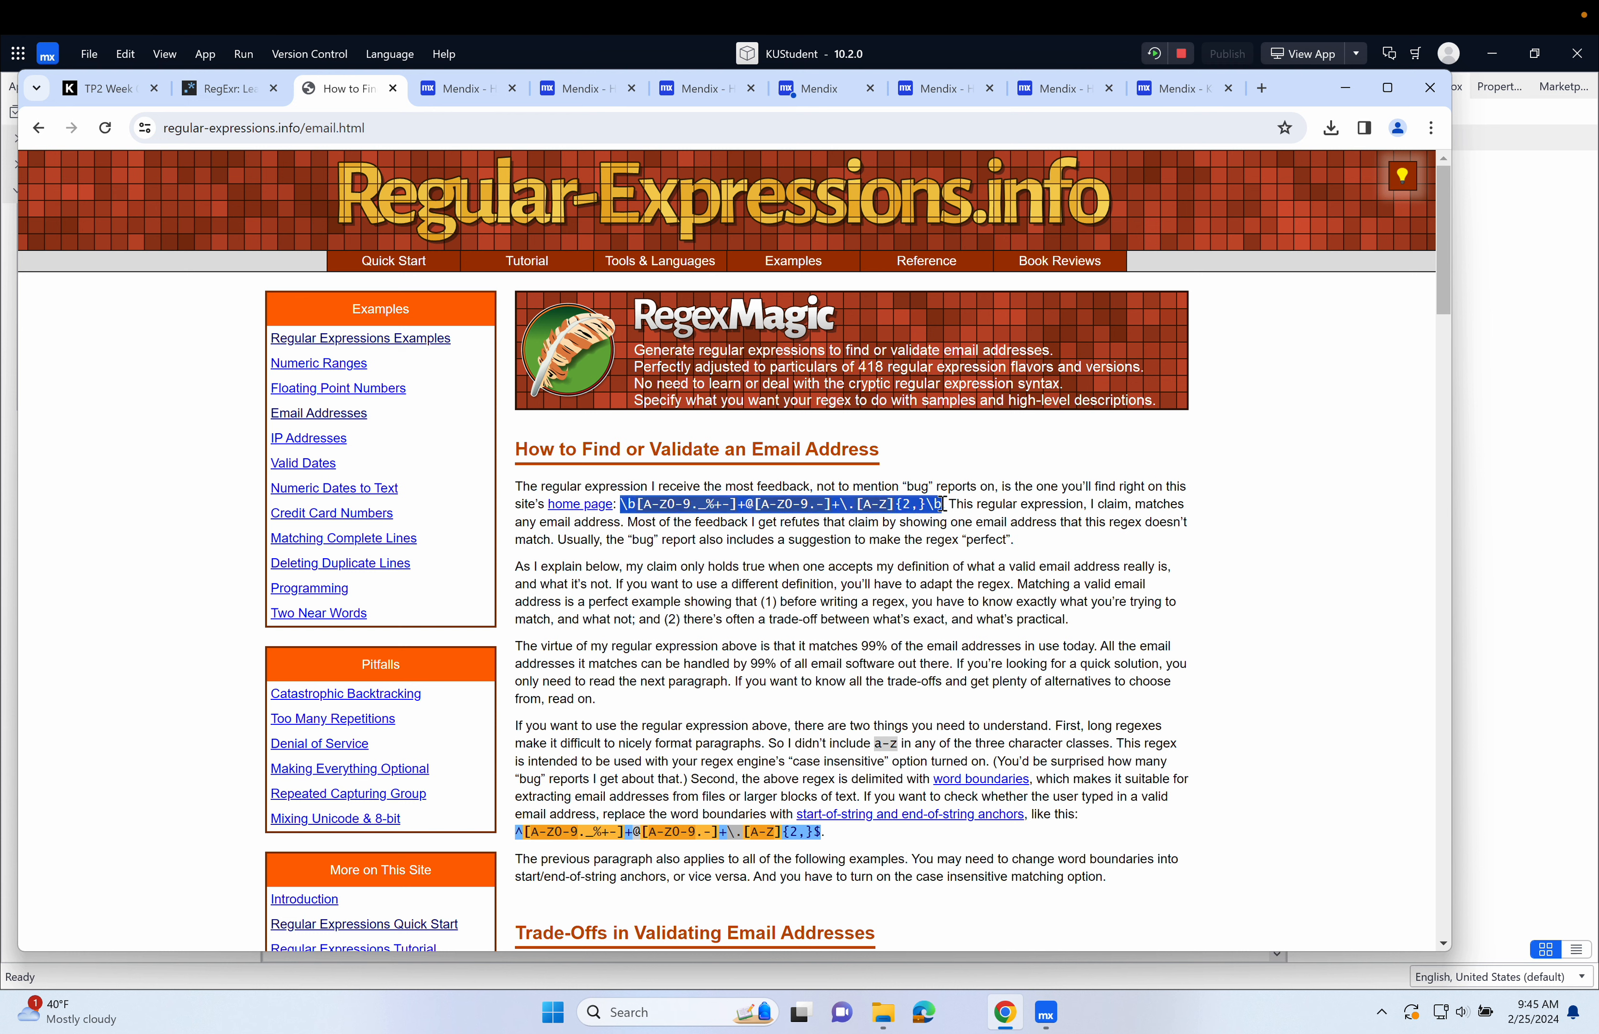
# Switch to Mendix Studio Pro and start a new validation rule for the Email attribute of the KUStudent entity.
pyautogui.click(1508, 477)
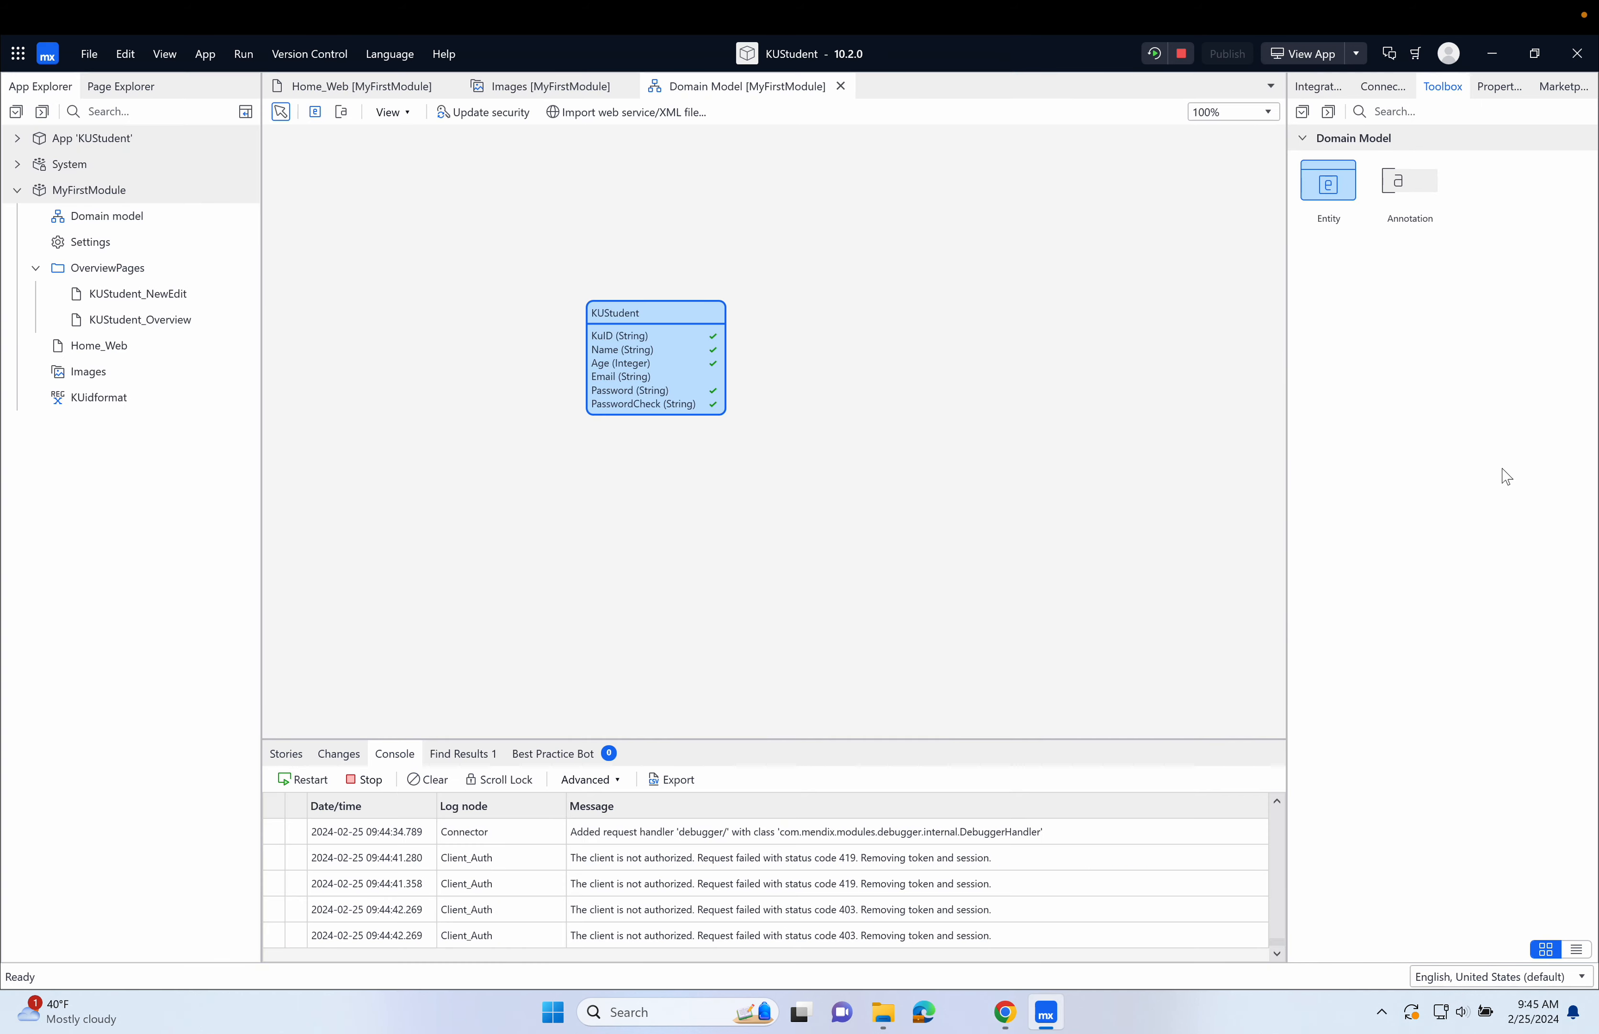
pyautogui.doubleClick(673, 311)
pyautogui.click(619, 404)
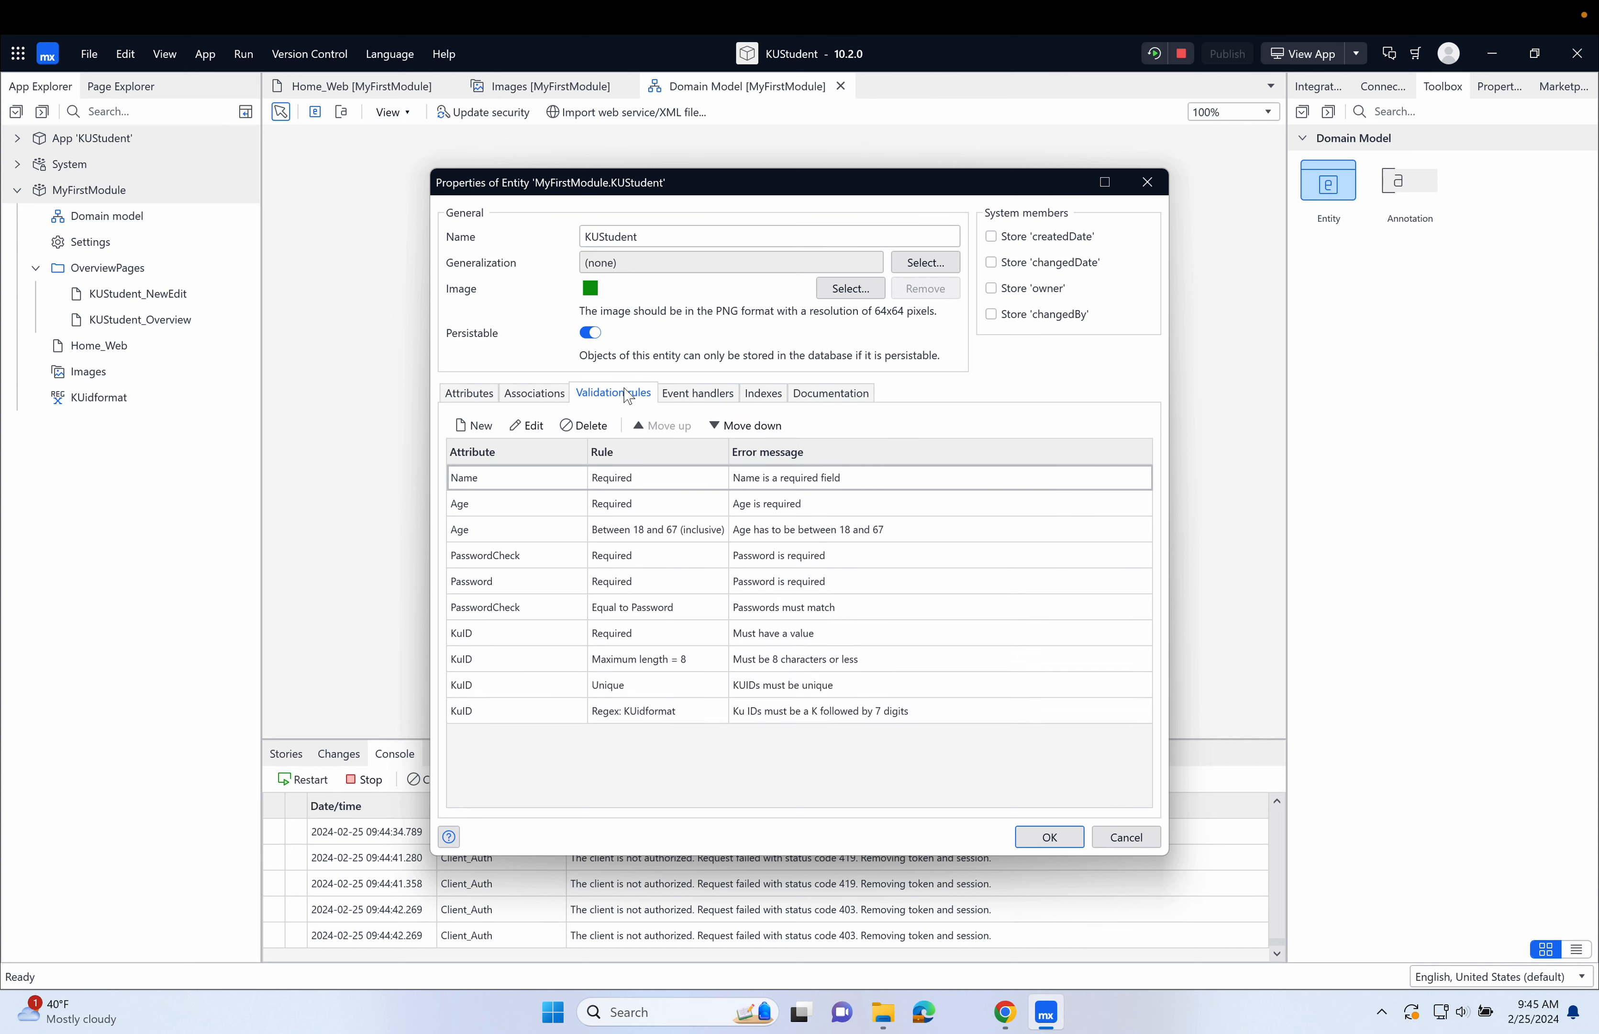
pyautogui.click(478, 427)
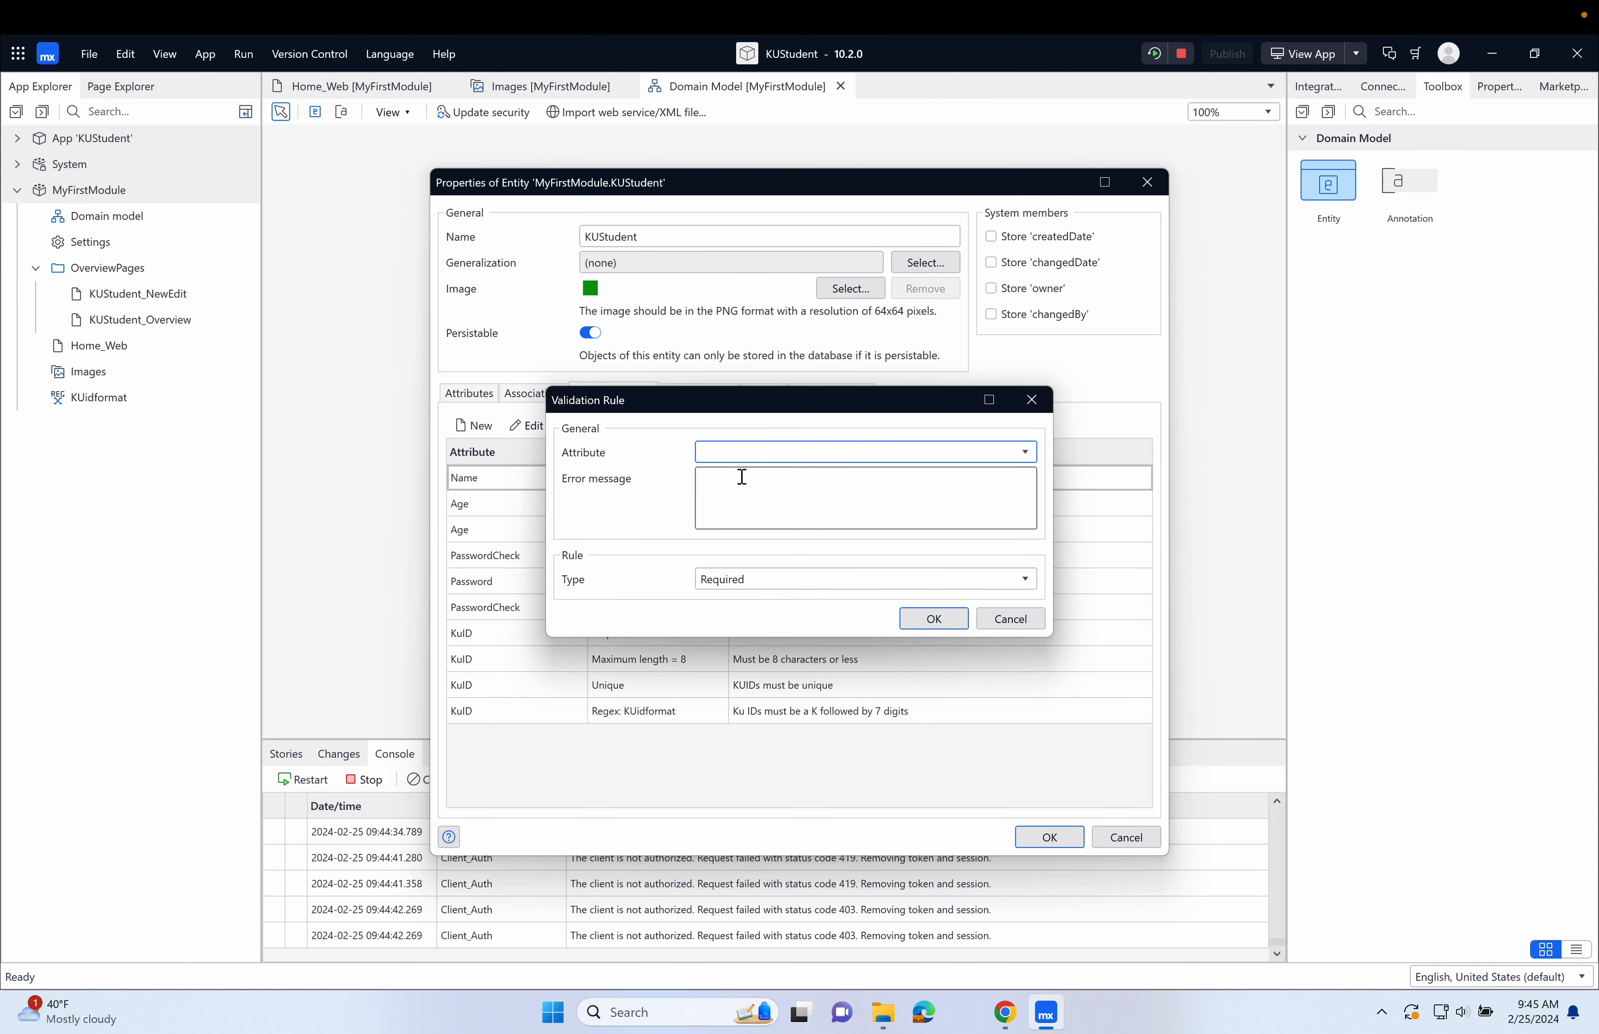
pyautogui.click(793, 451)
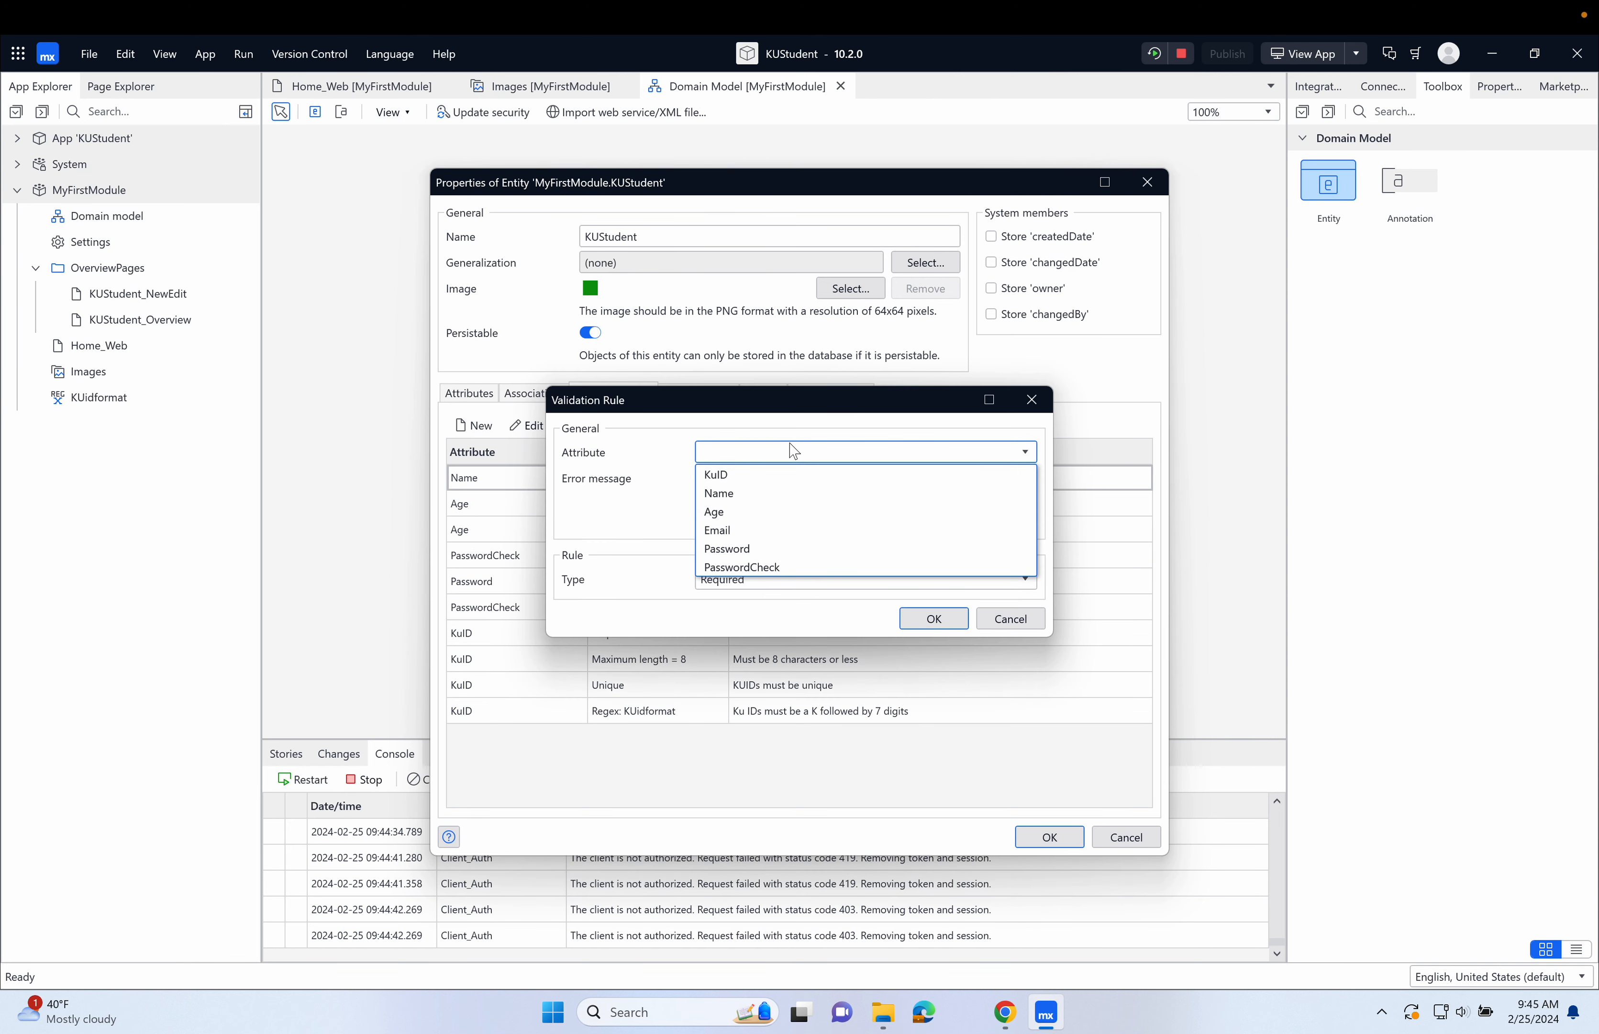
pyautogui.click(803, 530)
# Give the Email rule the error message "Must be a standard format email" and set its type to Regular expression.
pyautogui.click(794, 493)
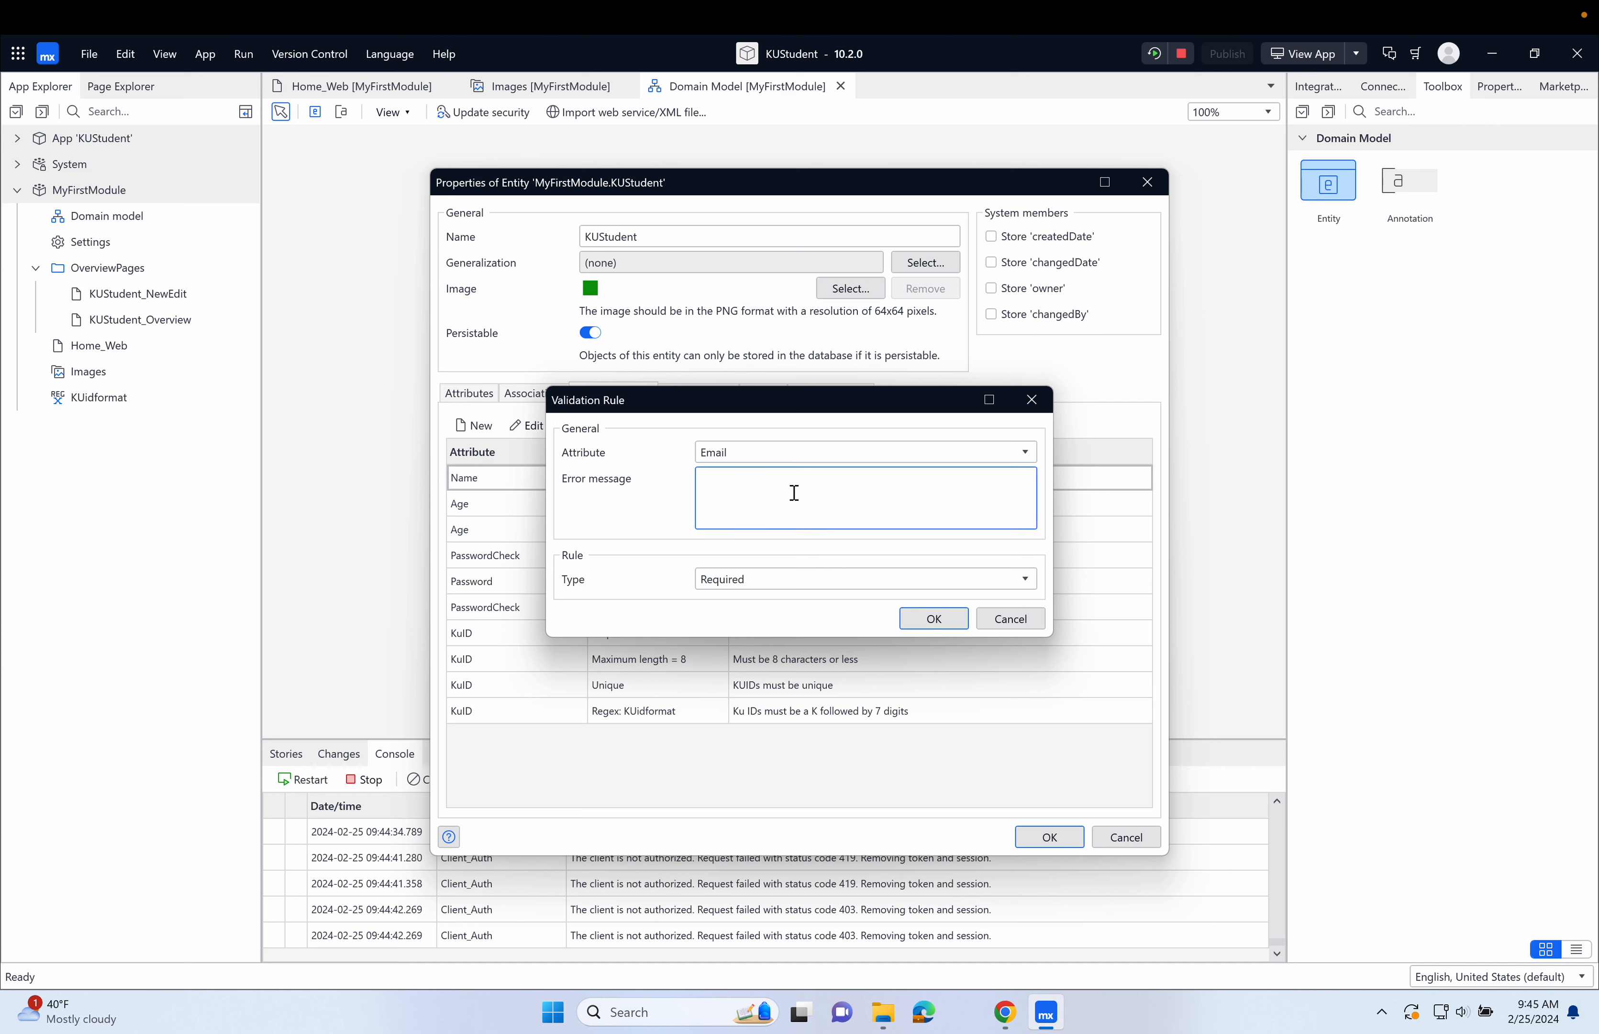
pyautogui.write('Must be a standard format email')
pyautogui.click(795, 582)
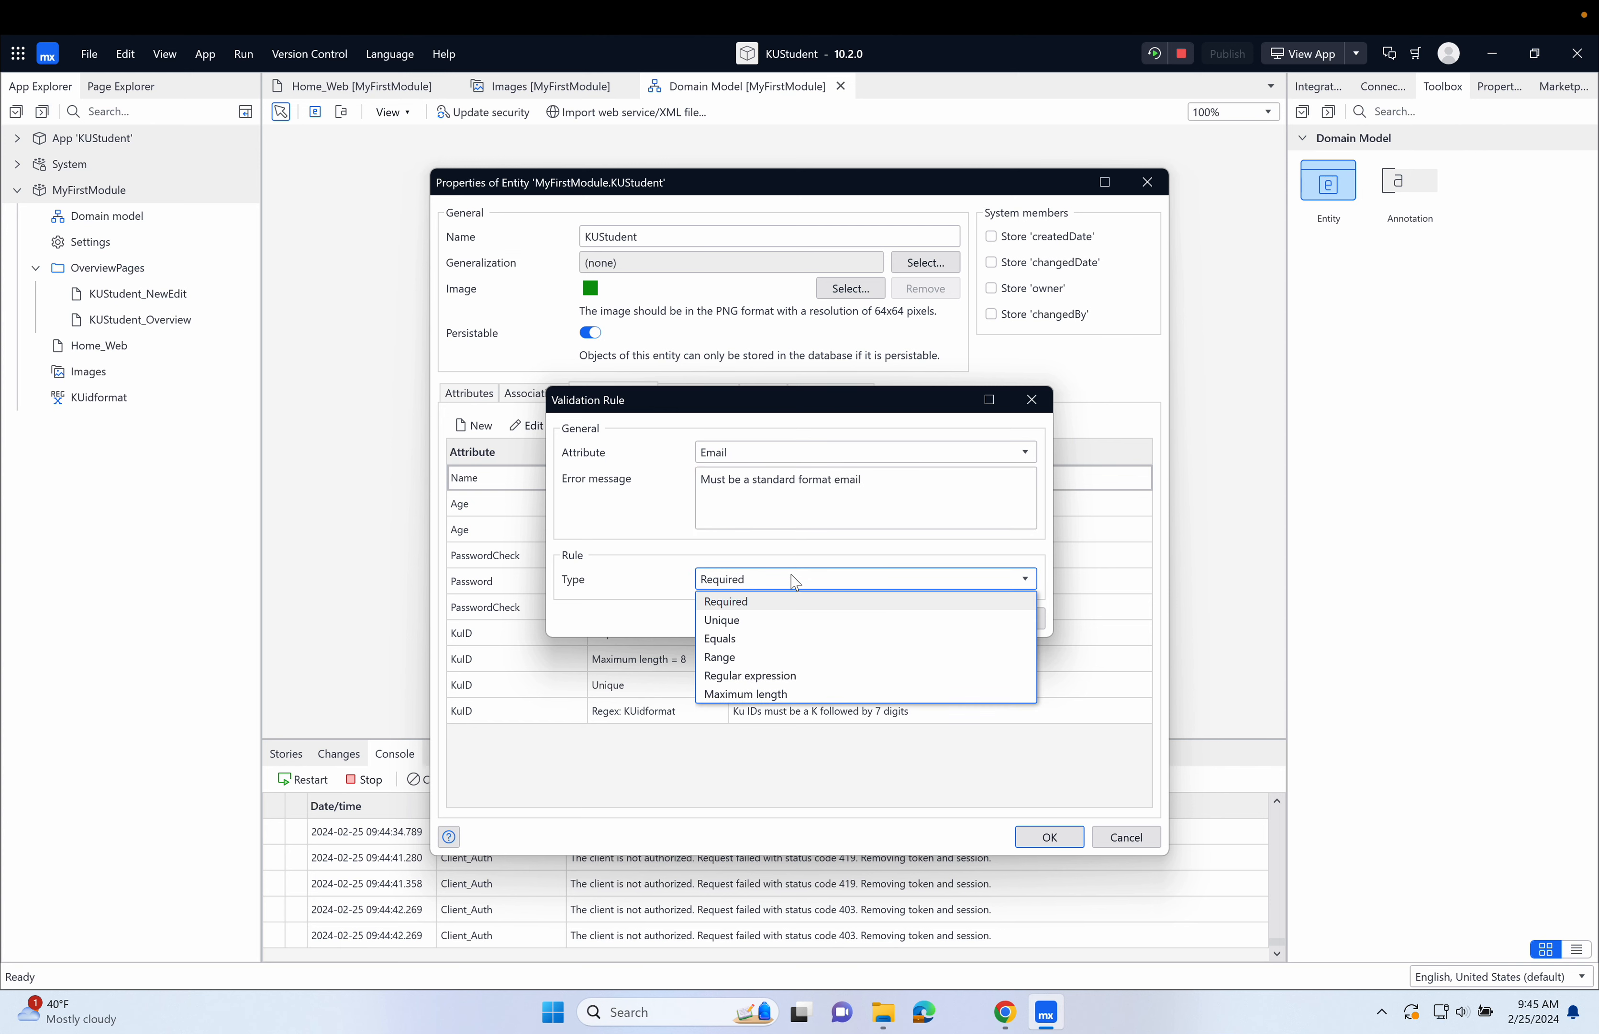
pyautogui.click(775, 671)
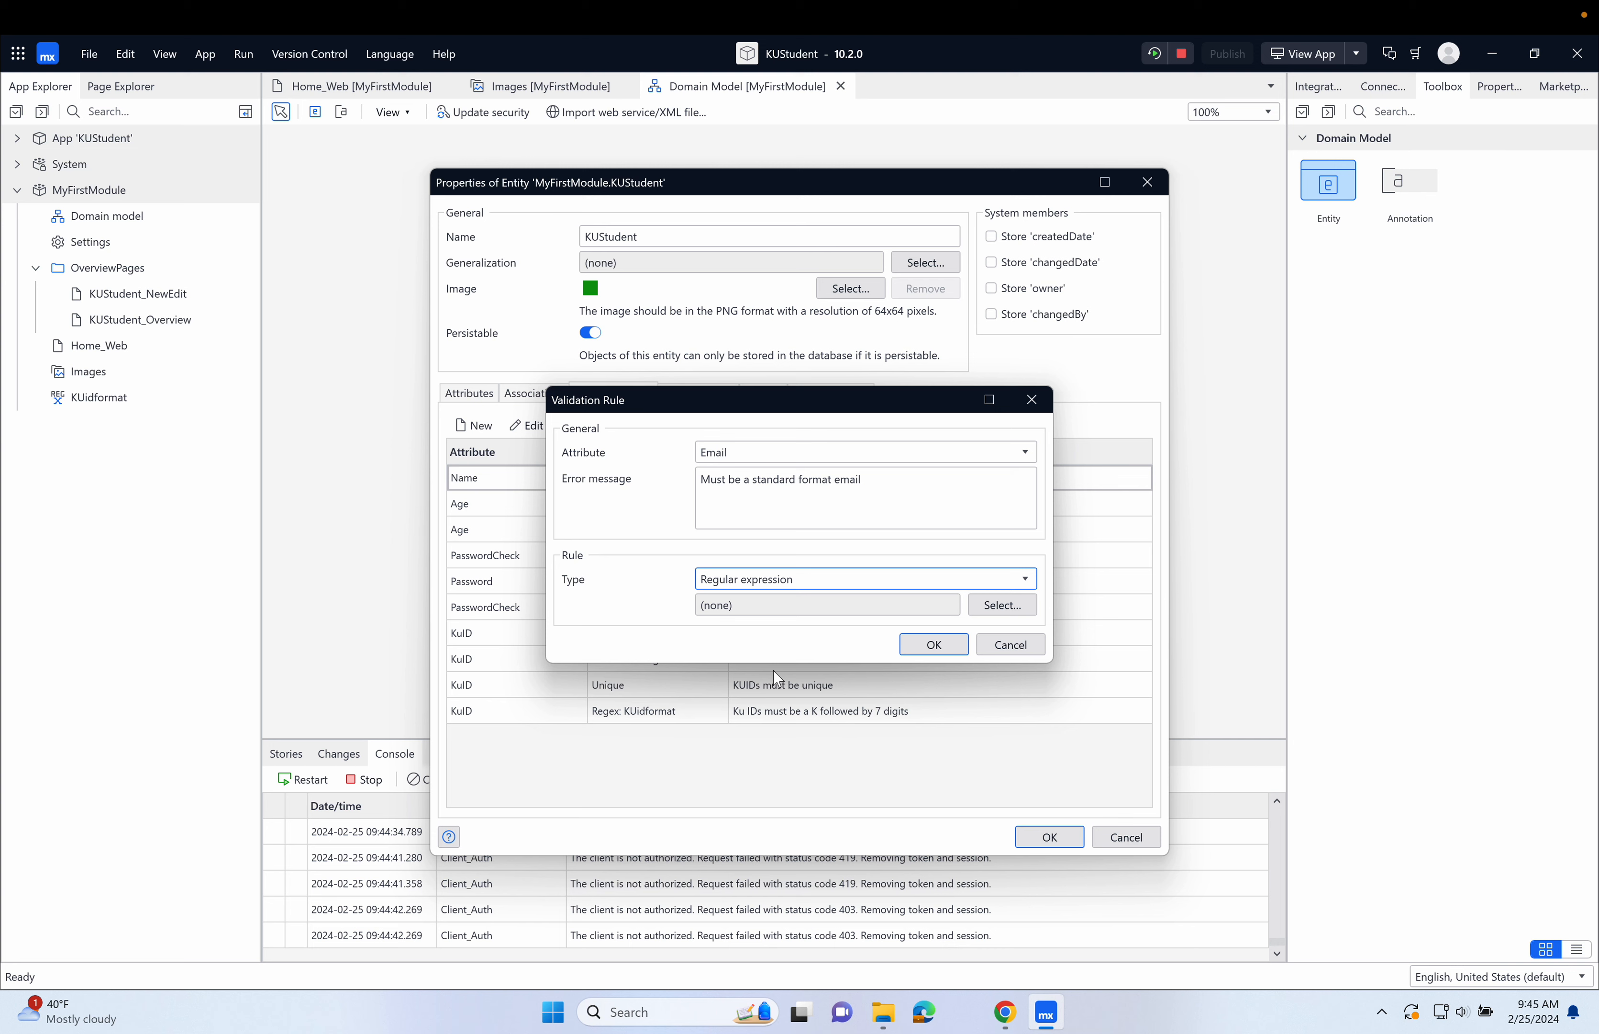
# Create a regular expression named Email for the rule with the copied pattern \b[A-Z0-9._%+-]+@[A-Z0-9.-]+\.[A-Z]{2,}\b.
pyautogui.click(976, 603)
pyautogui.click(840, 793)
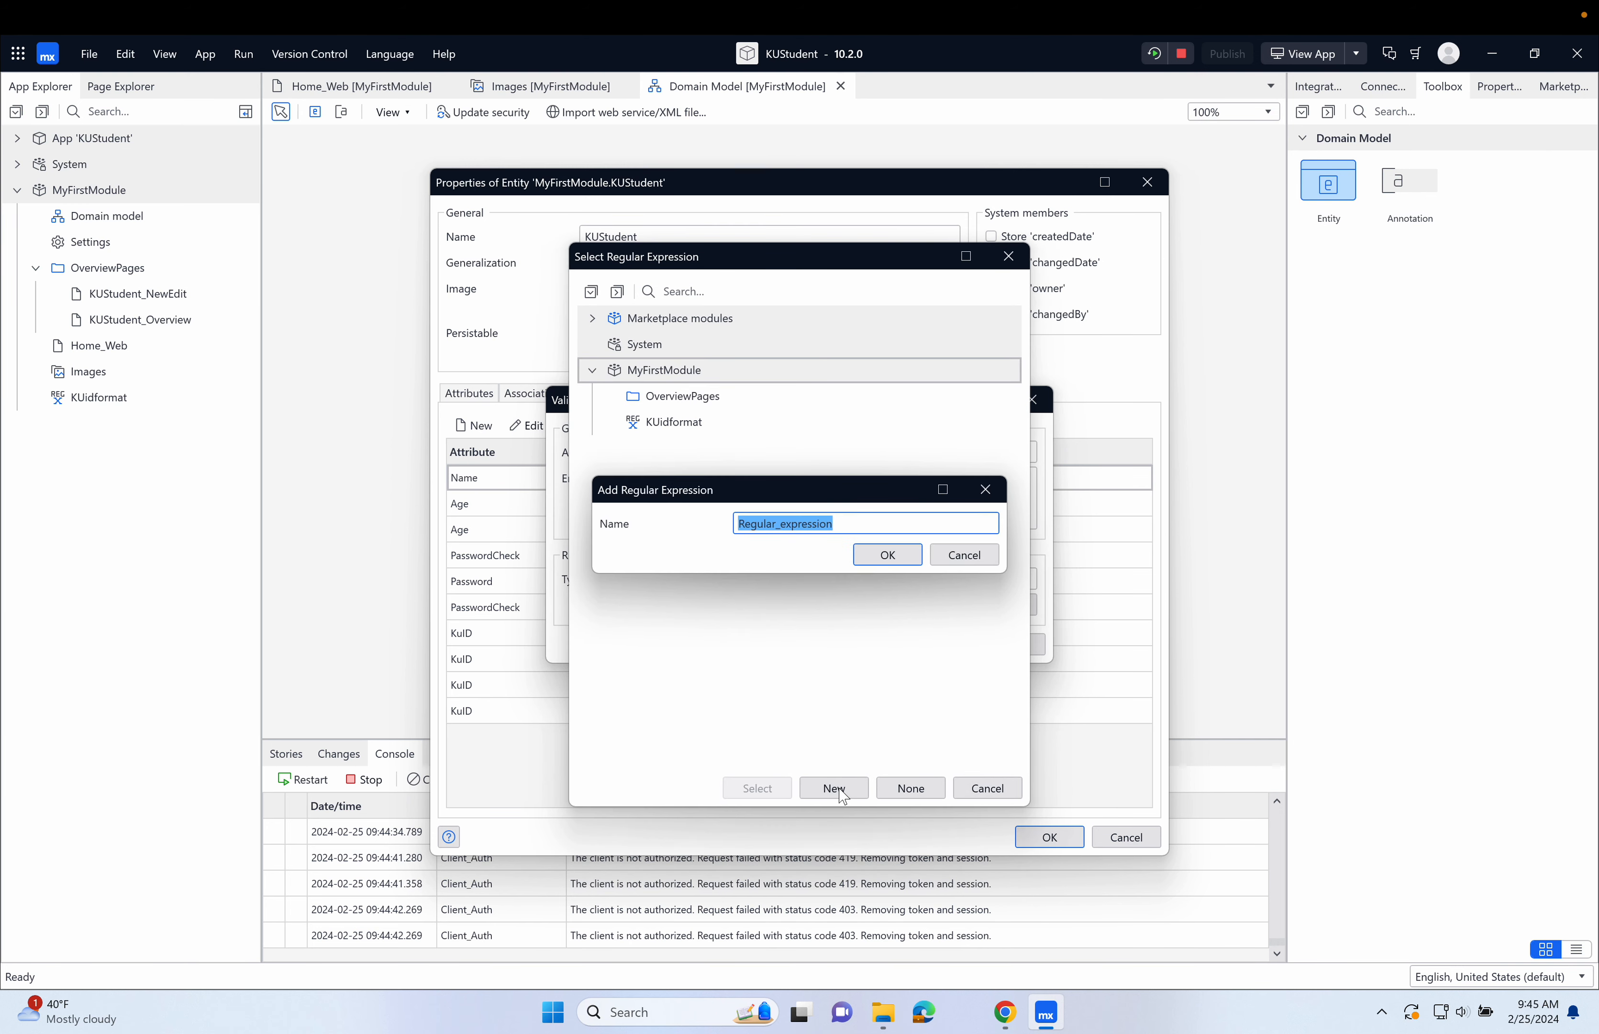
pyautogui.write('Email')
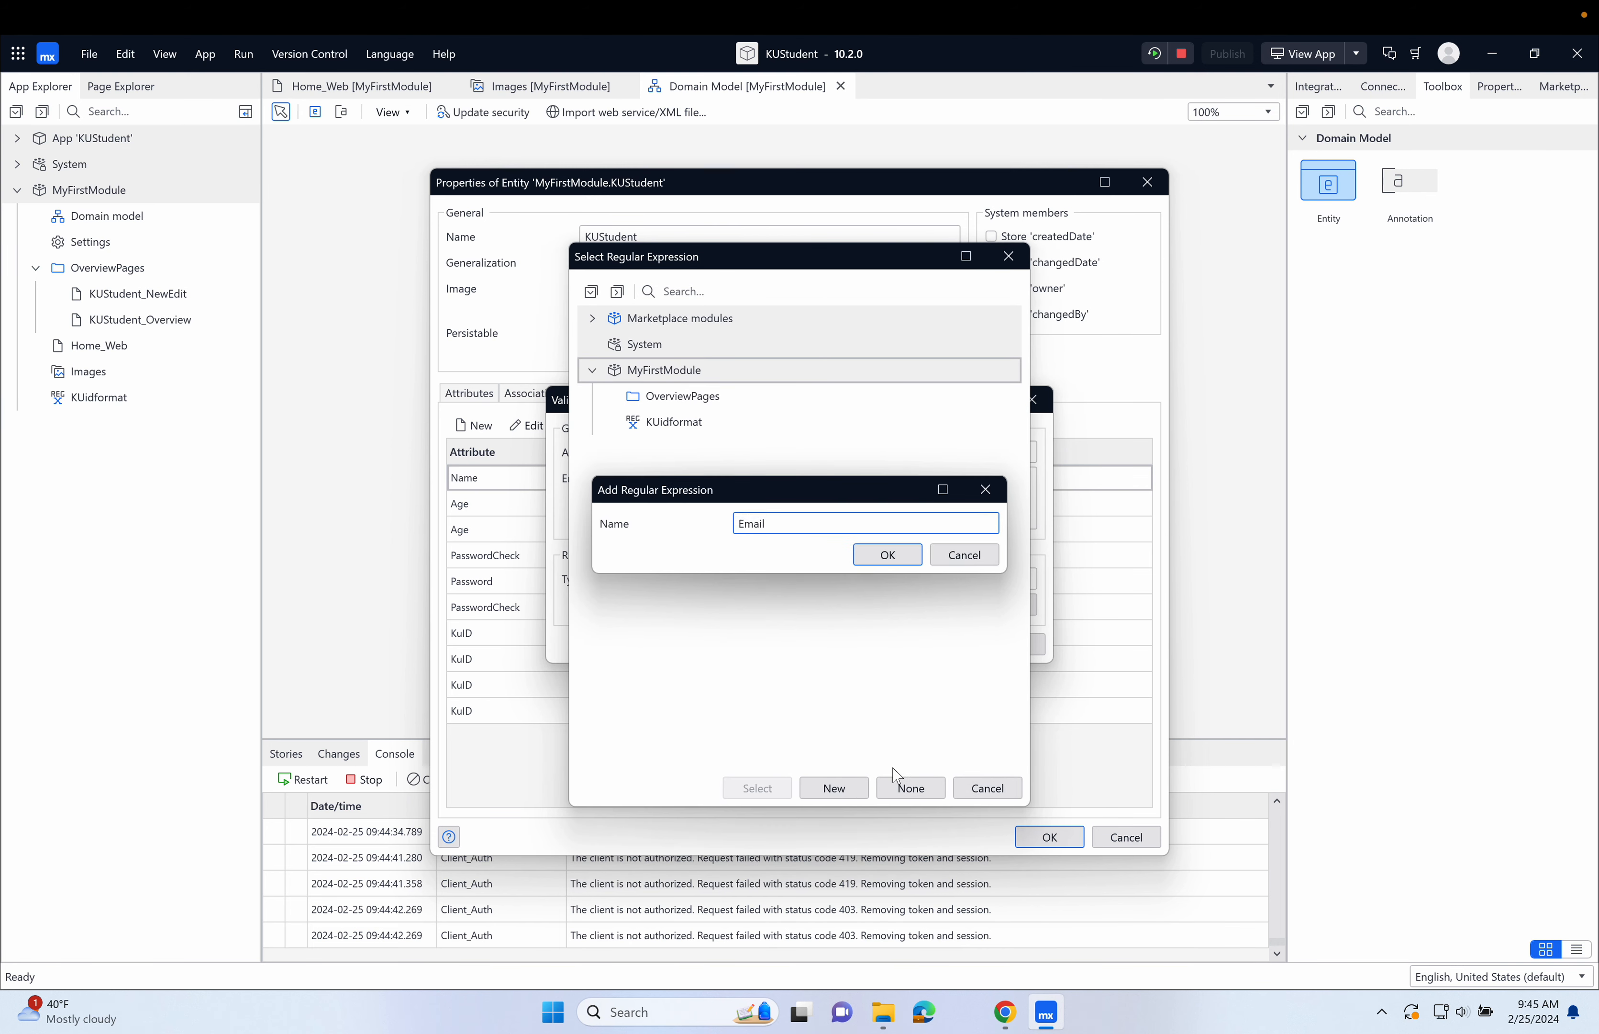
pyautogui.click(888, 555)
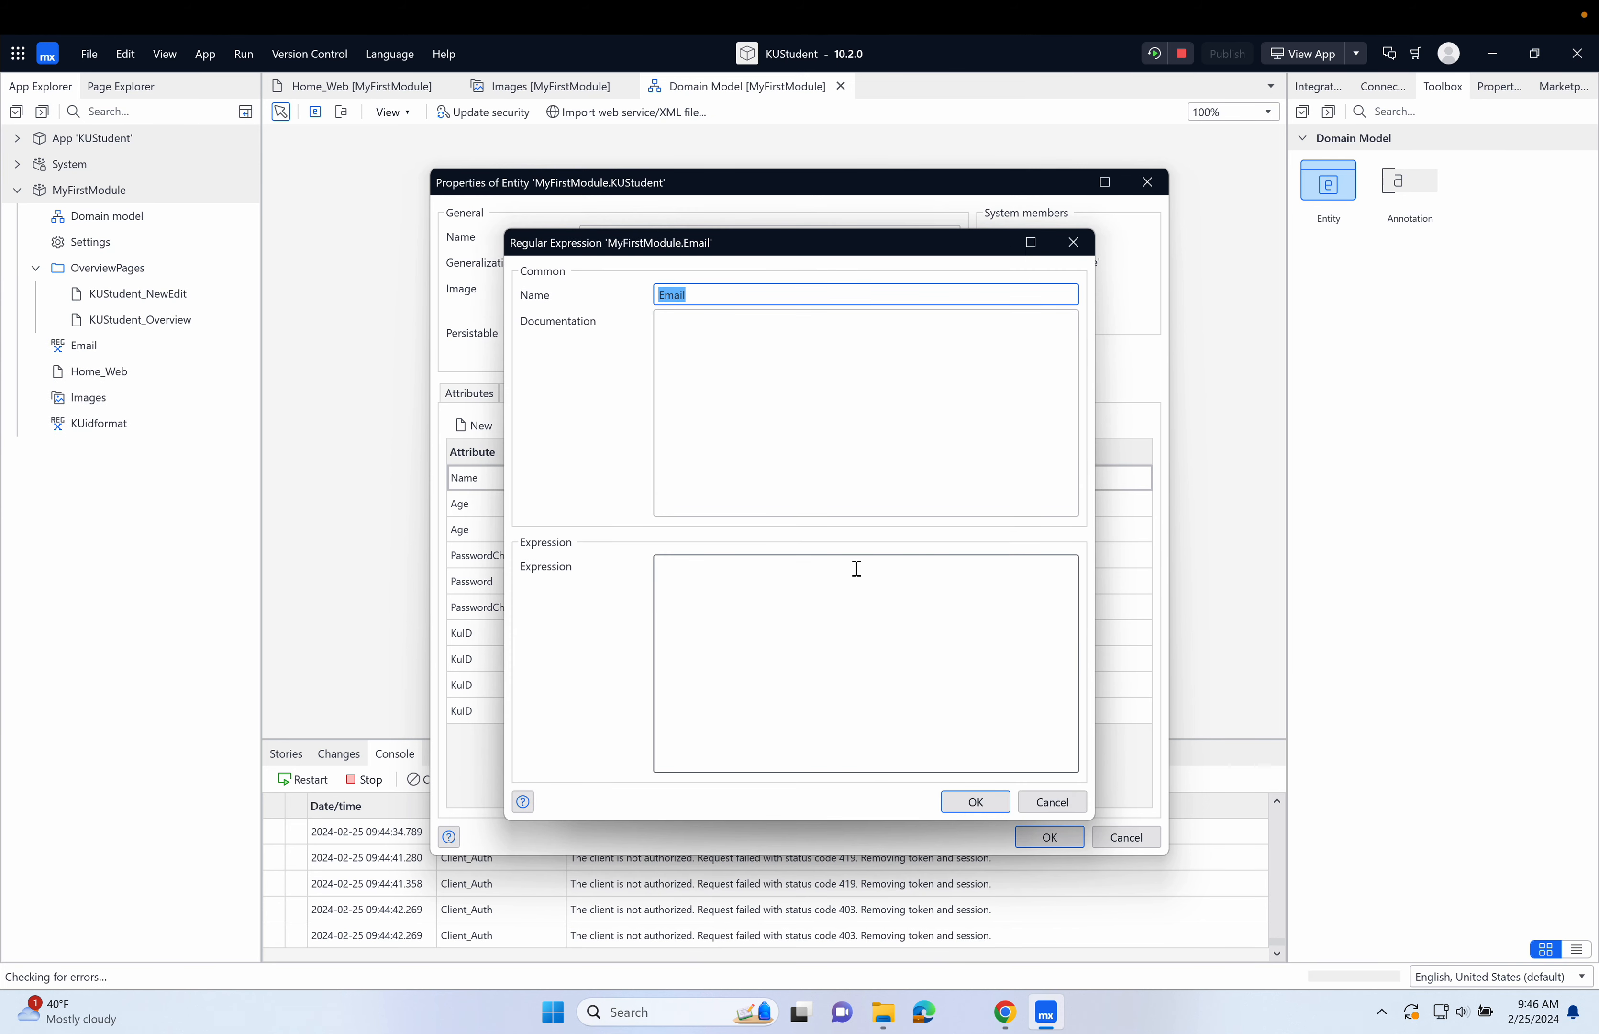
pyautogui.click(818, 595)
pyautogui.hotkey('ctrl', 'v')
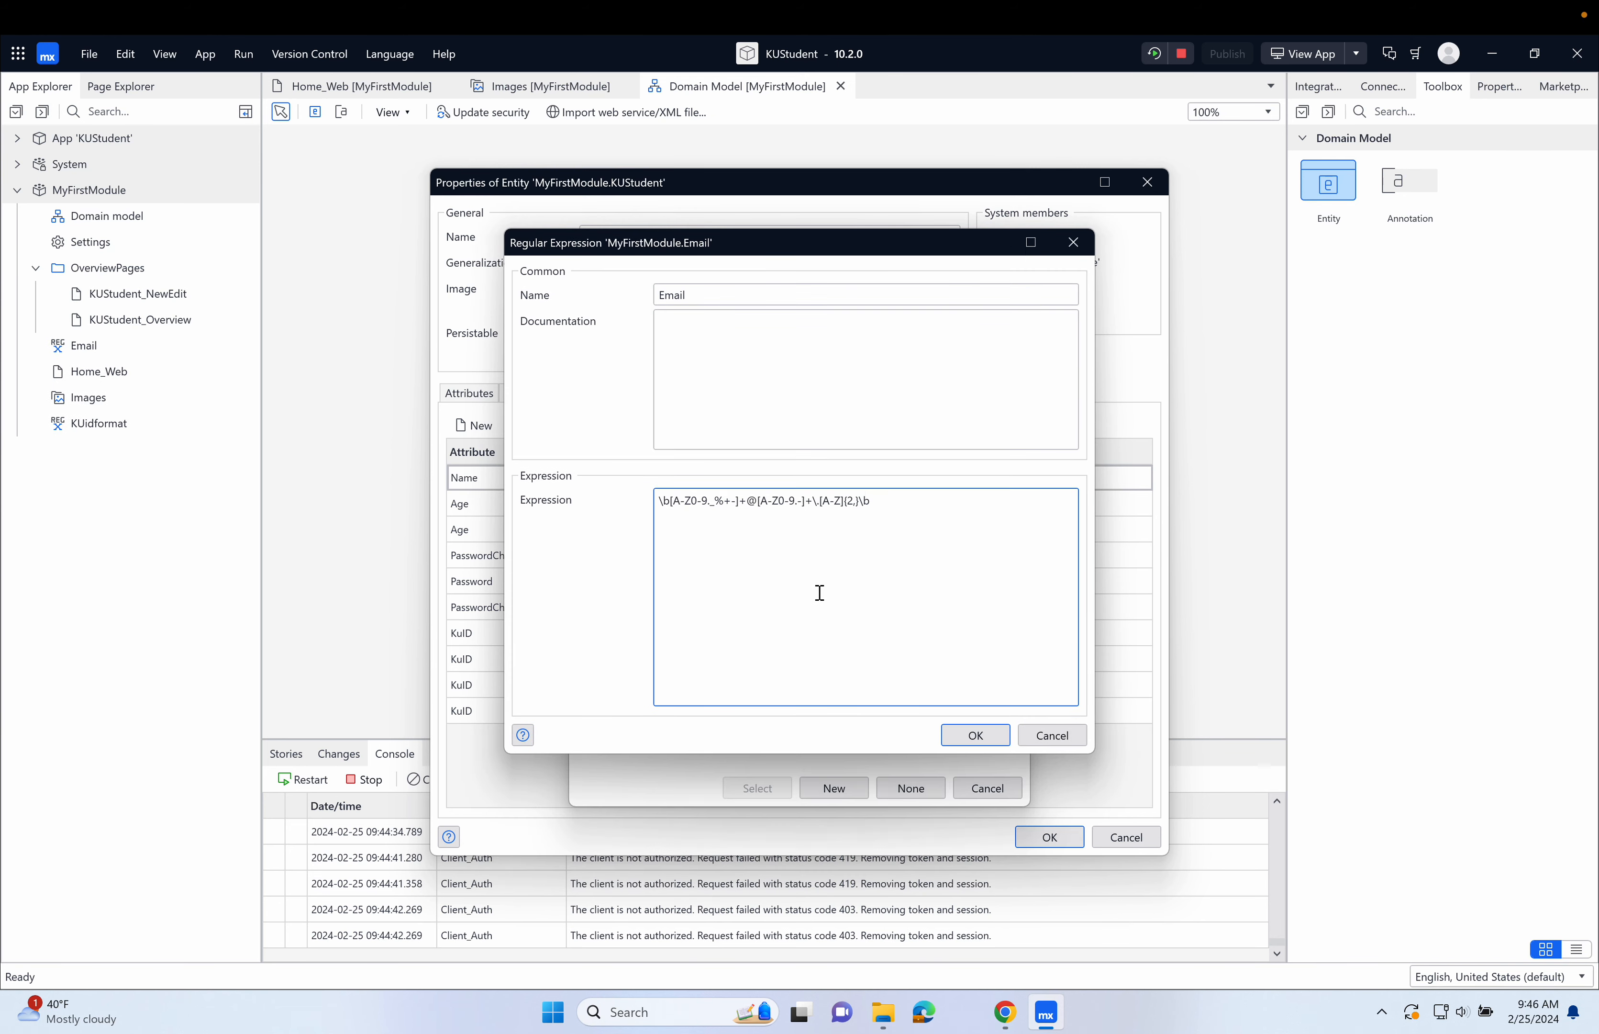
pyautogui.click(975, 734)
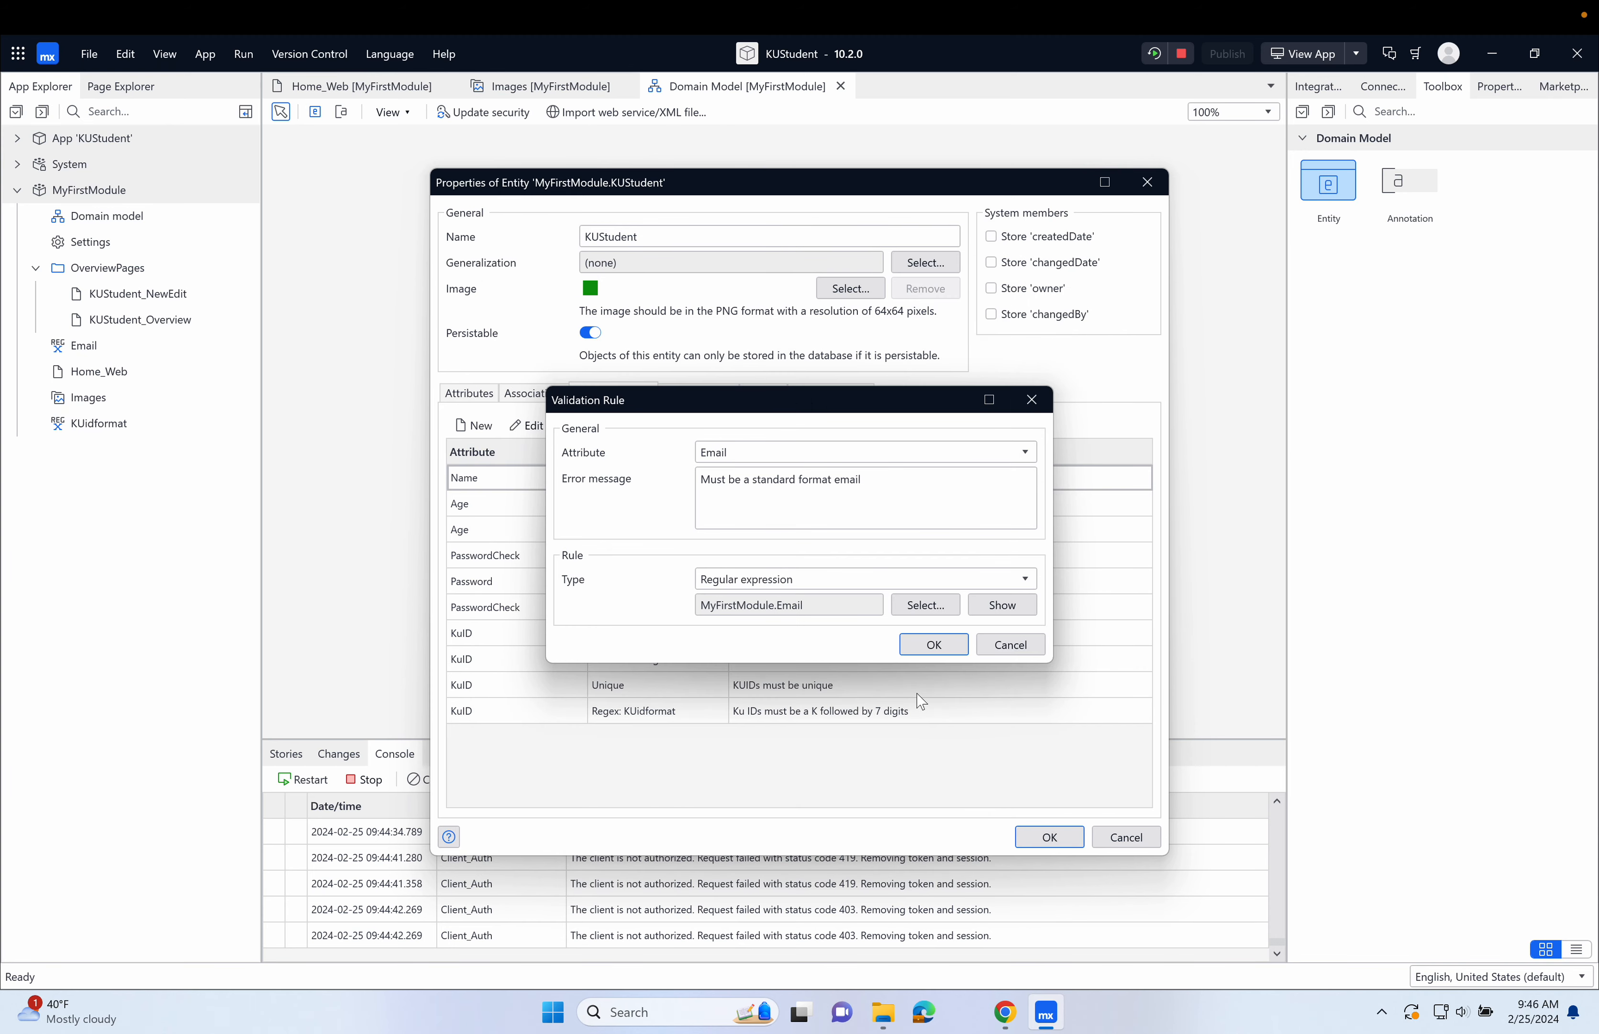
# Finish the Email format rule and add a Required rule for the Email attribute with the error message "Email is required".
pyautogui.click(934, 644)
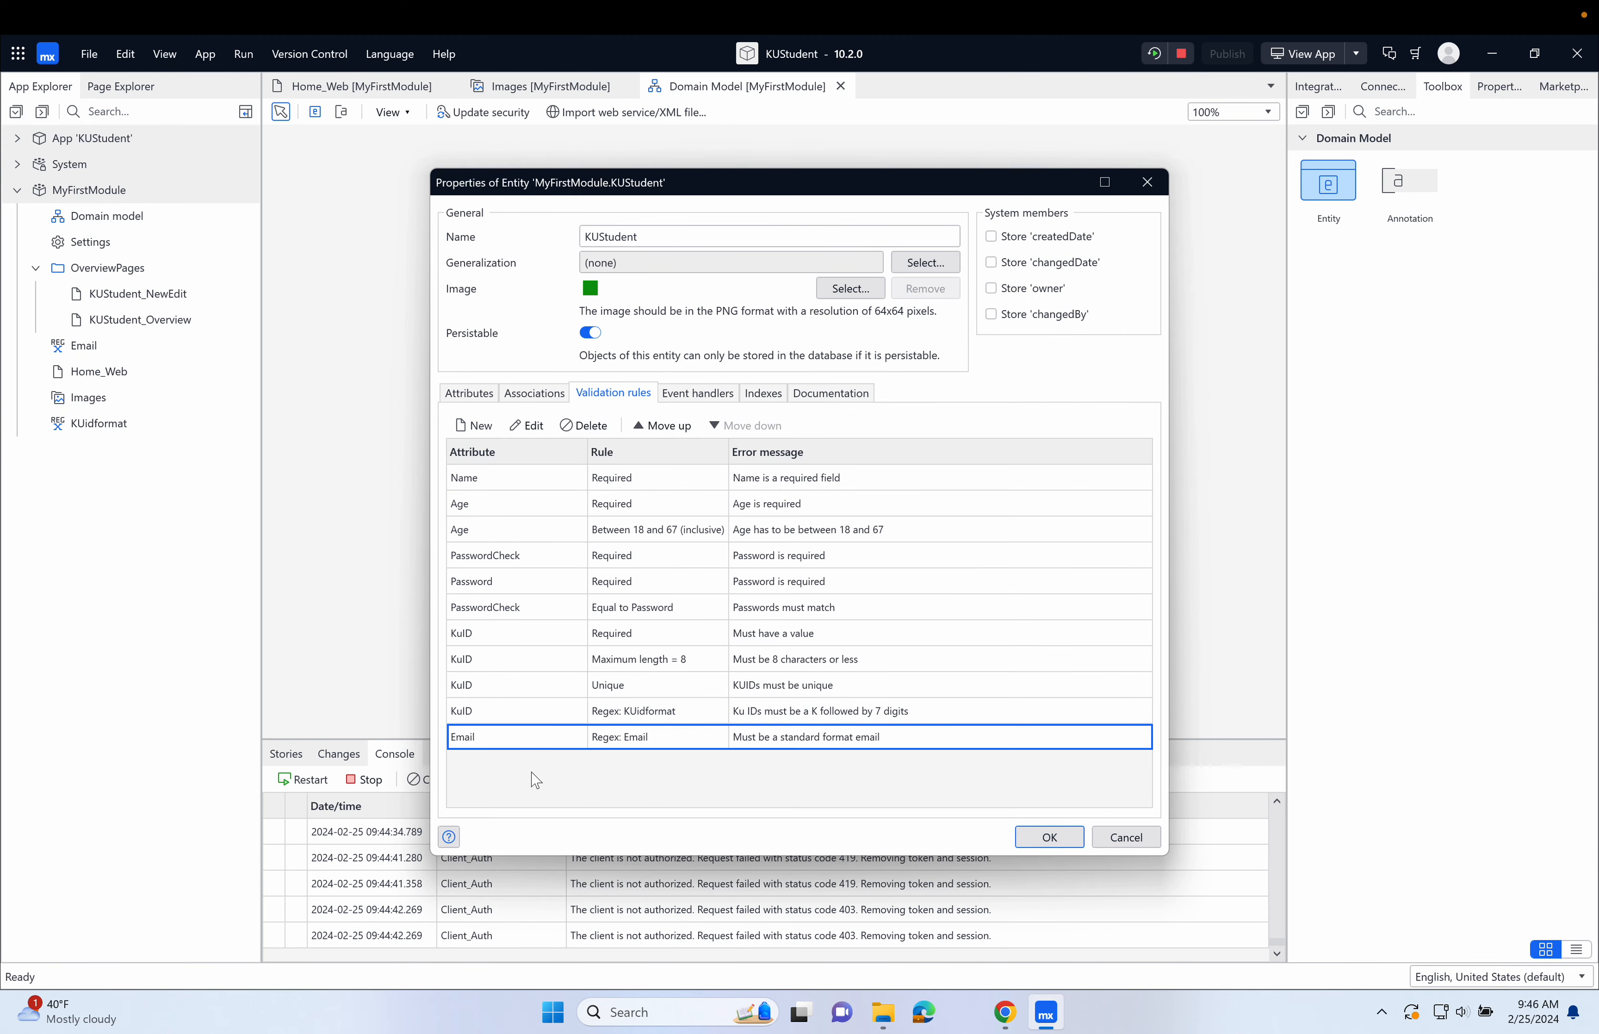
pyautogui.click(478, 426)
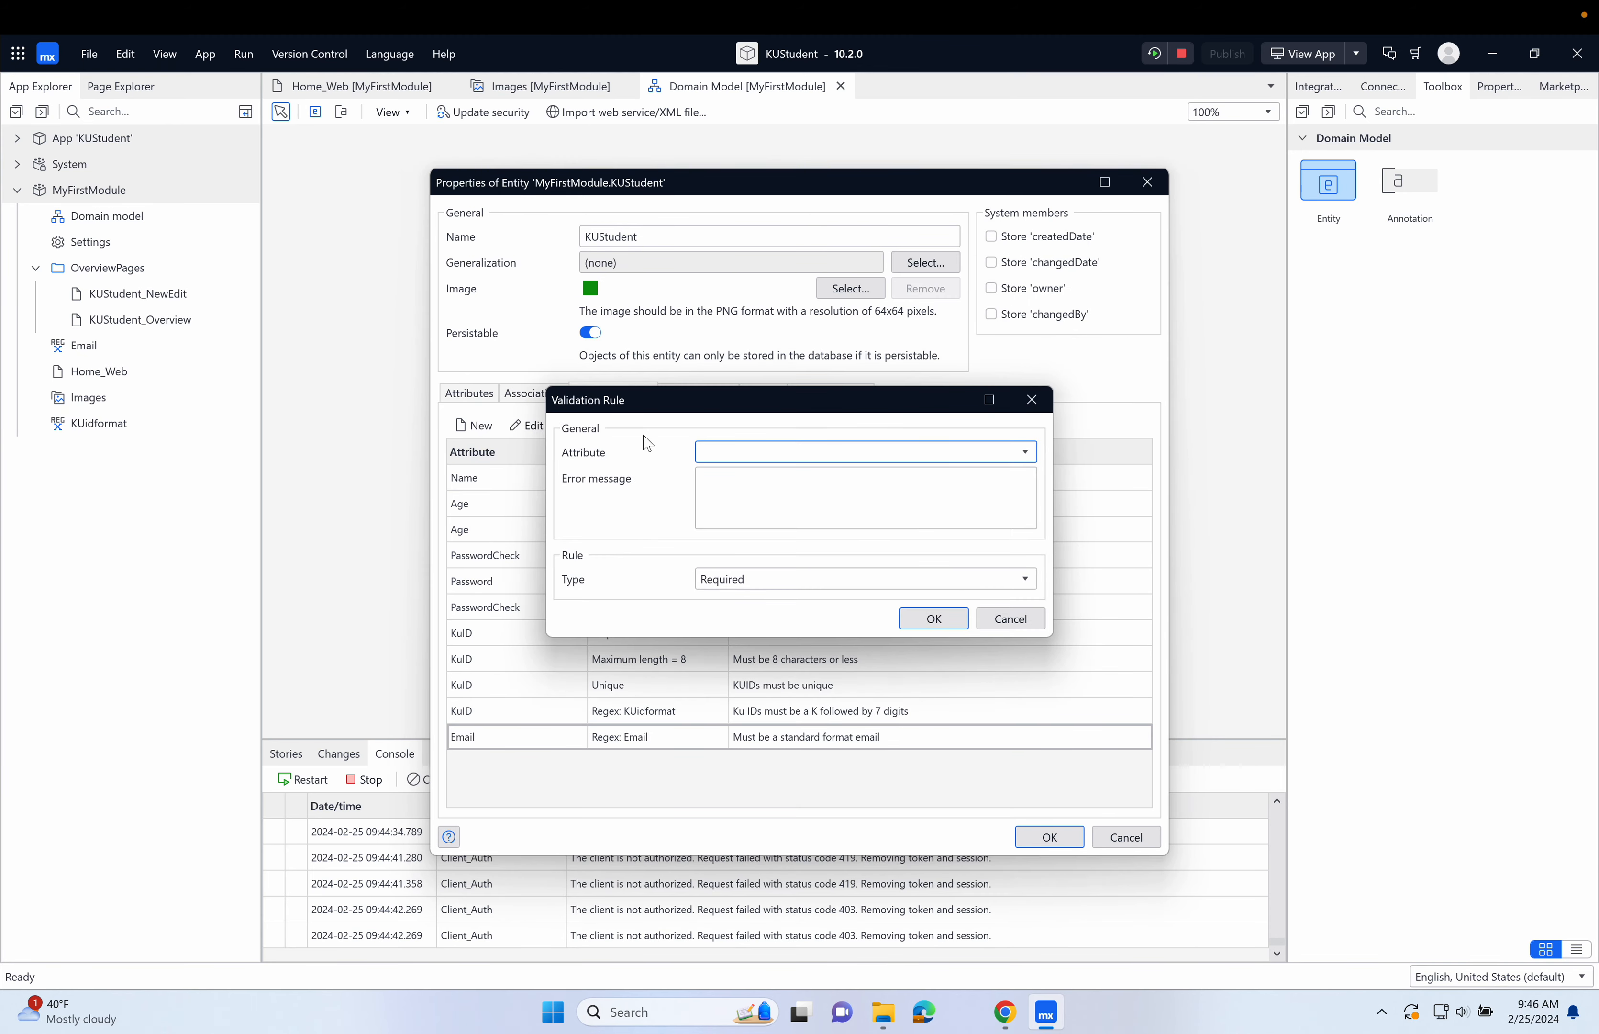
pyautogui.click(794, 453)
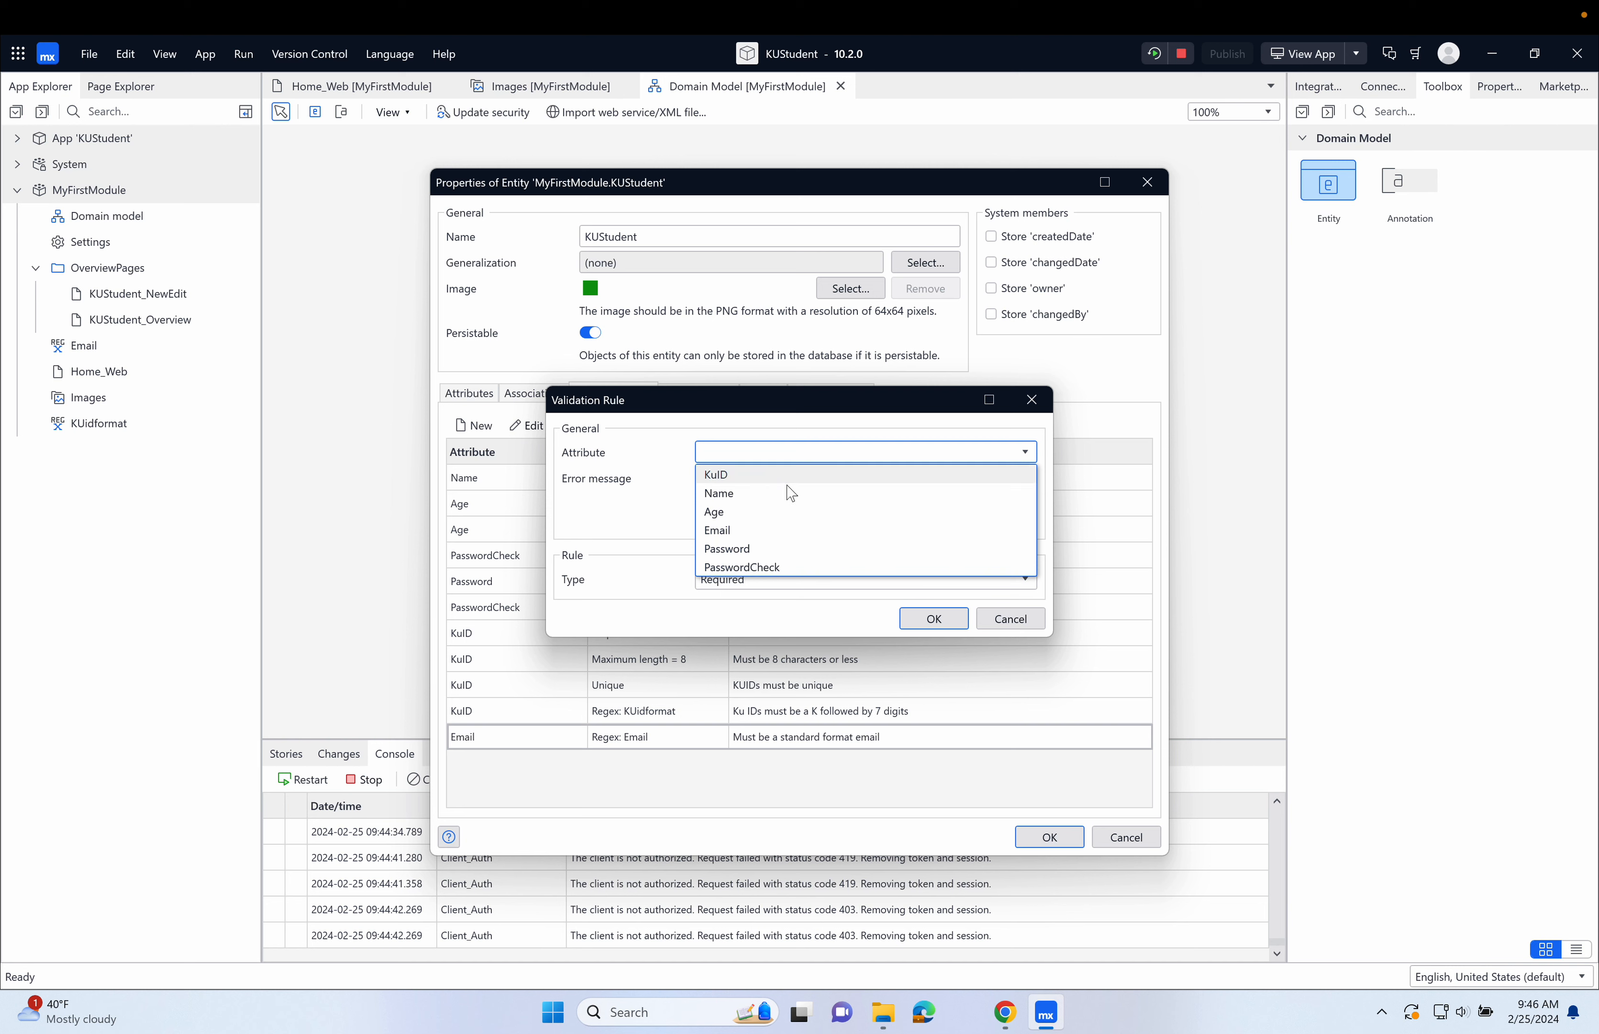
pyautogui.click(801, 529)
pyautogui.click(805, 501)
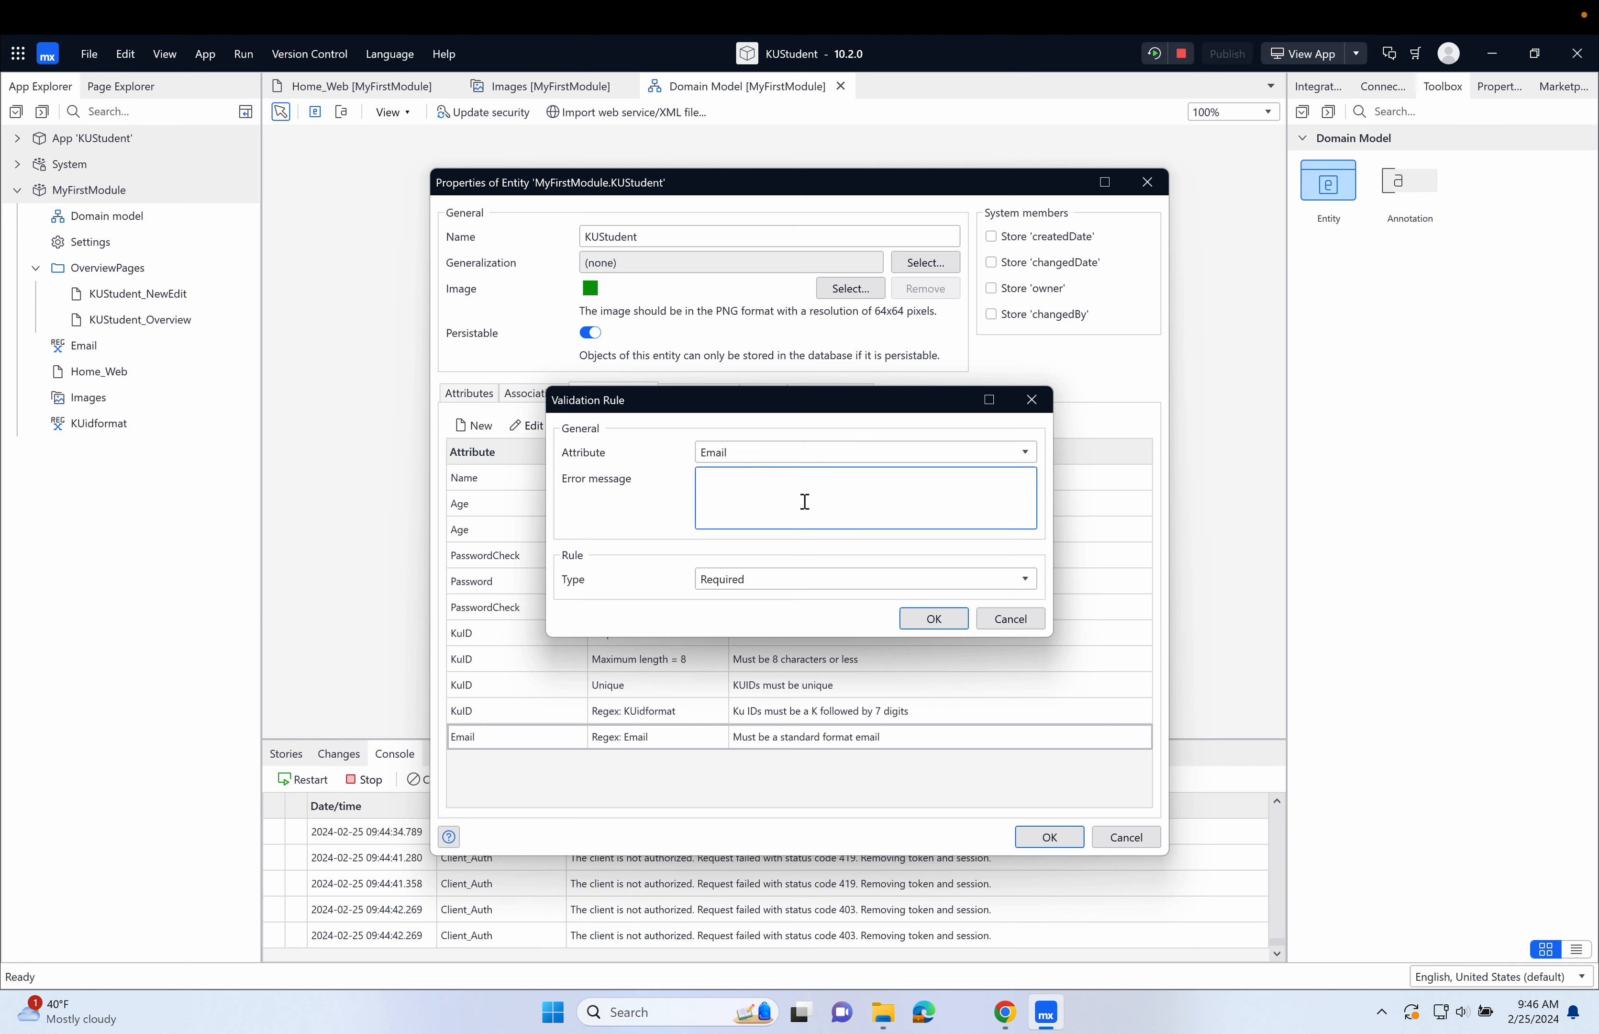
pyautogui.write('Email is required')
pyautogui.click(934, 618)
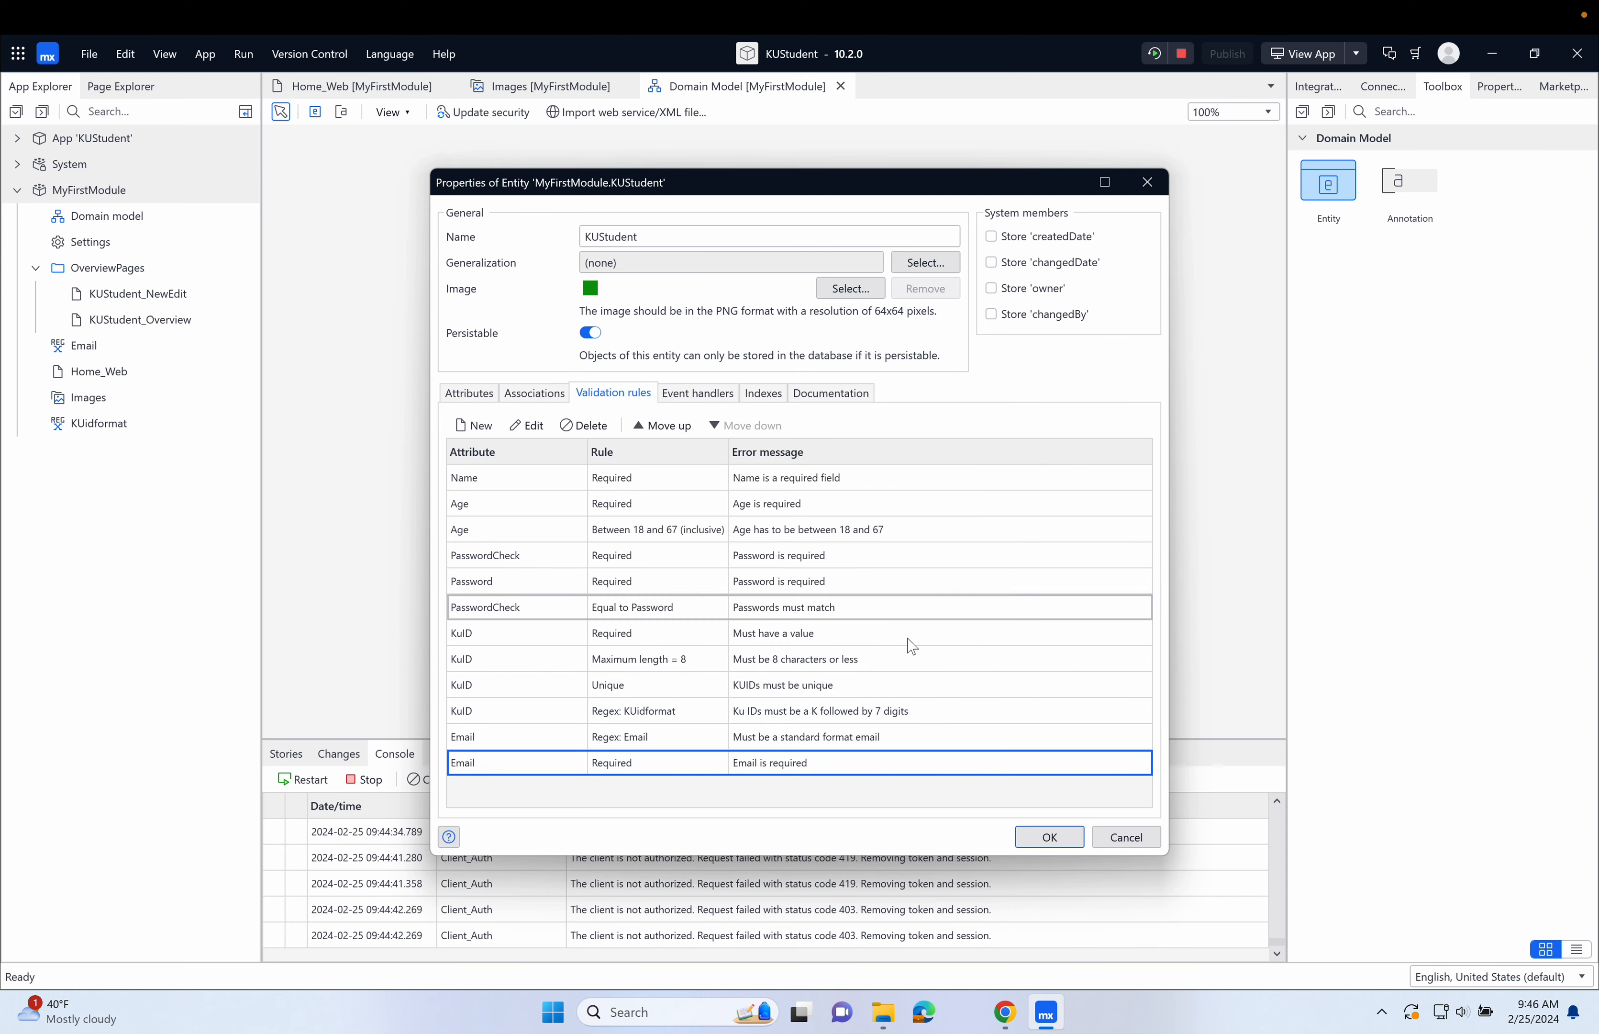
pyautogui.click(1056, 844)
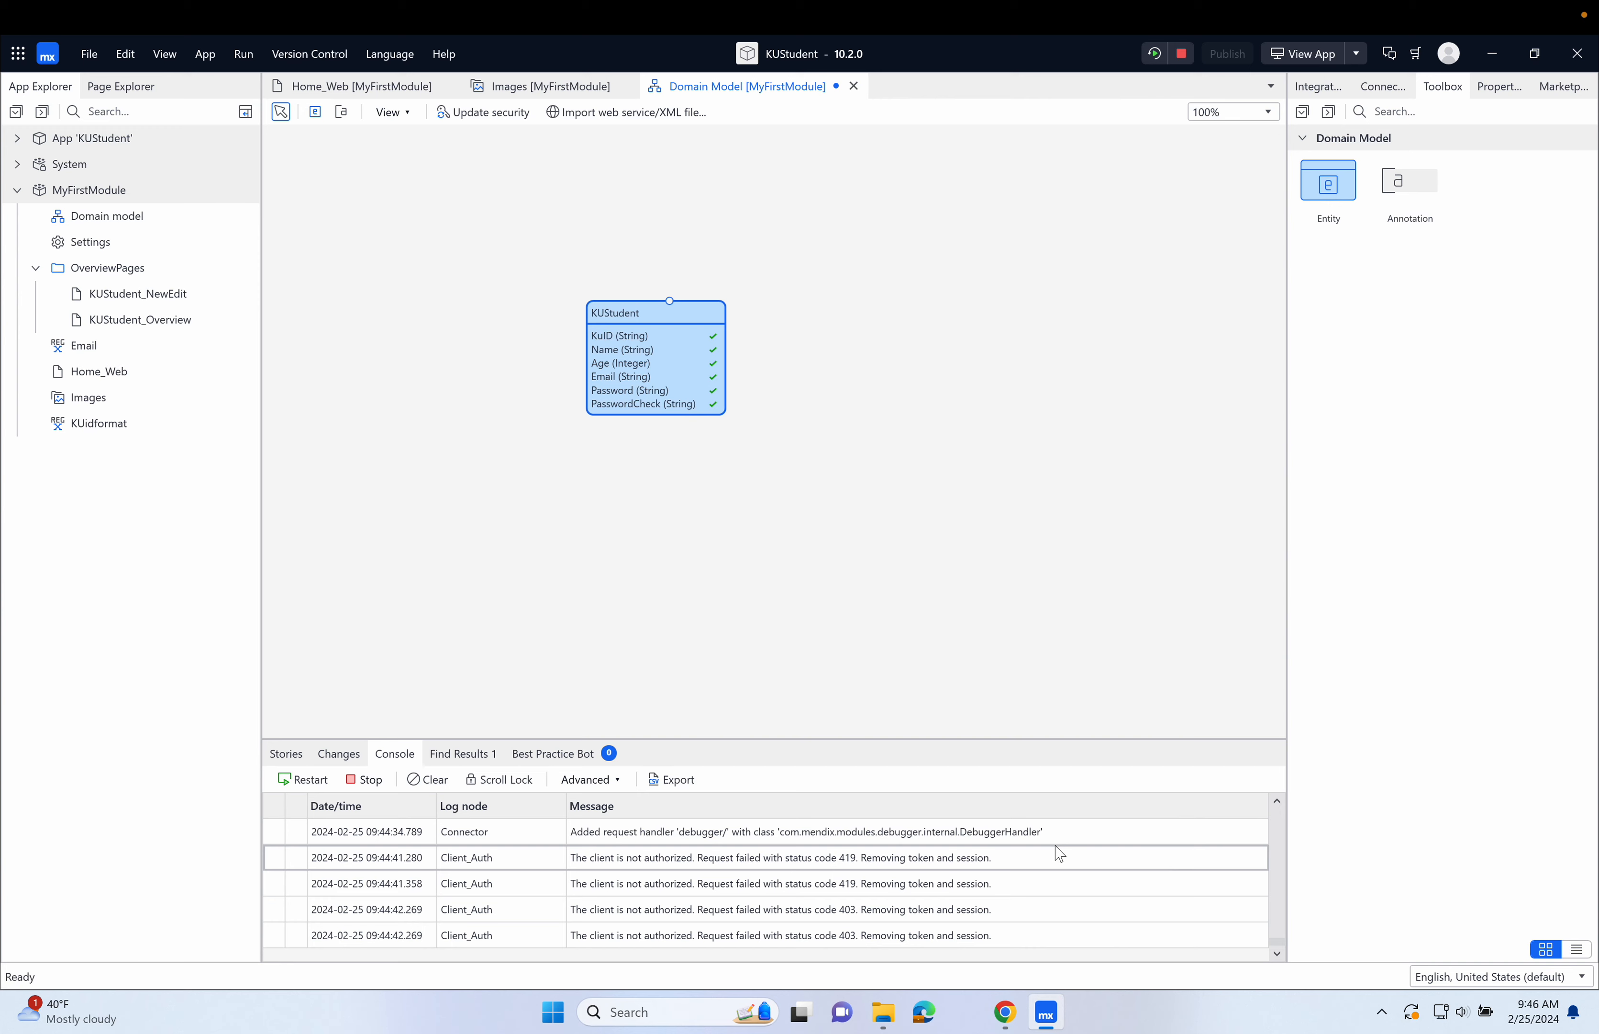
# Rerun the app with the updated domain model and open its KU Student overview page in the browser.
pyautogui.click(1154, 56)
pyautogui.click(964, 573)
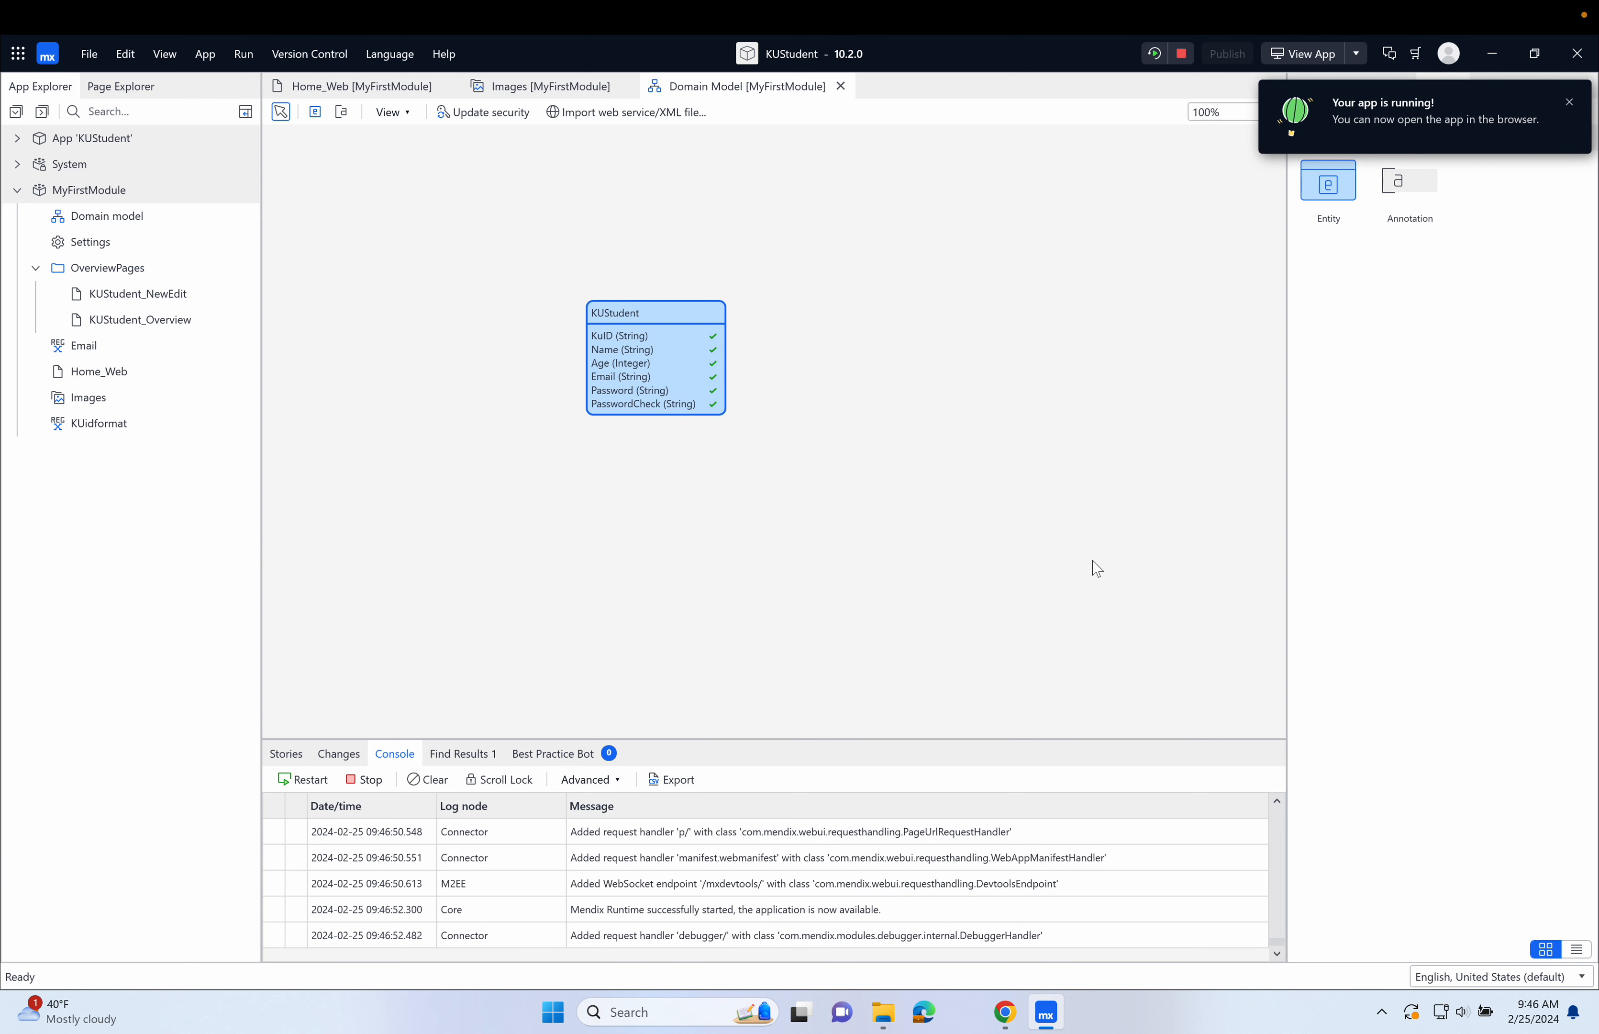
pyautogui.click(1307, 55)
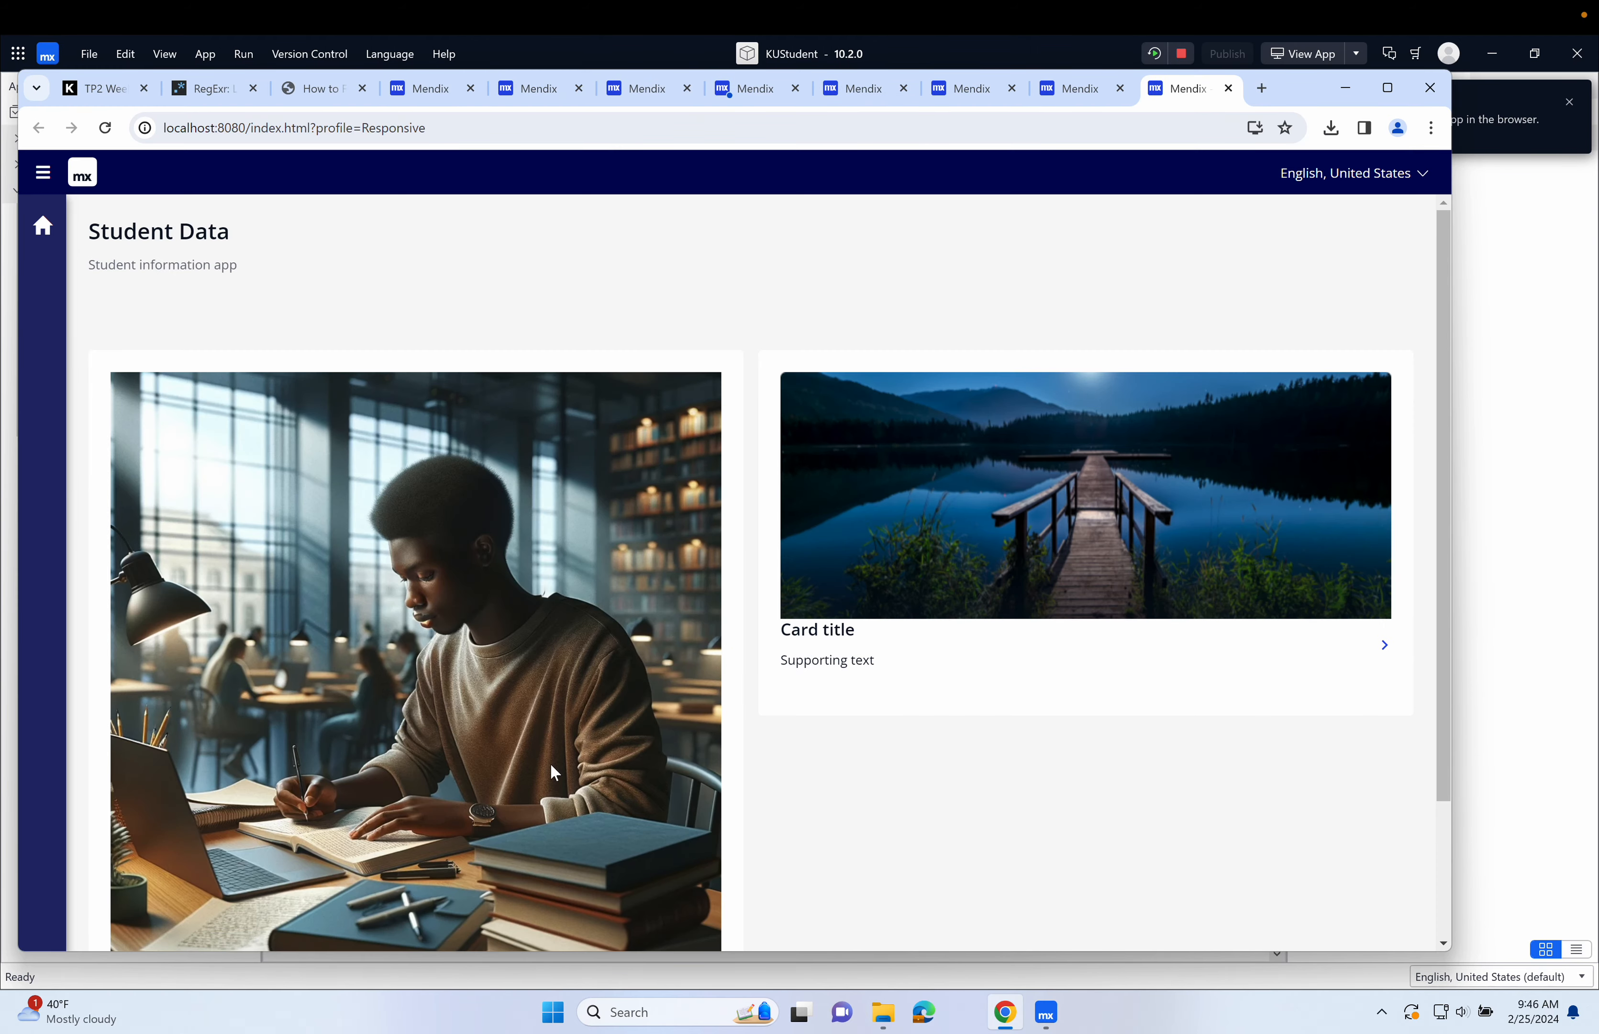
pyautogui.scroll(-2, 403, 470)
pyautogui.click(716, 844)
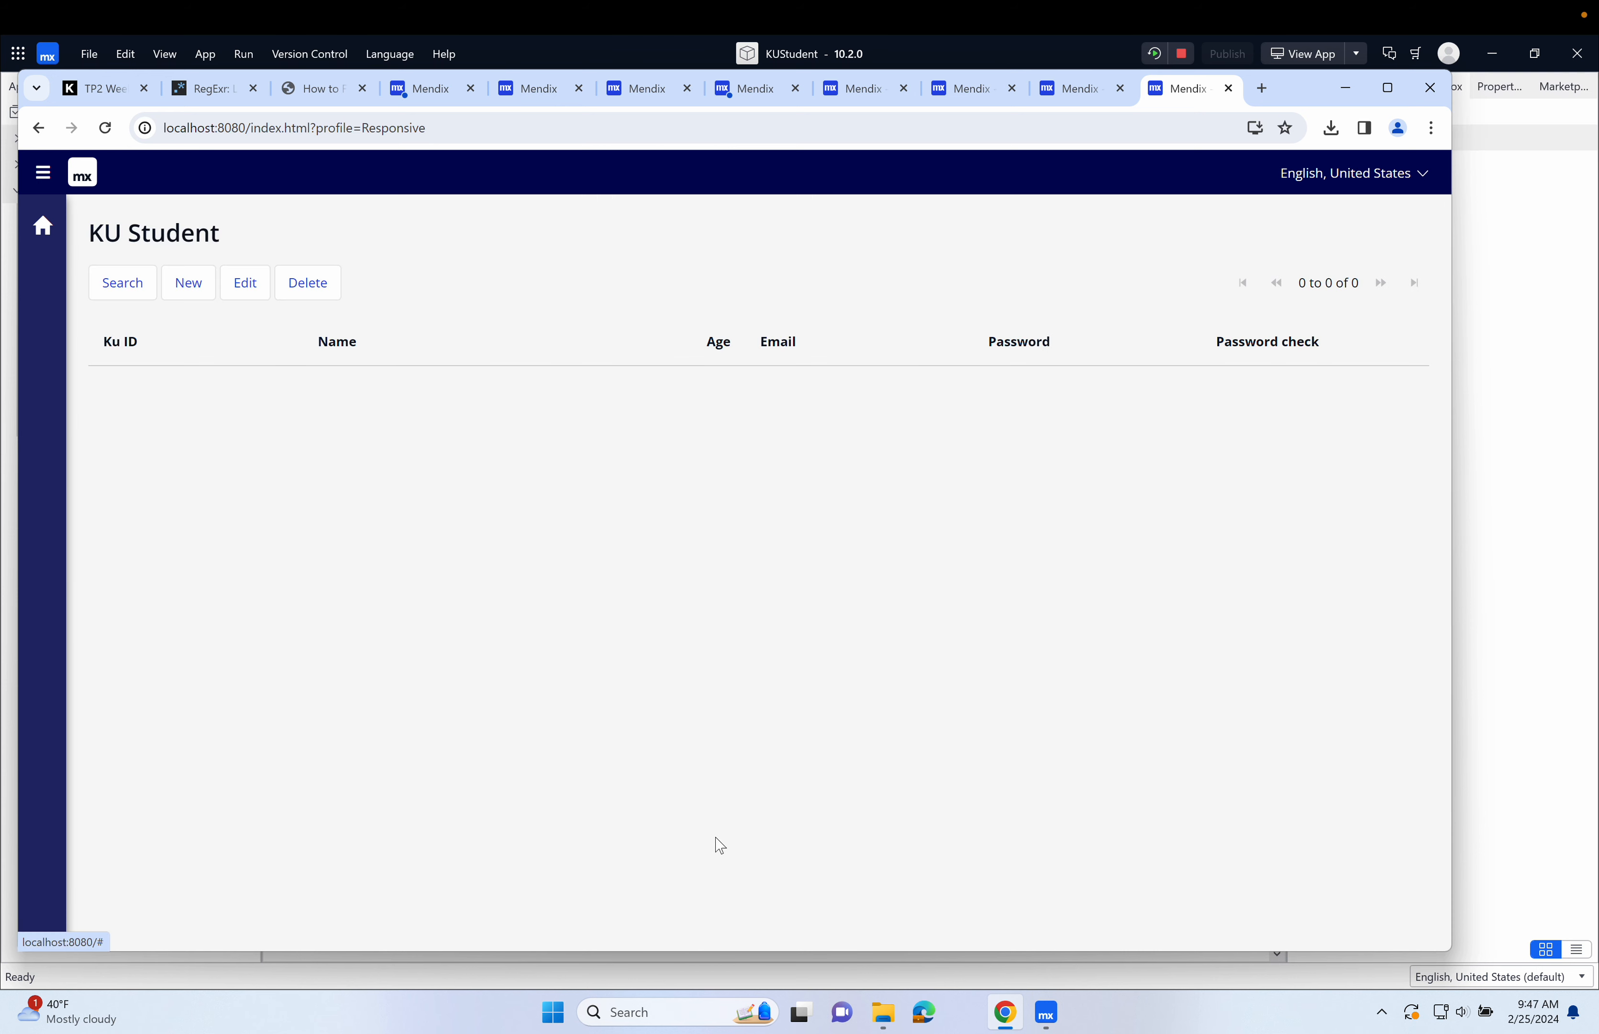
pyautogui.click(186, 281)
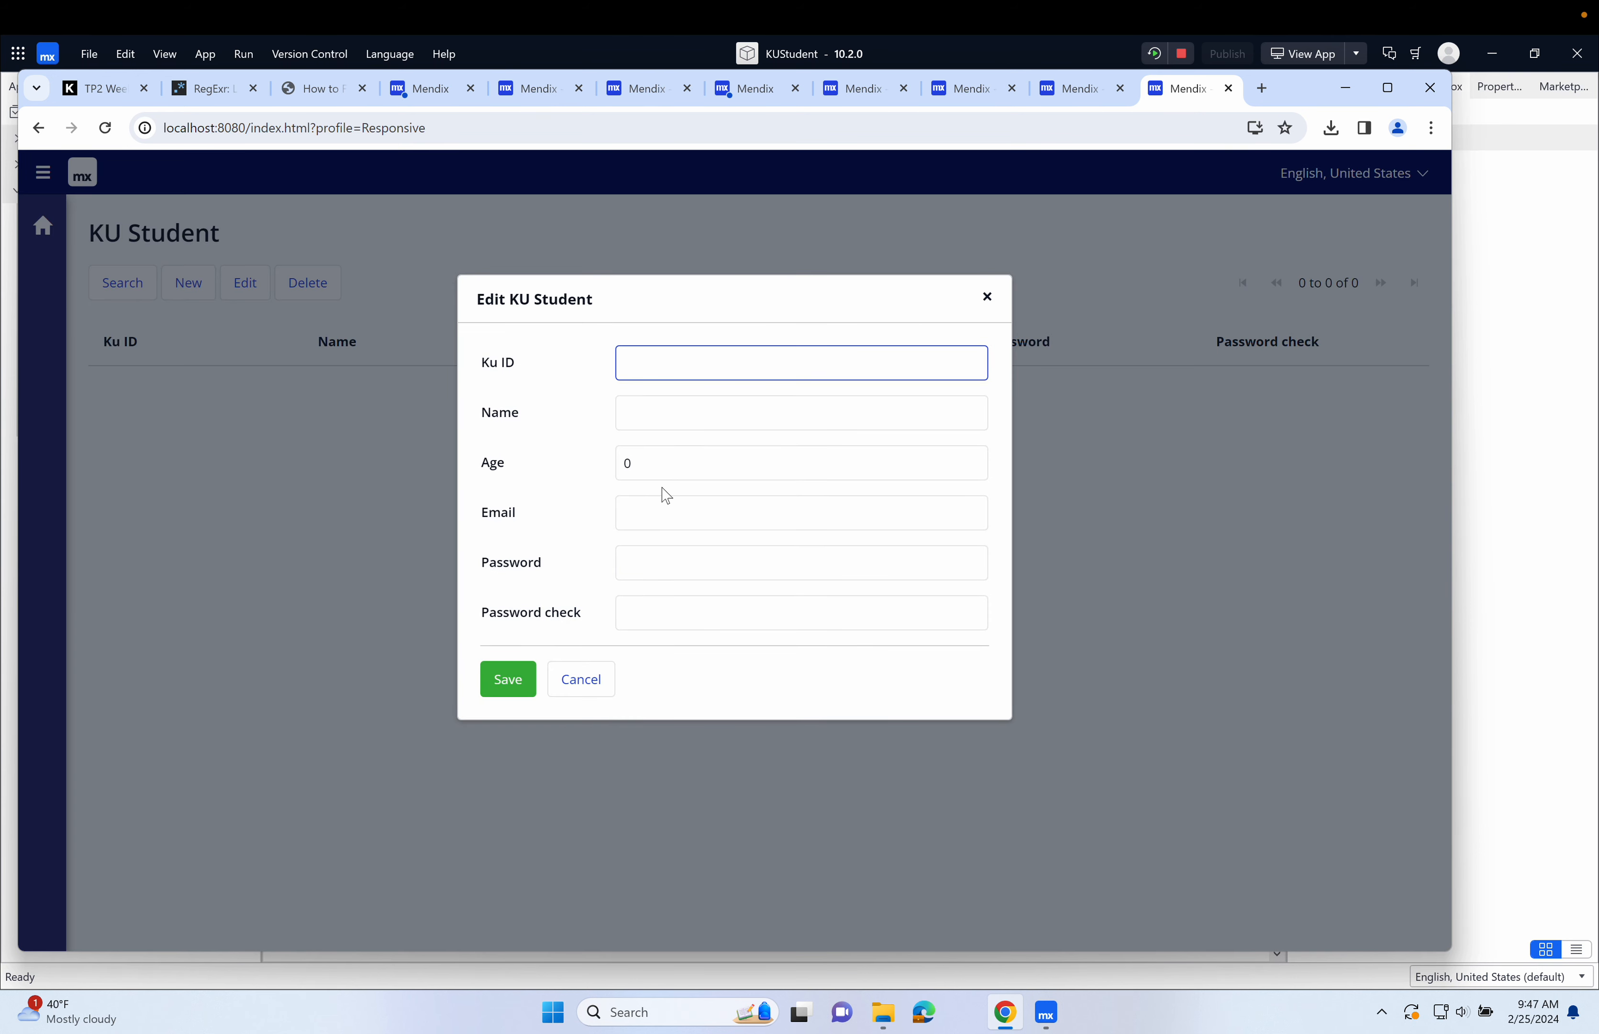
pyautogui.click(666, 506)
pyautogui.write('kjsgkjgks')
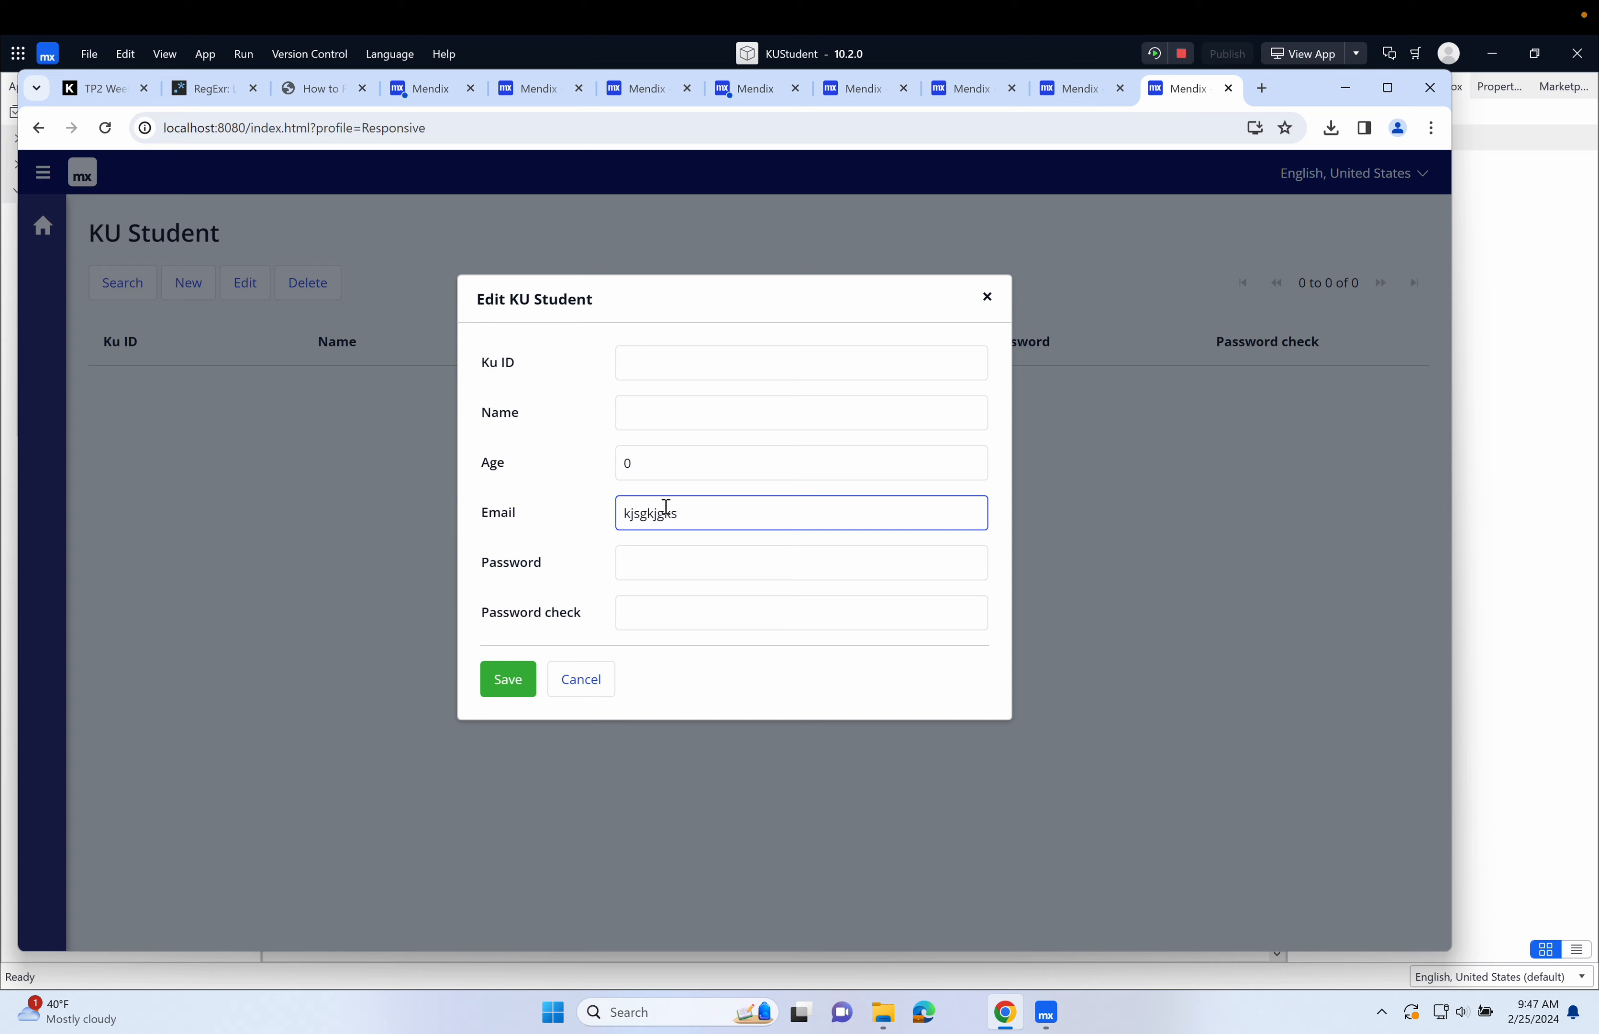
pyautogui.write('@@@kslkh@@')
pyautogui.click(505, 682)
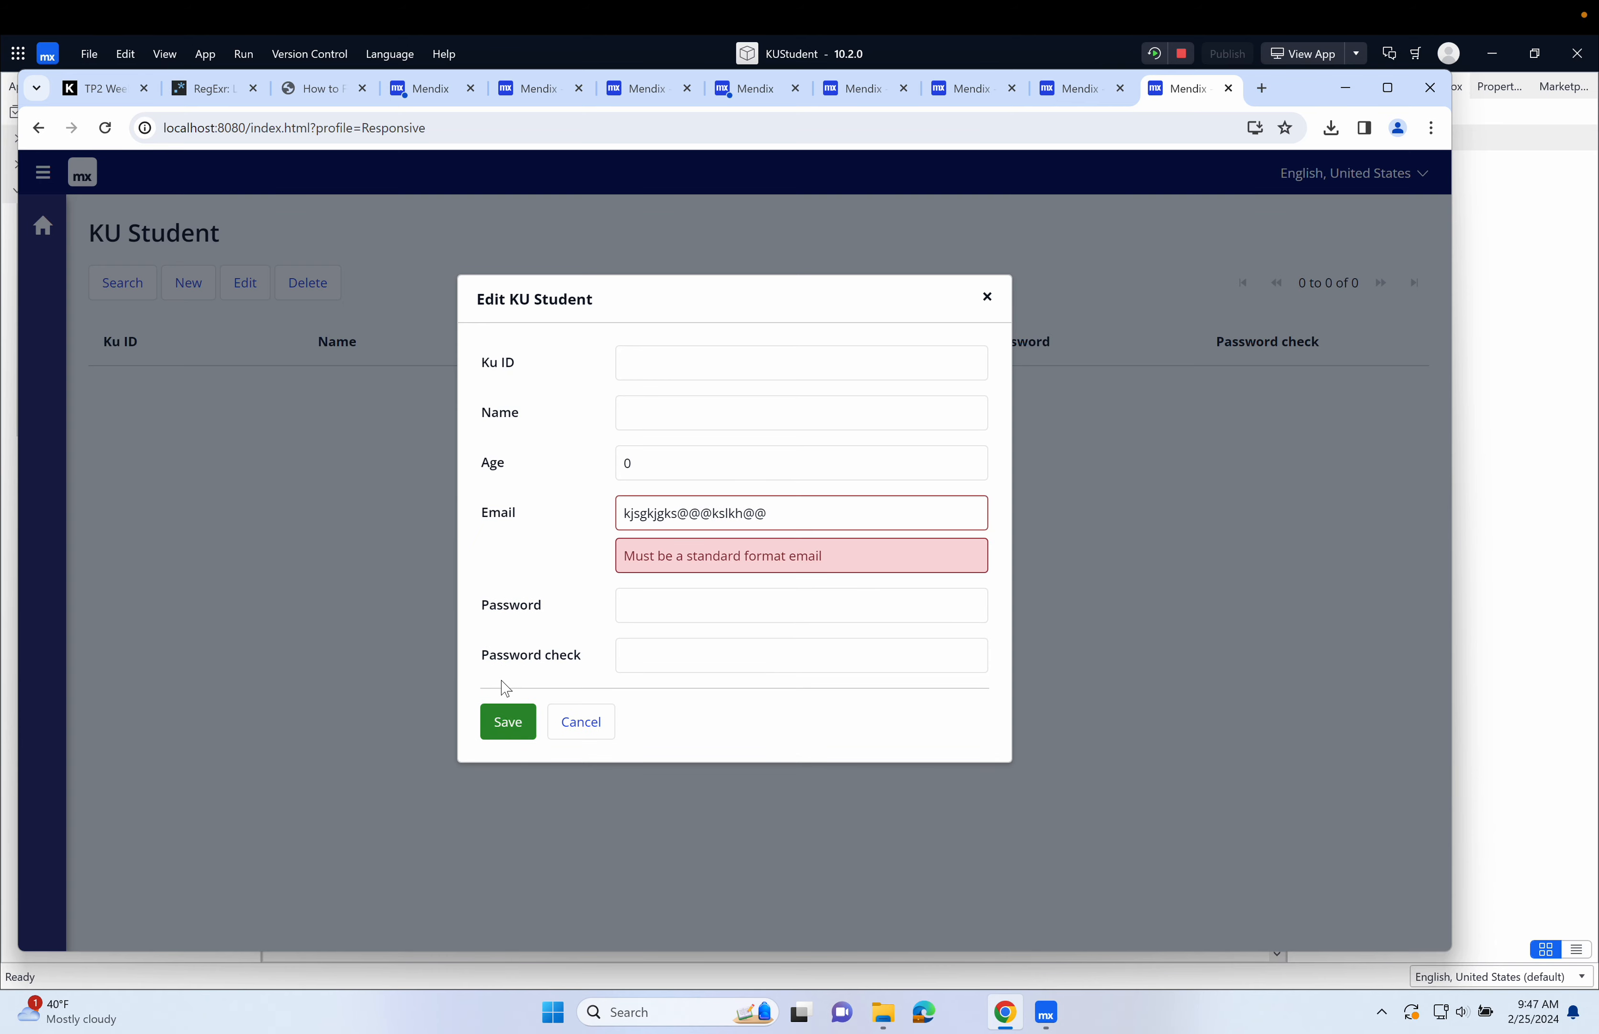